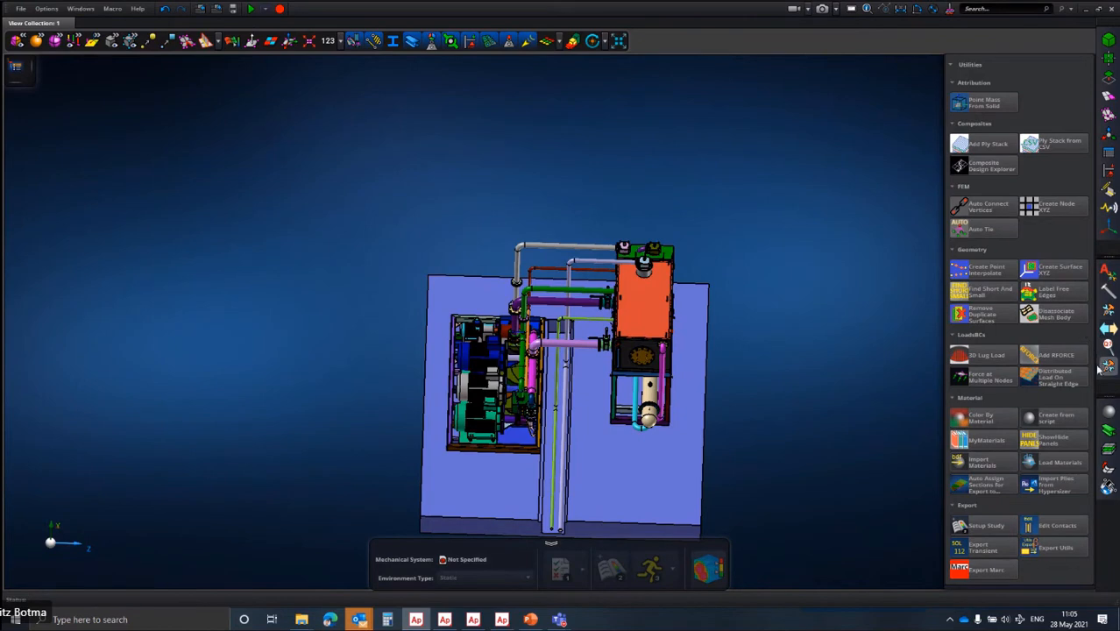
Examine the tools offered in the Utilities, Attribution, Fastener, Geometry and FEM, Interoperability and Query custom tool palettes.
left_click(1111, 369)
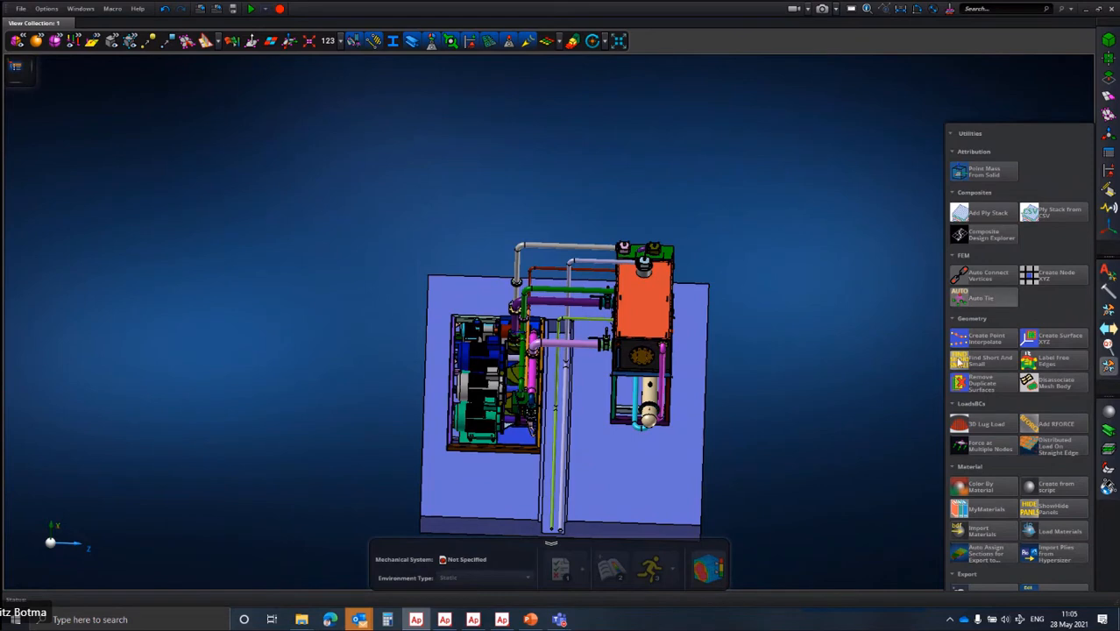
left_click(1108, 344)
left_click(1108, 329)
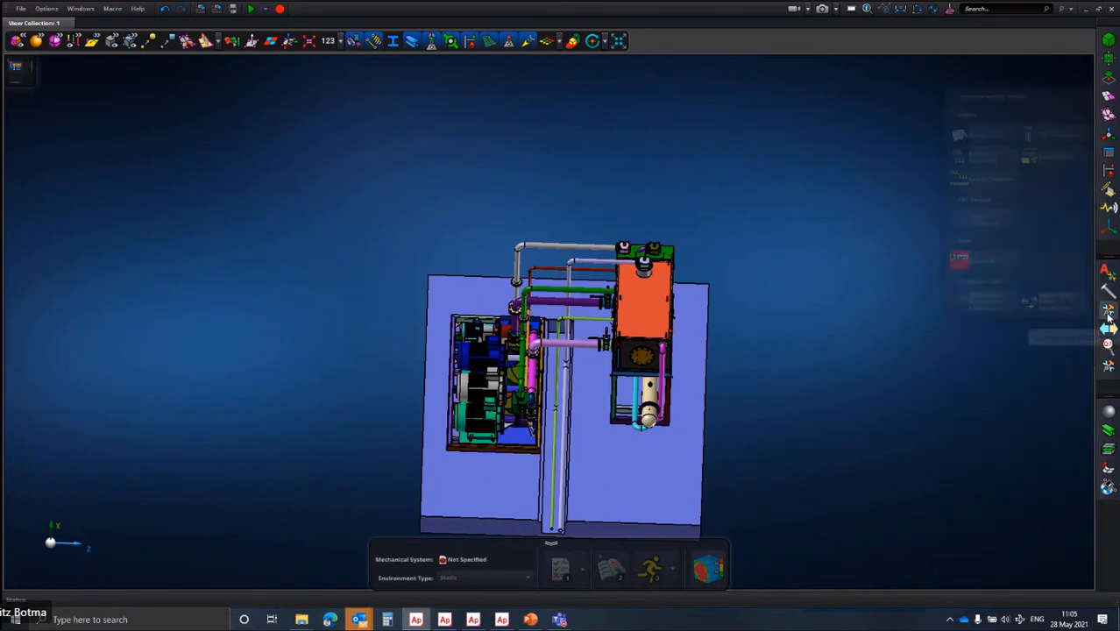
left_click(1108, 273)
left_click(1109, 329)
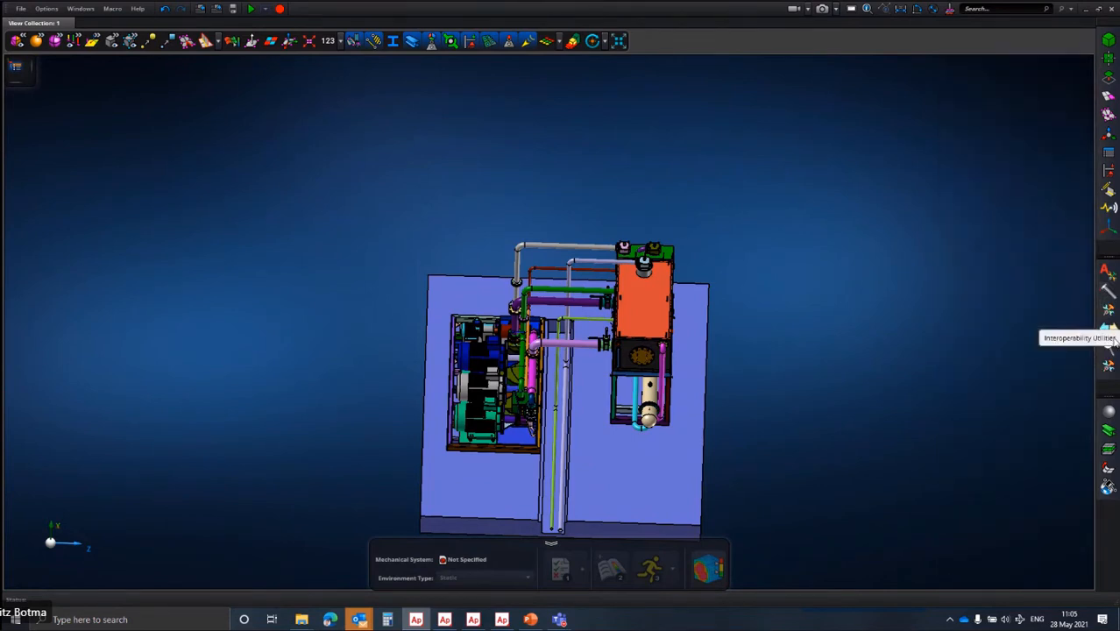
left_click(1106, 271)
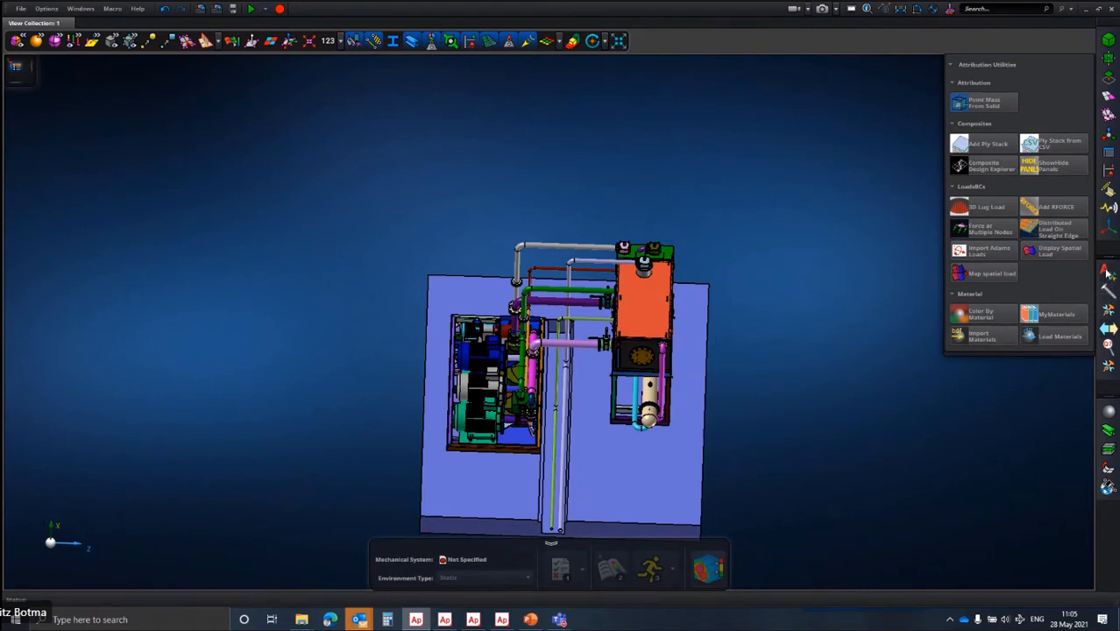
left_click(1108, 291)
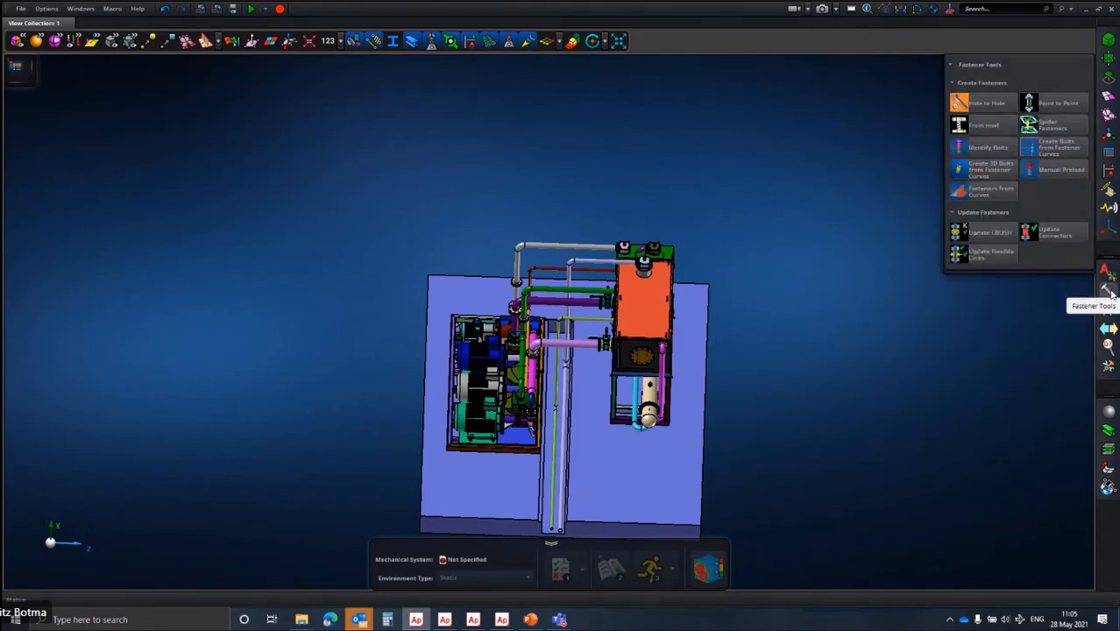
left_click(1110, 313)
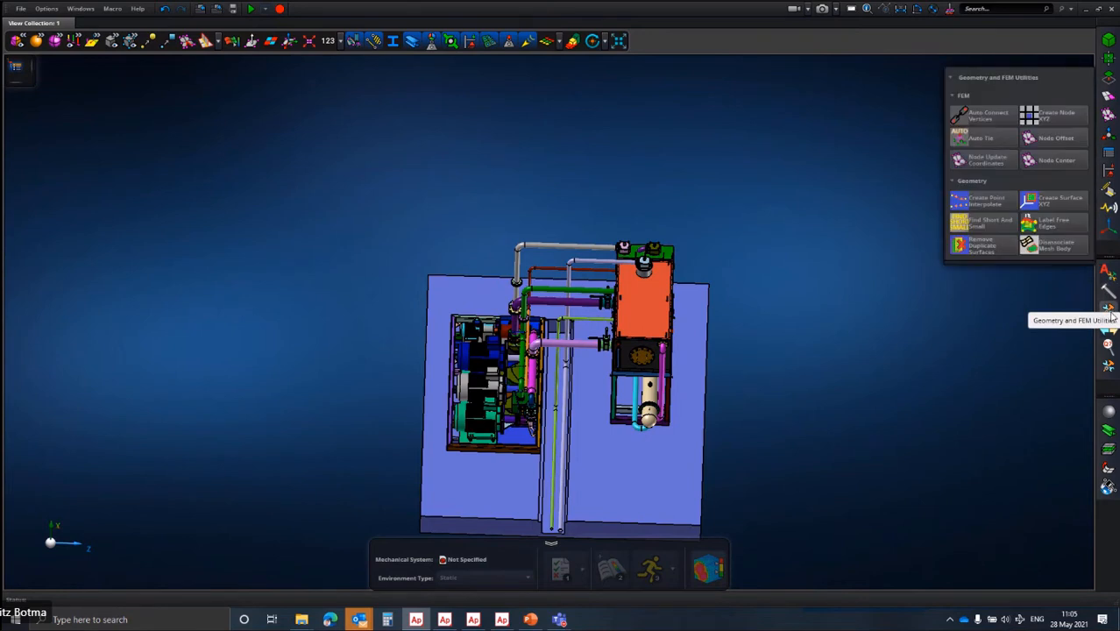
left_click(1109, 329)
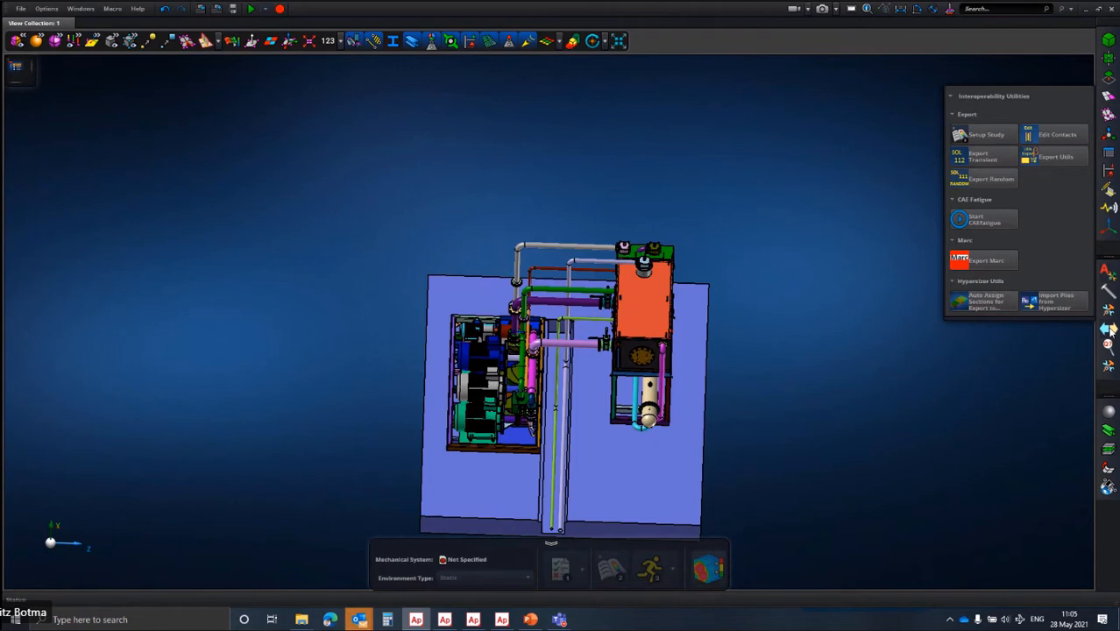
left_click(1109, 346)
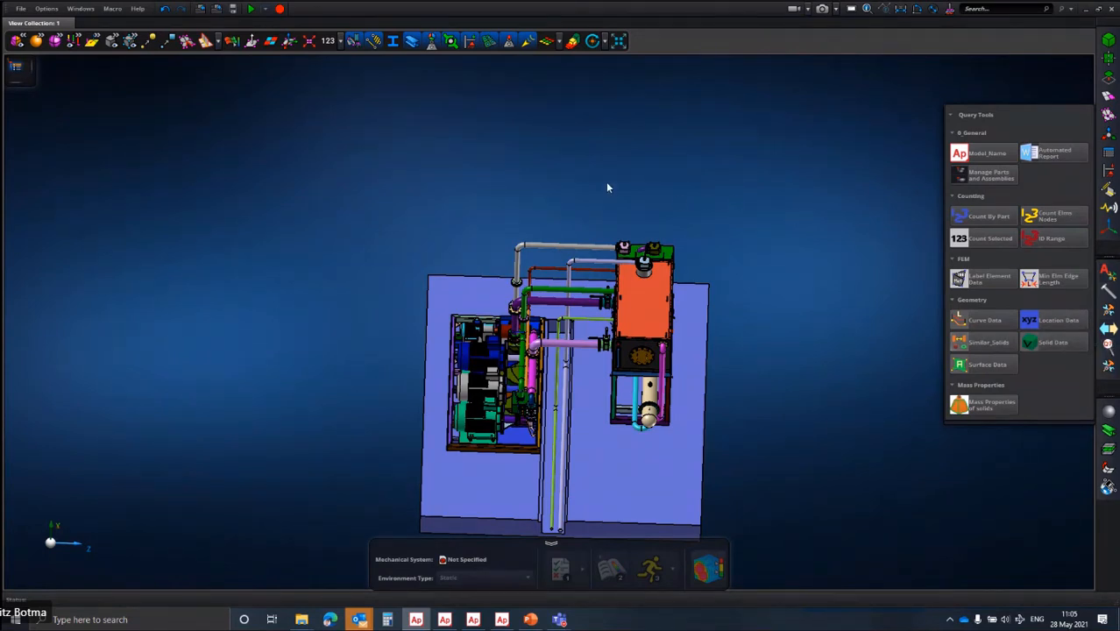
Activate the Meshing and Introspection and the UI Control and batch demo palettes in the Custom Tools application settings and apply the change.
left_click(46, 9)
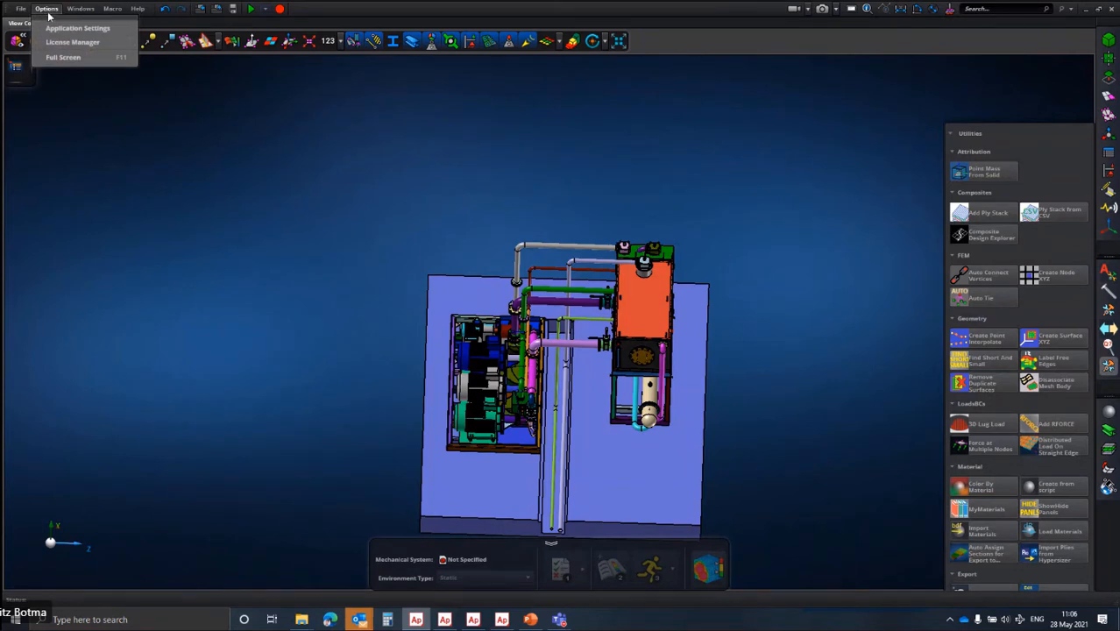
left_click(53, 28)
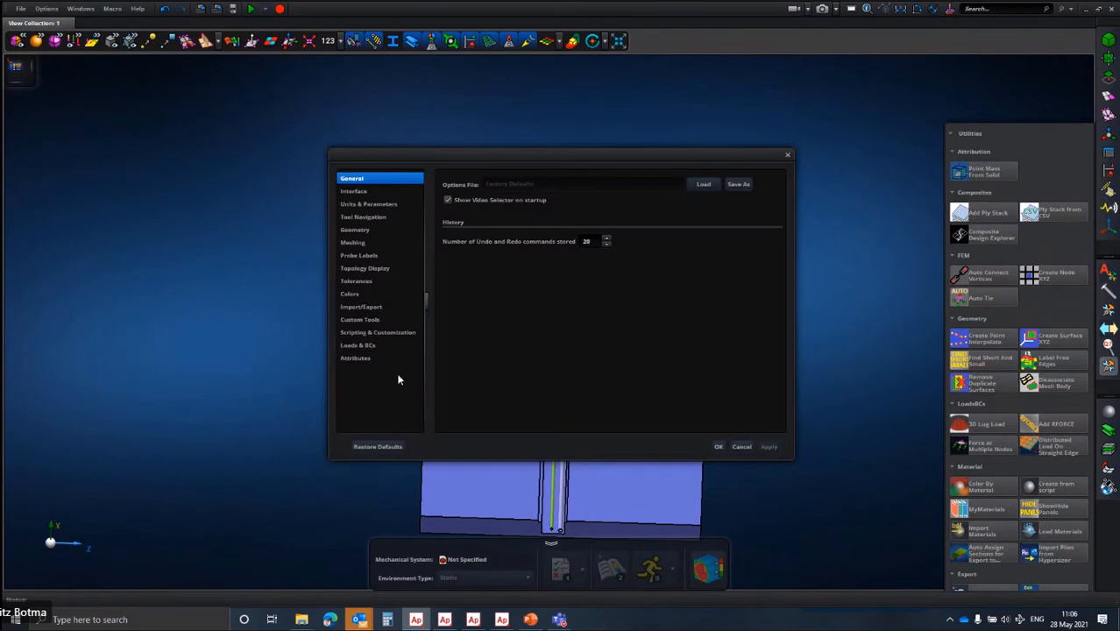
left_click(360, 320)
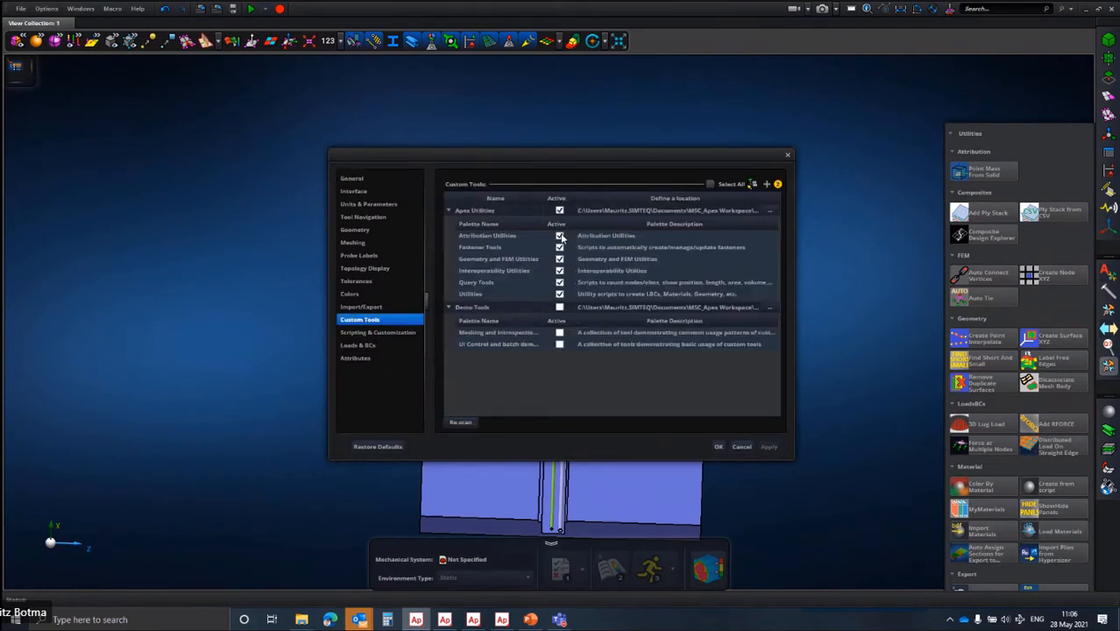
left_click(560, 299)
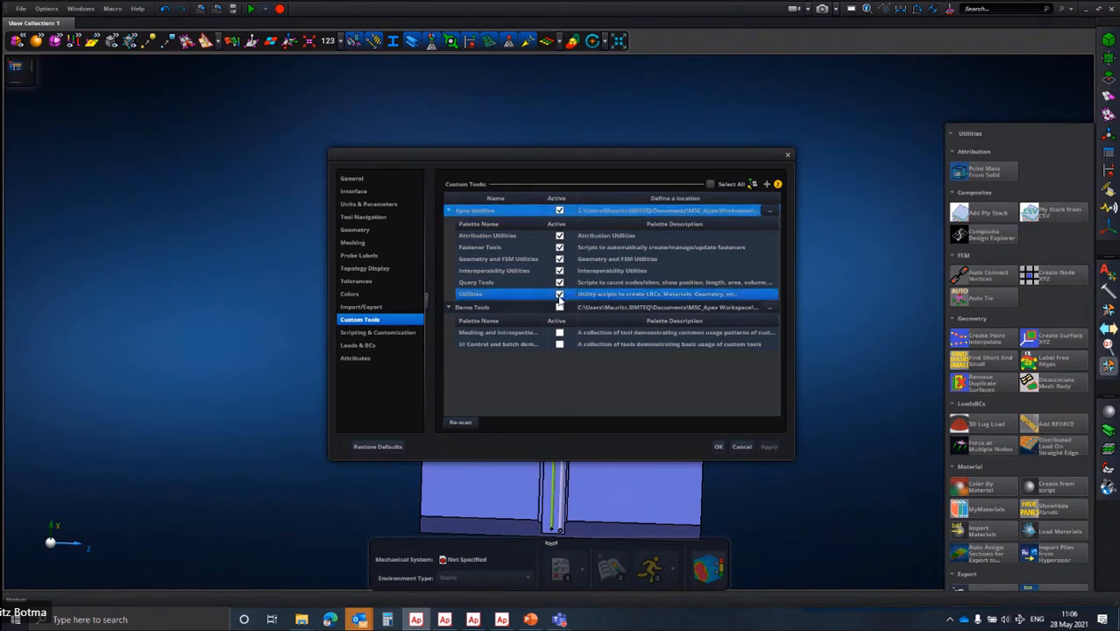
left_click(559, 296)
left_click(559, 293)
left_click(559, 333)
left_click(560, 345)
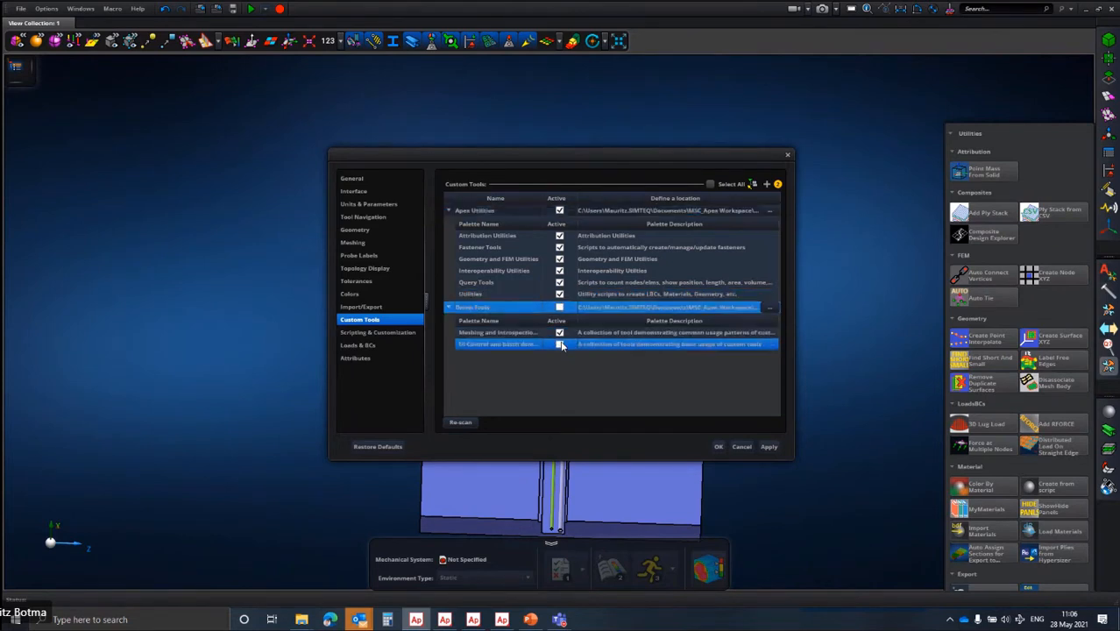
left_click(560, 345)
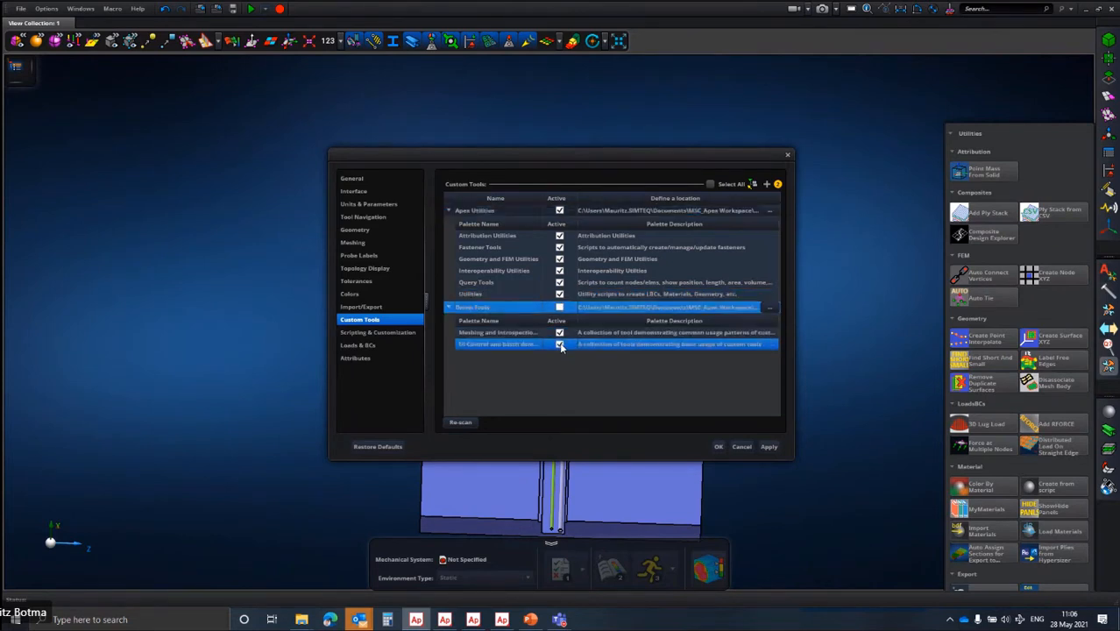
left_click(768, 446)
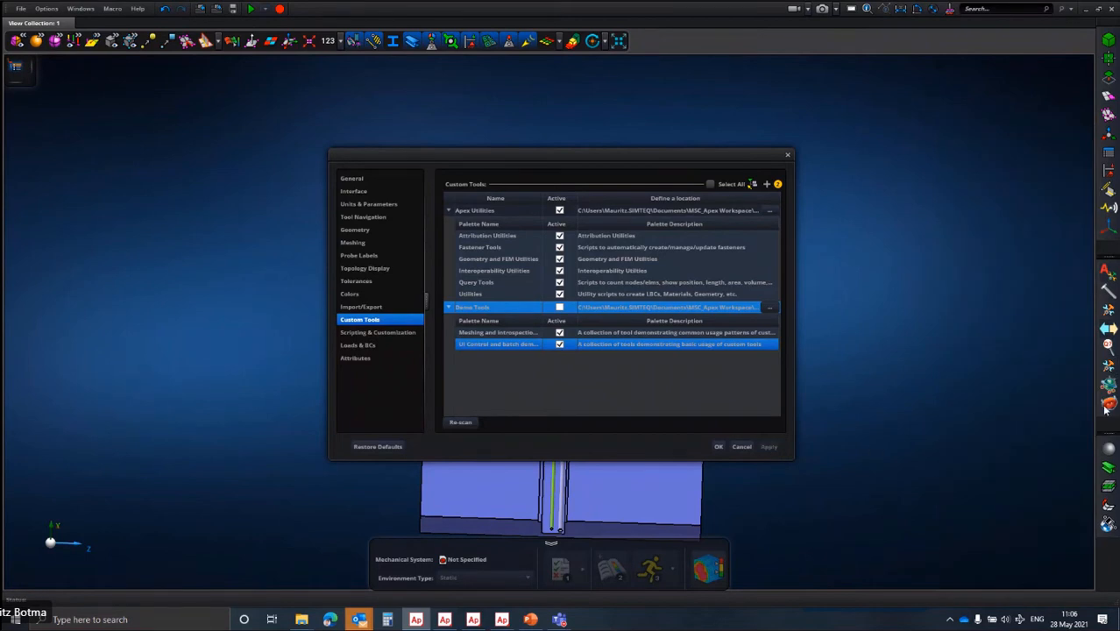
left_click(741, 446)
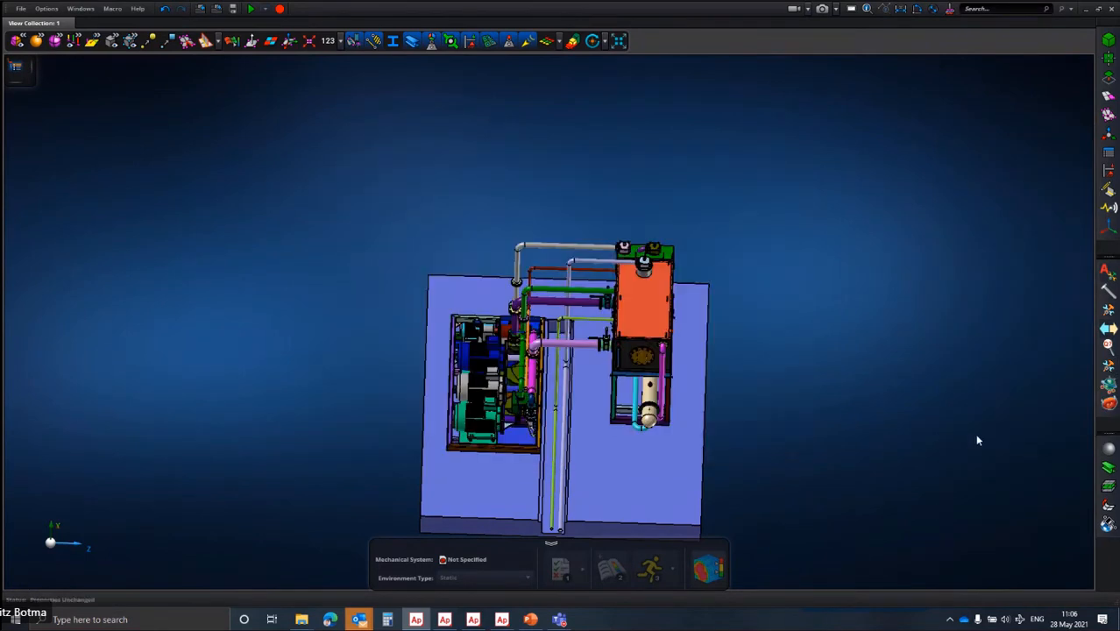
Examine the tools in the meshing and introspection and UI control demo palettes and compare them with the Fastener and Geometry and FEM palettes.
left_click(1109, 387)
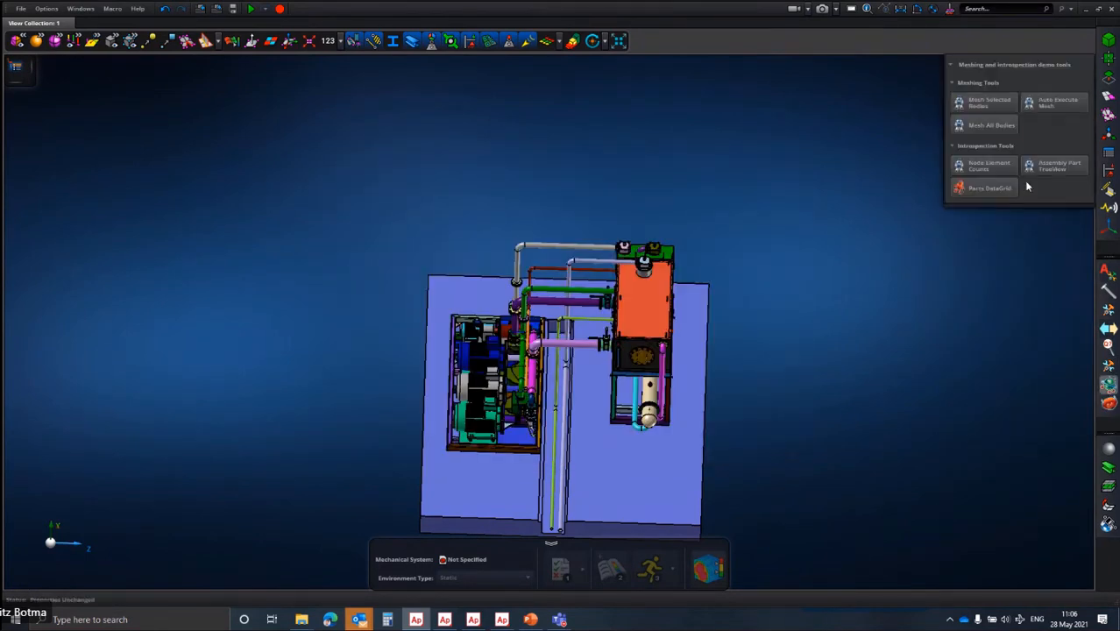
left_click(968, 103)
left_click(1110, 401)
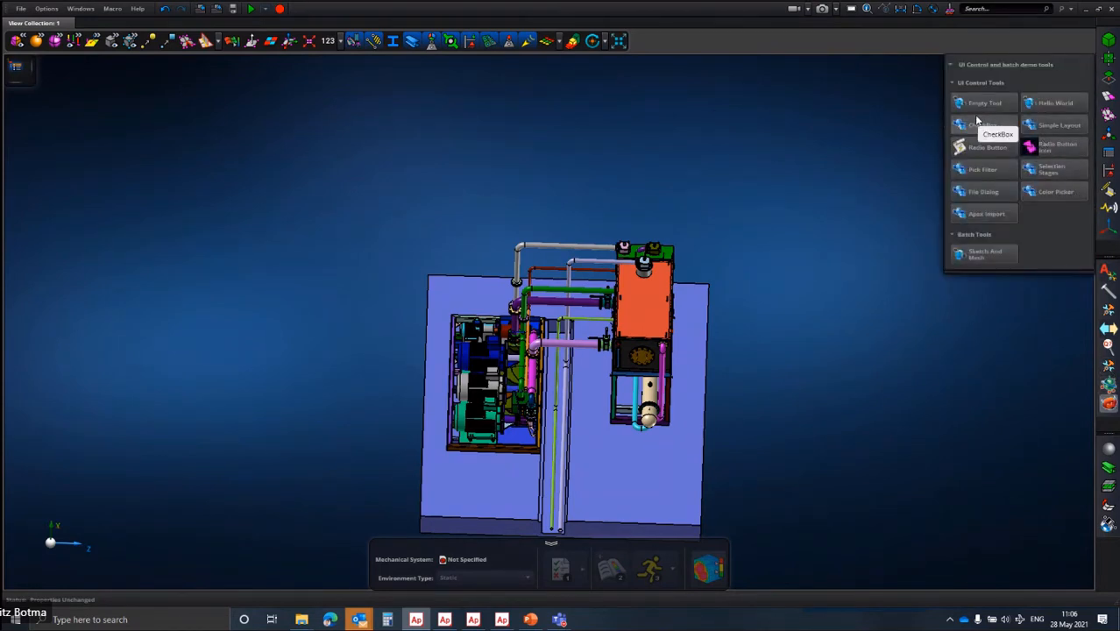
mouse_move(977, 120)
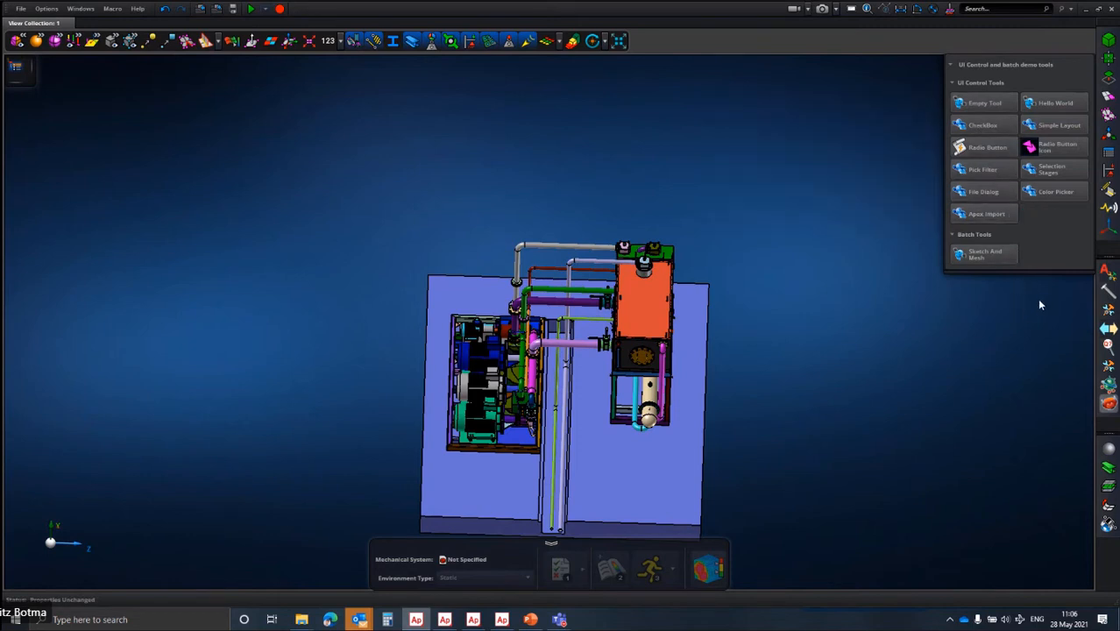
left_click(1109, 385)
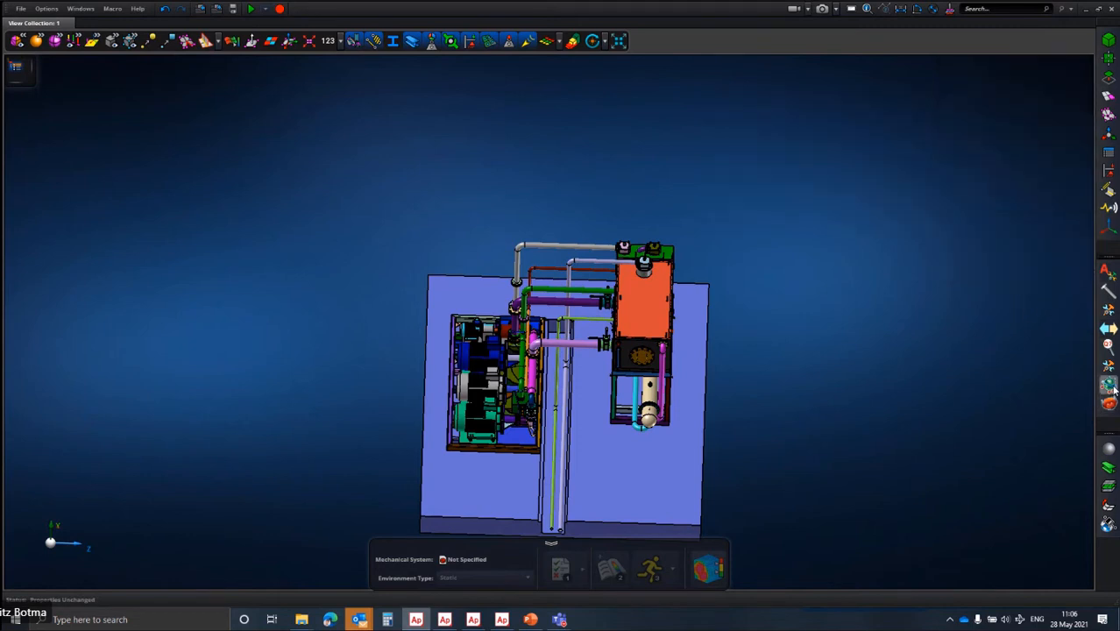
left_click(1108, 404)
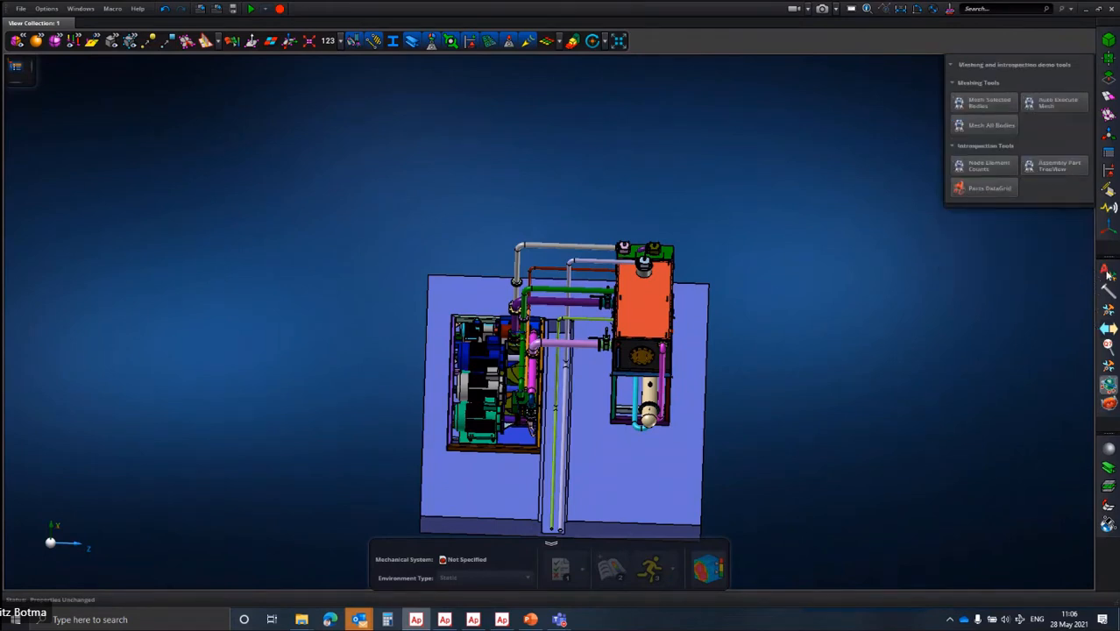
left_click(1109, 293)
left_click(1109, 309)
left_click(1109, 309)
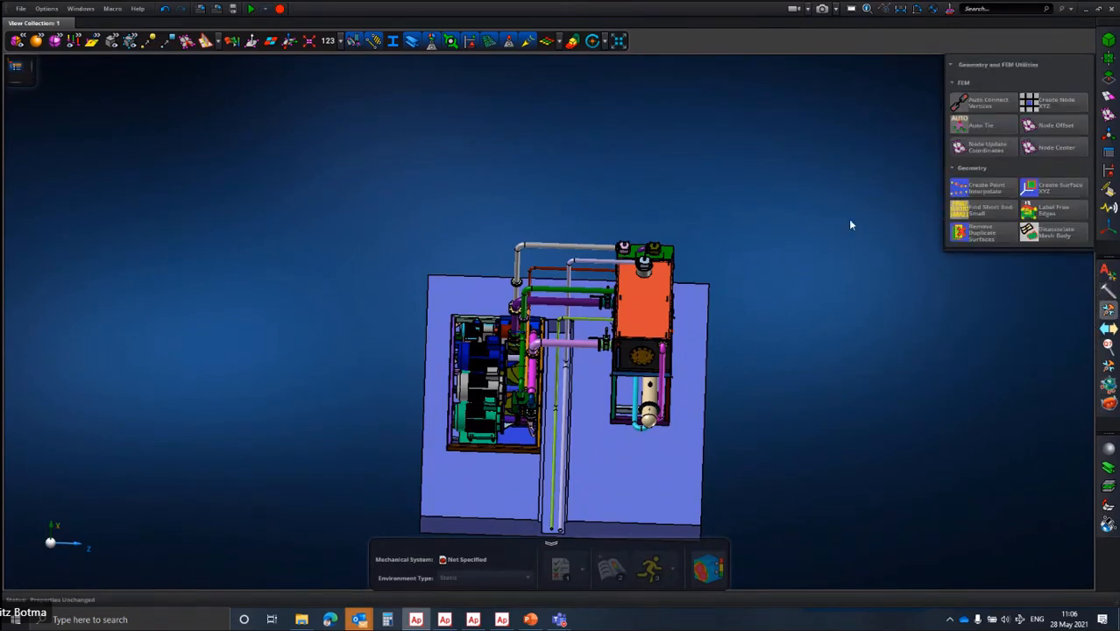
Review the Scripting & Customization and Custom Tools pages of the application settings, then close the settings without changes.
left_click(46, 8)
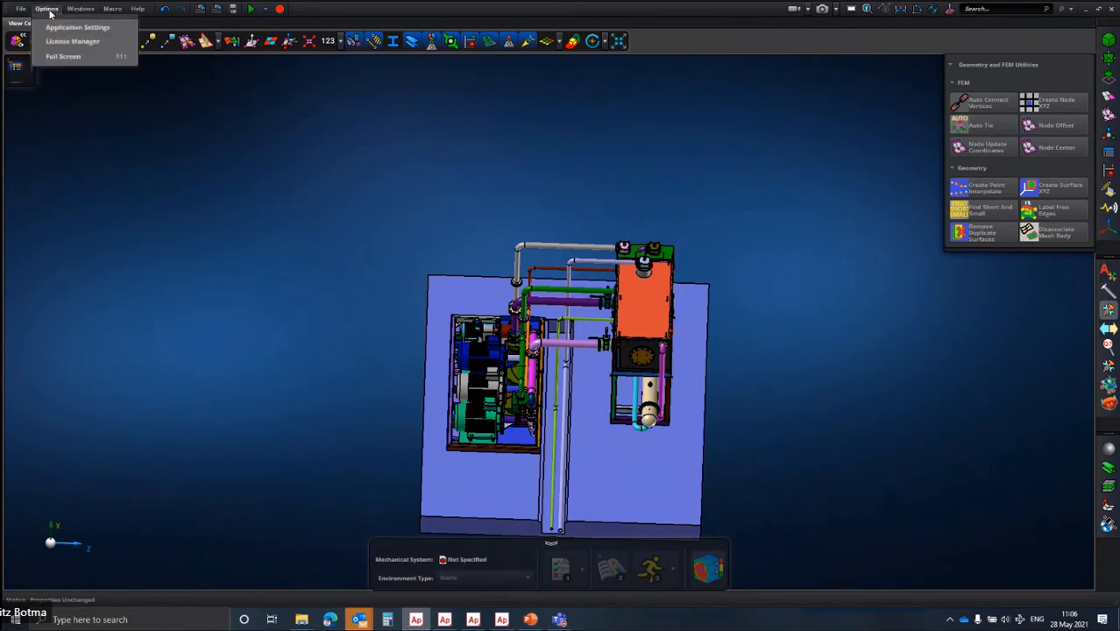
left_click(71, 26)
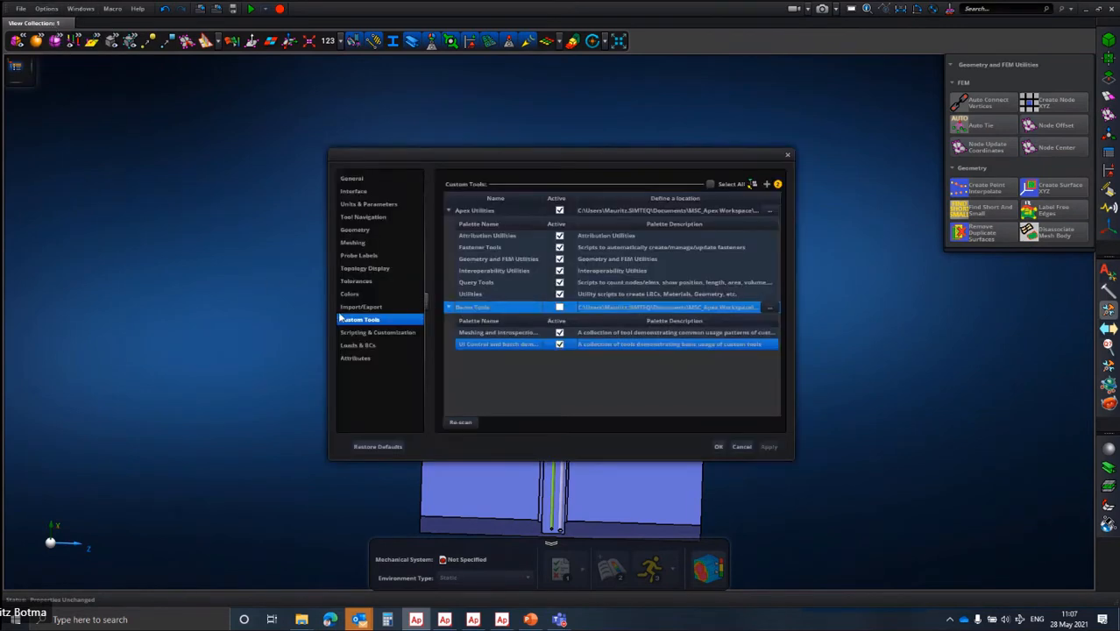
left_click(372, 334)
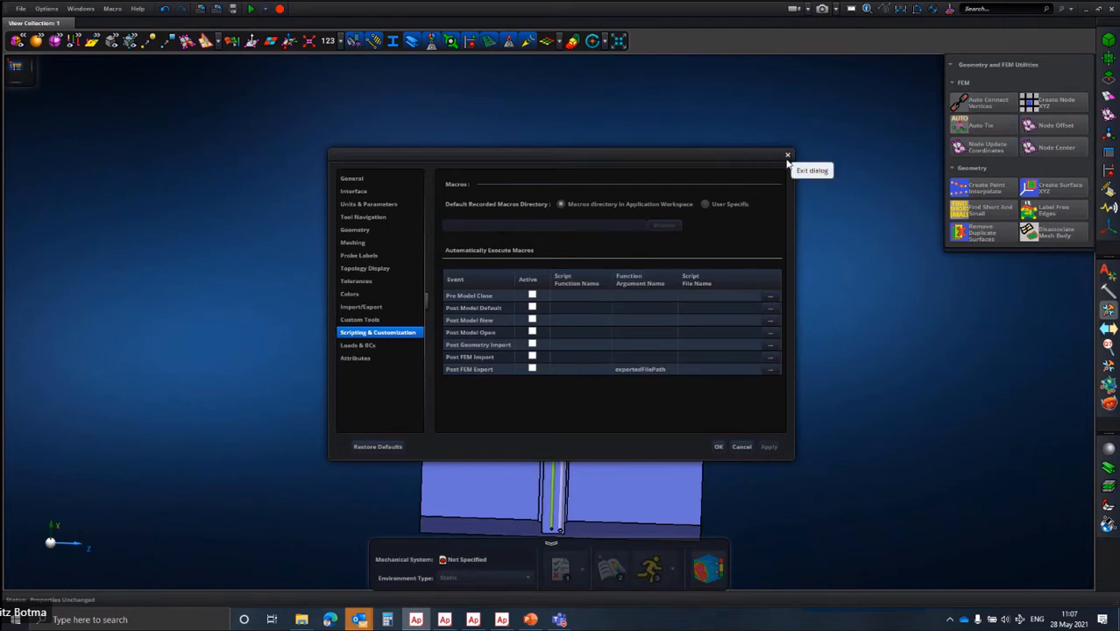
left_click(362, 321)
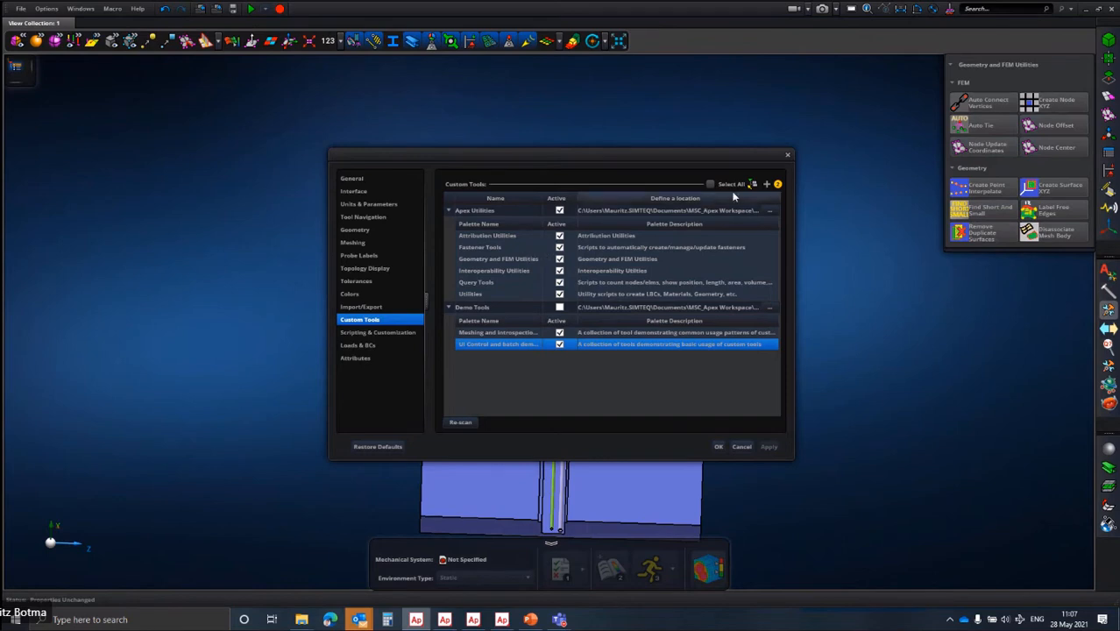
left_click(786, 157)
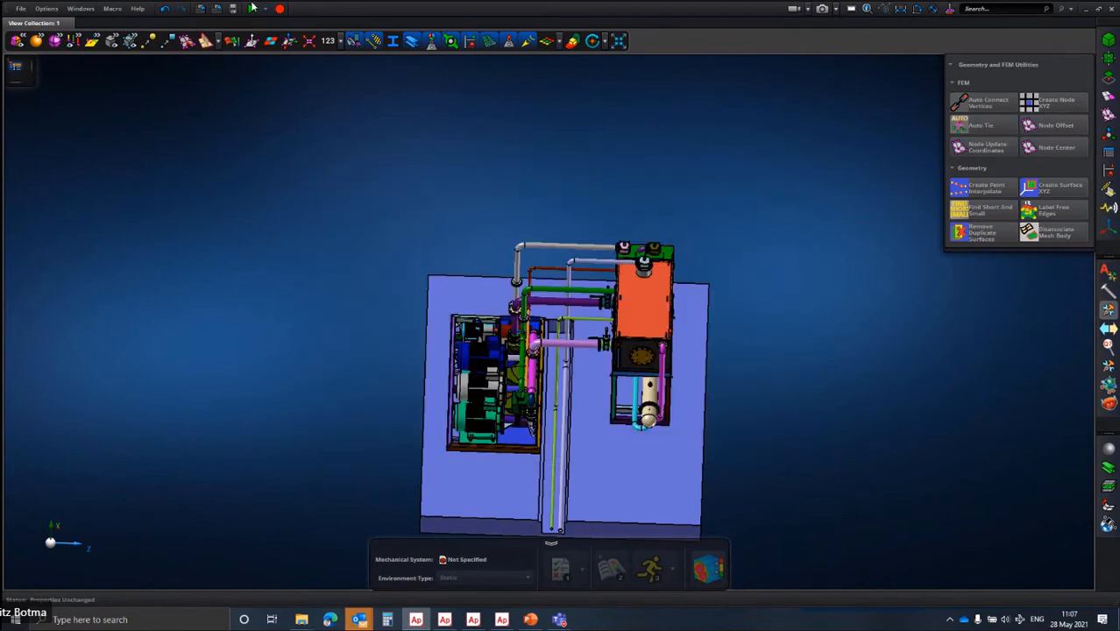
Open the help documentation in the browser and go to the Custom Tools page under Scripting, Macros and Common Features.
left_click(137, 9)
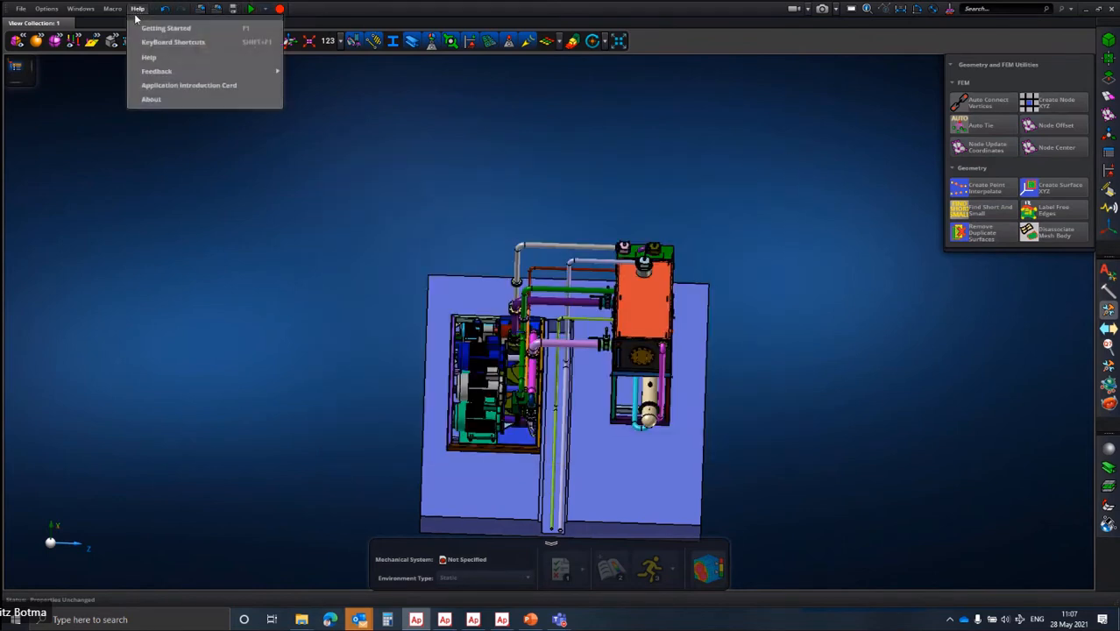
left_click(148, 58)
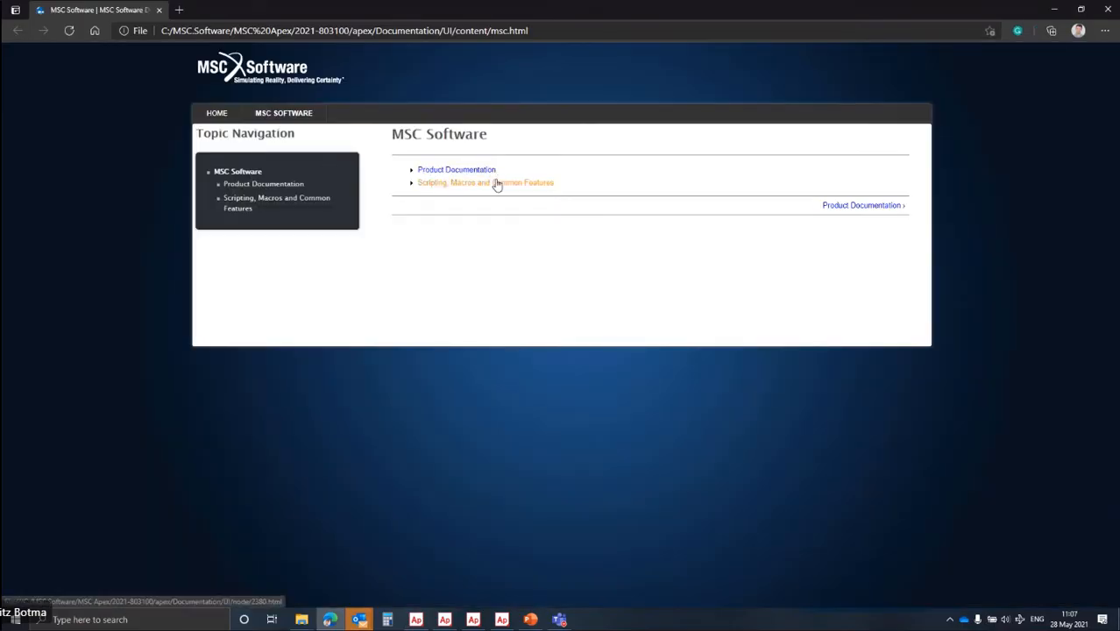
left_click(496, 185)
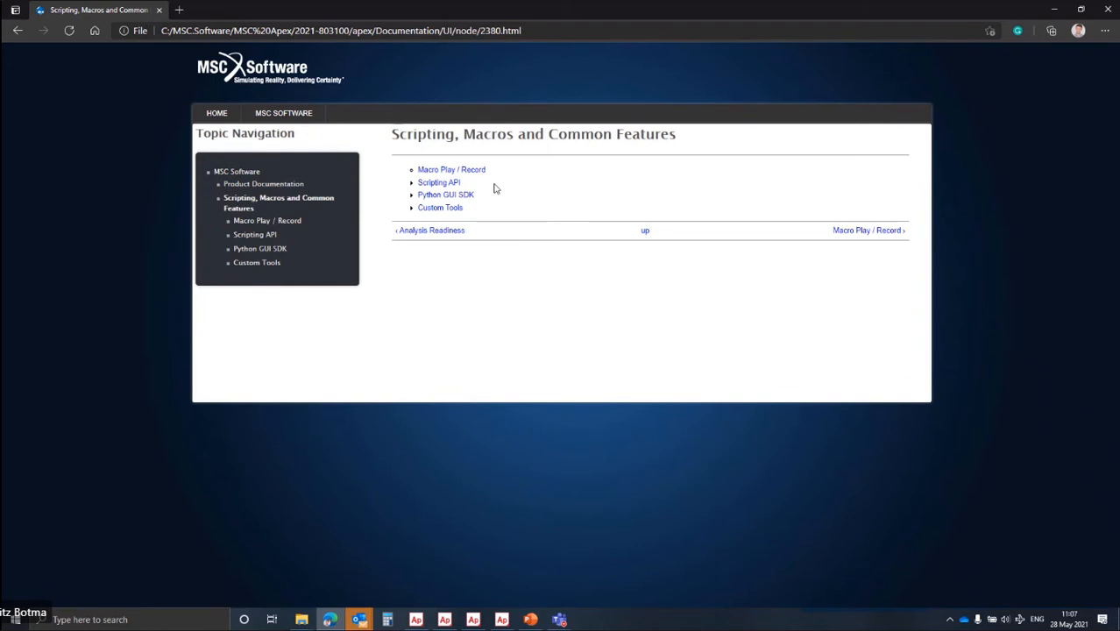
left_click(451, 211)
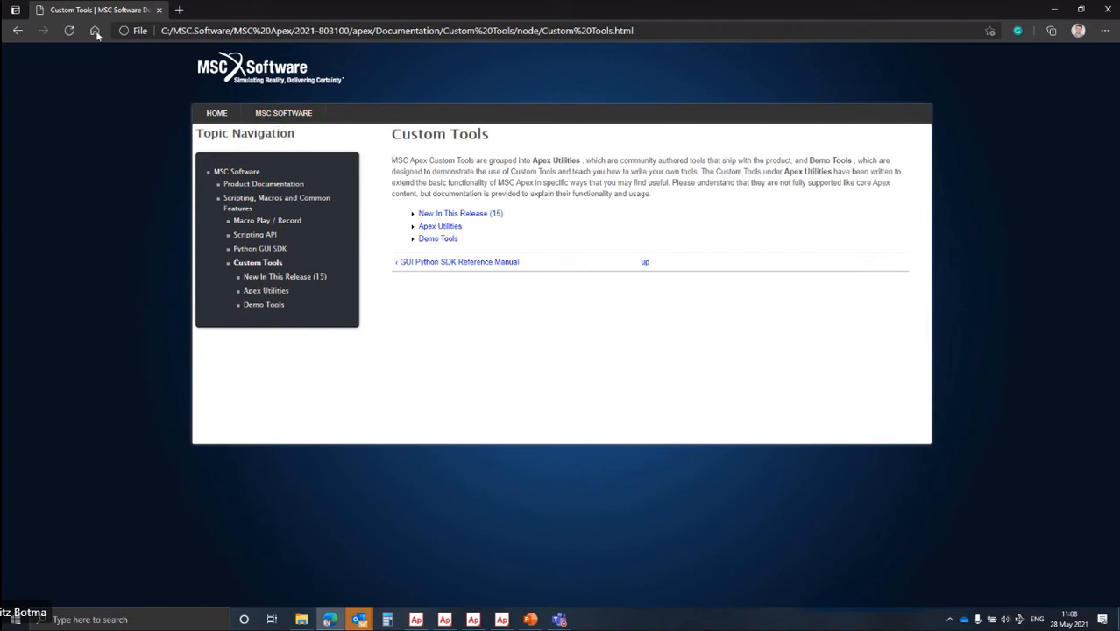
Return to the documentation's start page and retrace the route through Scripting, Macros and Common Features to Custom Tools.
left_click(16, 30)
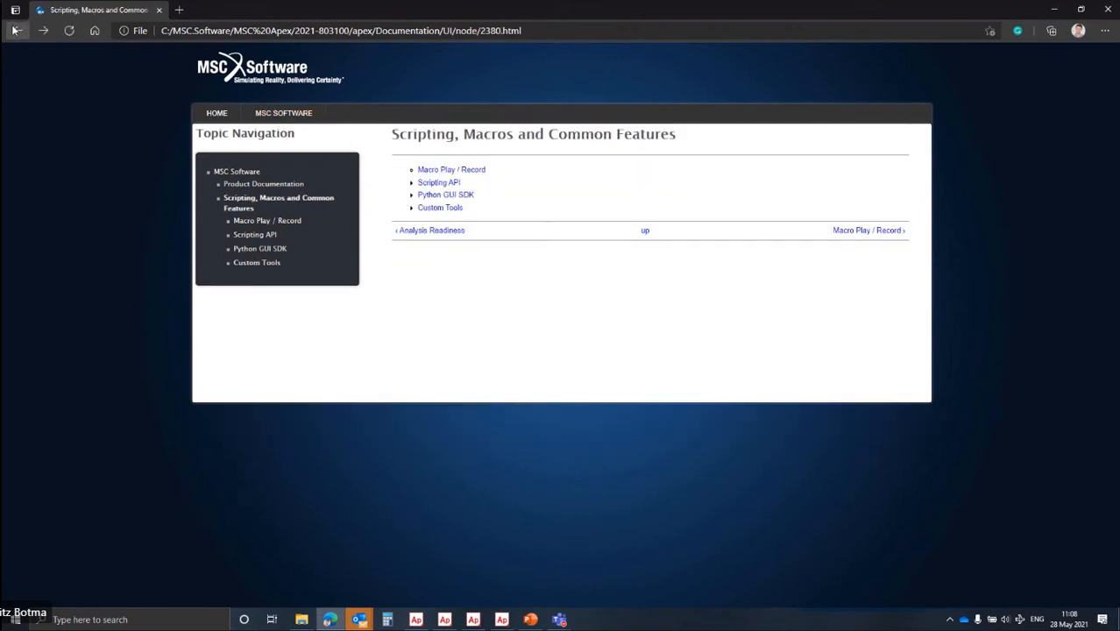
left_click(14, 31)
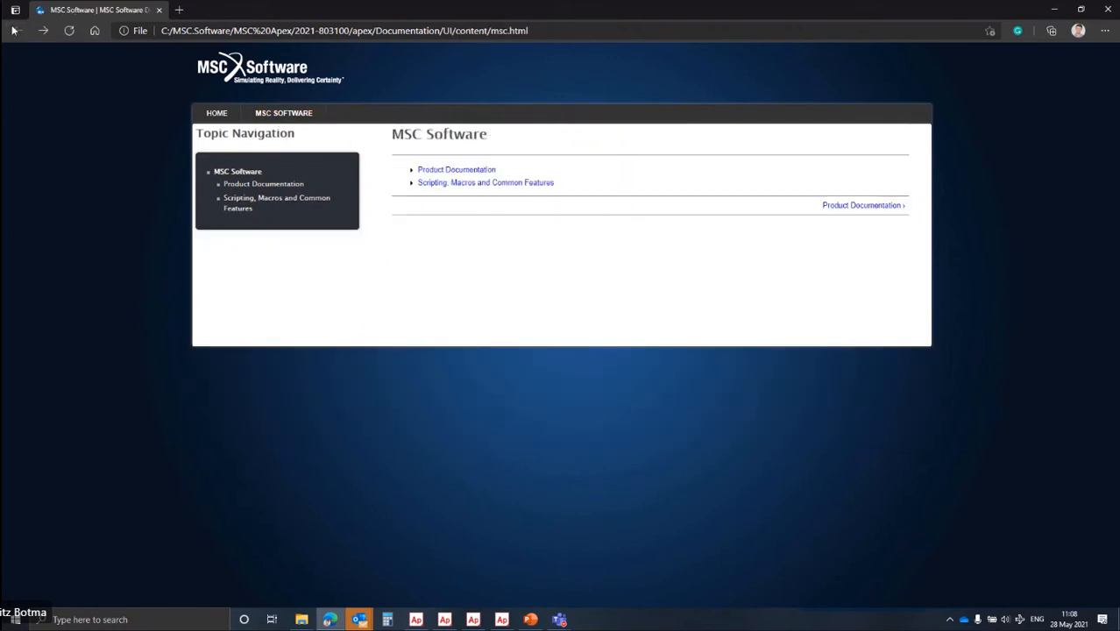
left_click(529, 191)
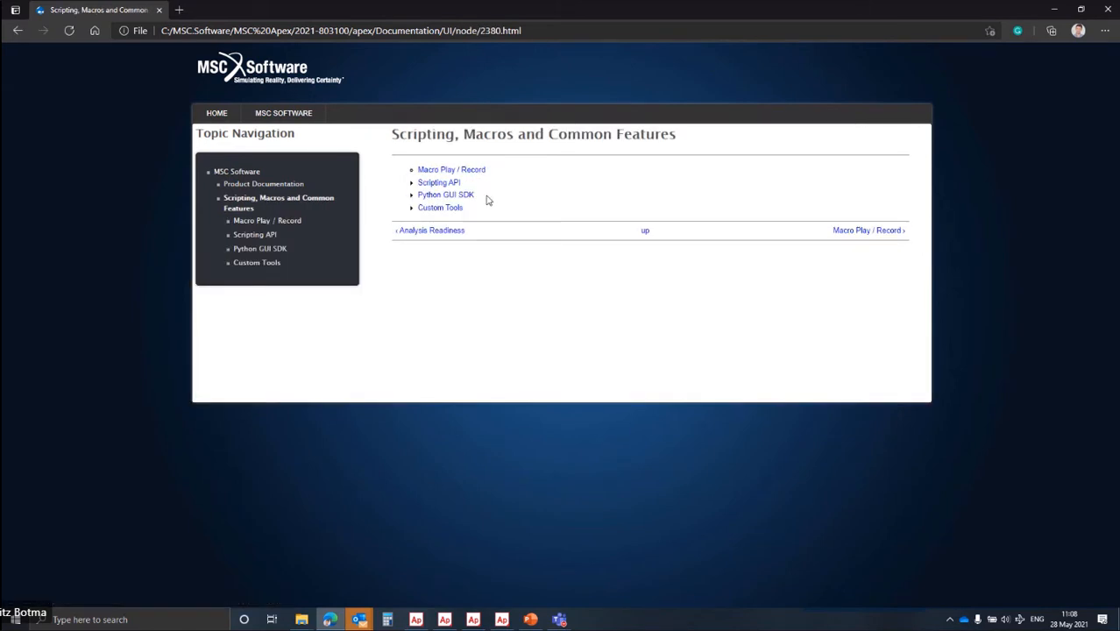
left_click(457, 213)
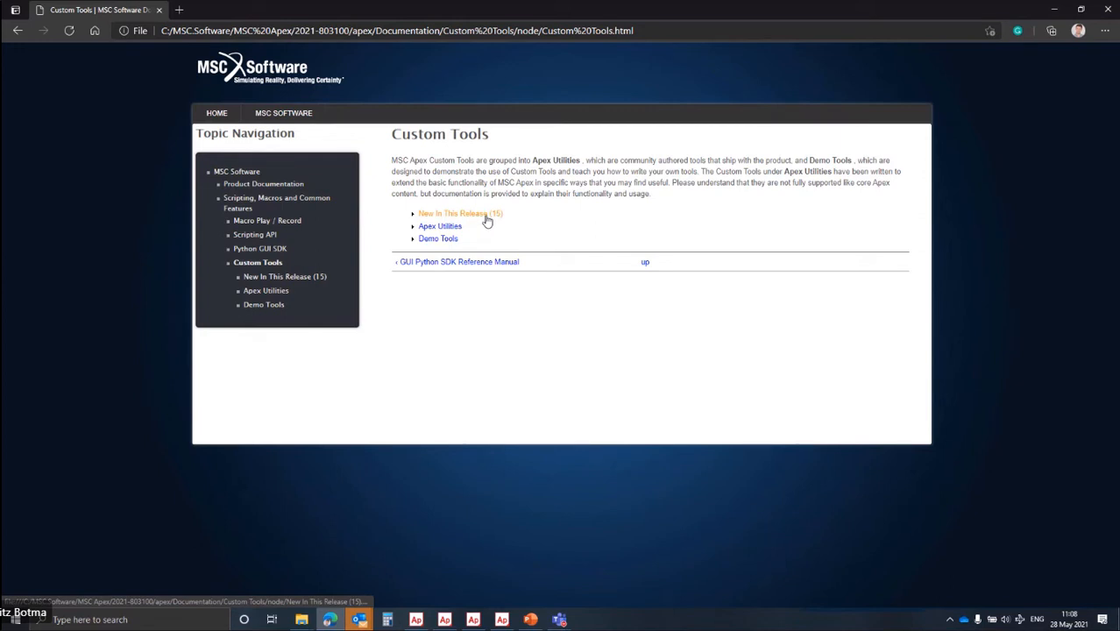
Open the Ply Stack from CSV documentation page under New In This Release, Attribution Utilities, Composites, and return to MSC Apex after reading it.
left_click(485, 216)
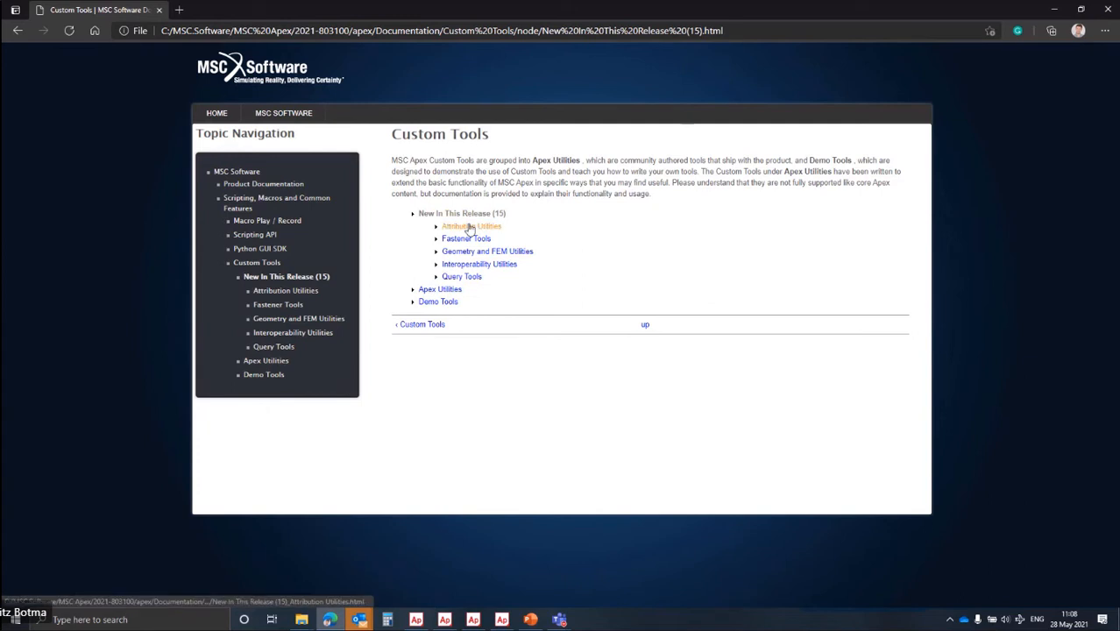
left_click(471, 228)
left_click(475, 241)
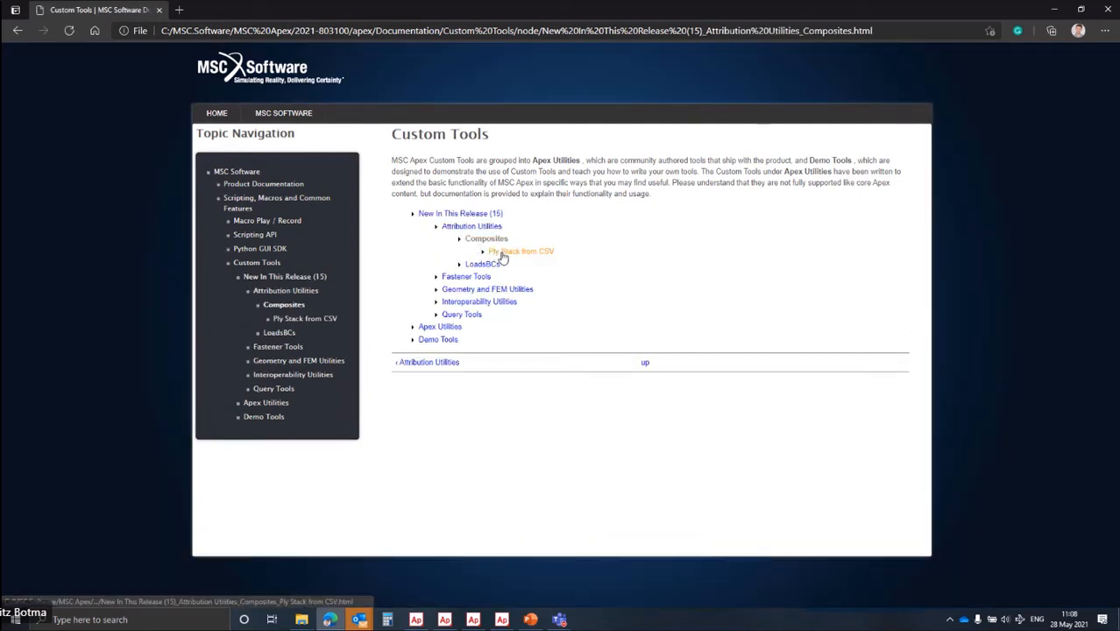
left_click(503, 254)
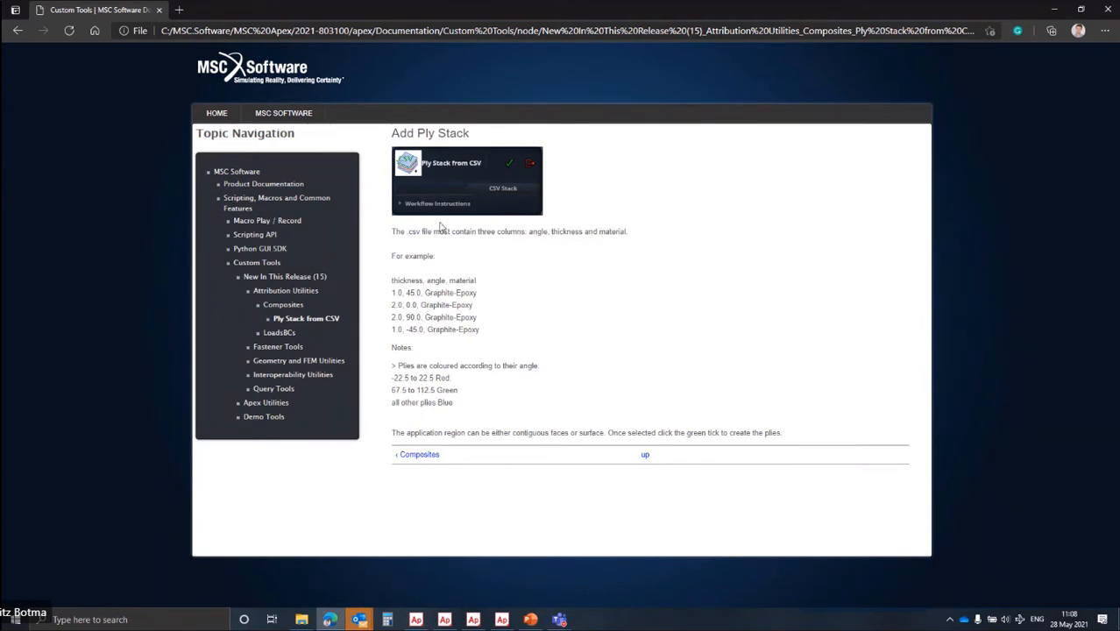
right_click(513, 178)
left_click(590, 140)
left_click(1052, 11)
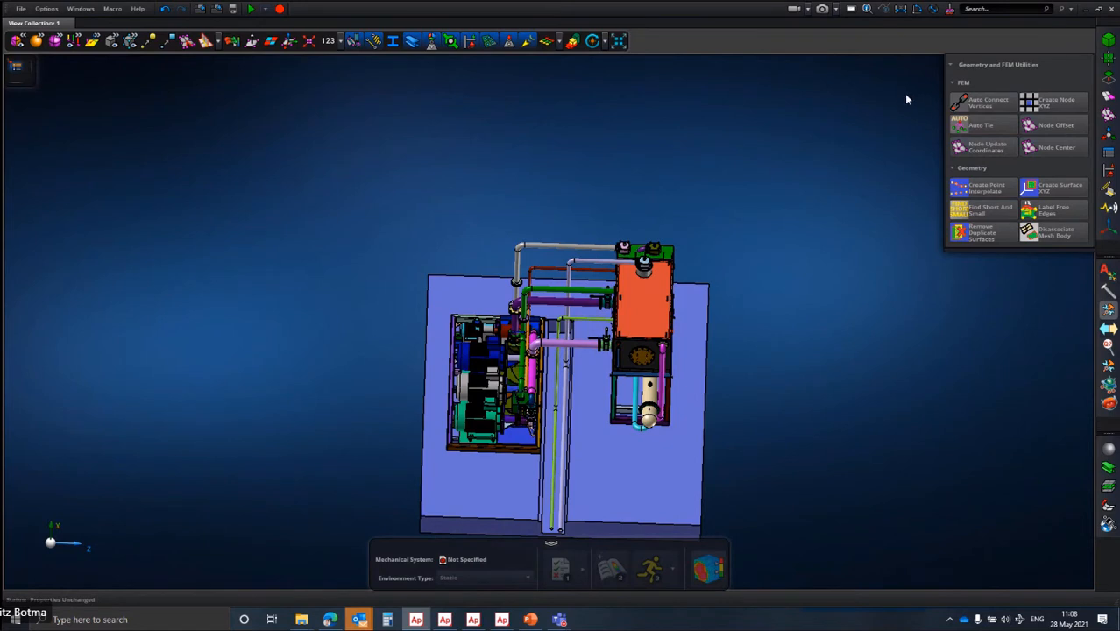
Show the Attribution Utilities palette and consult the Point Mass From Solid documentation through the tool's own help preview.
left_click(1107, 273)
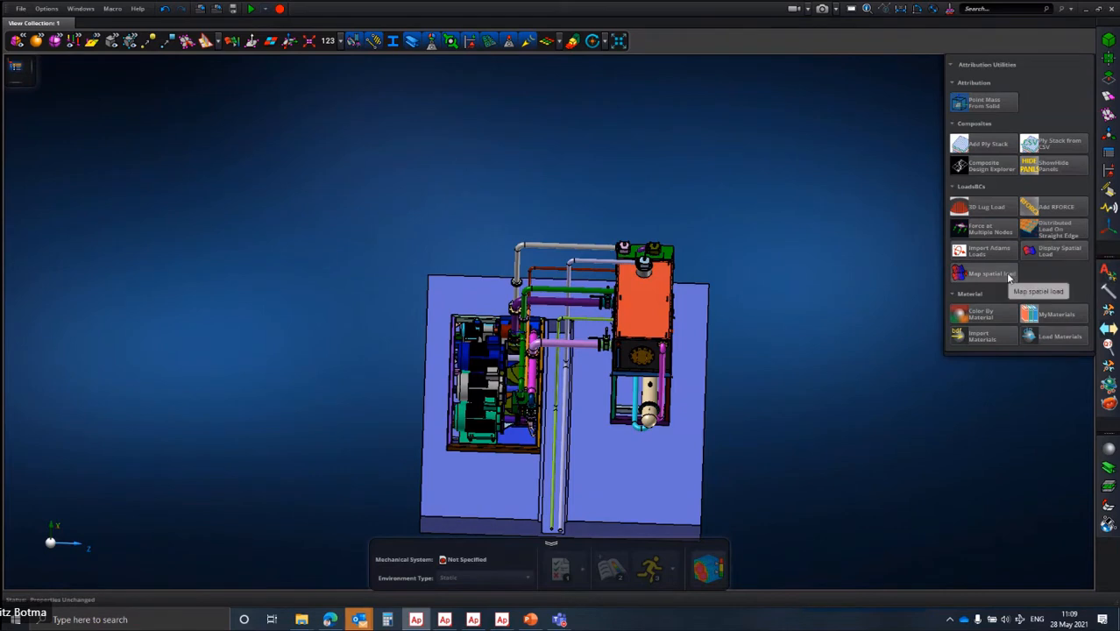
mouse_move(1009, 277)
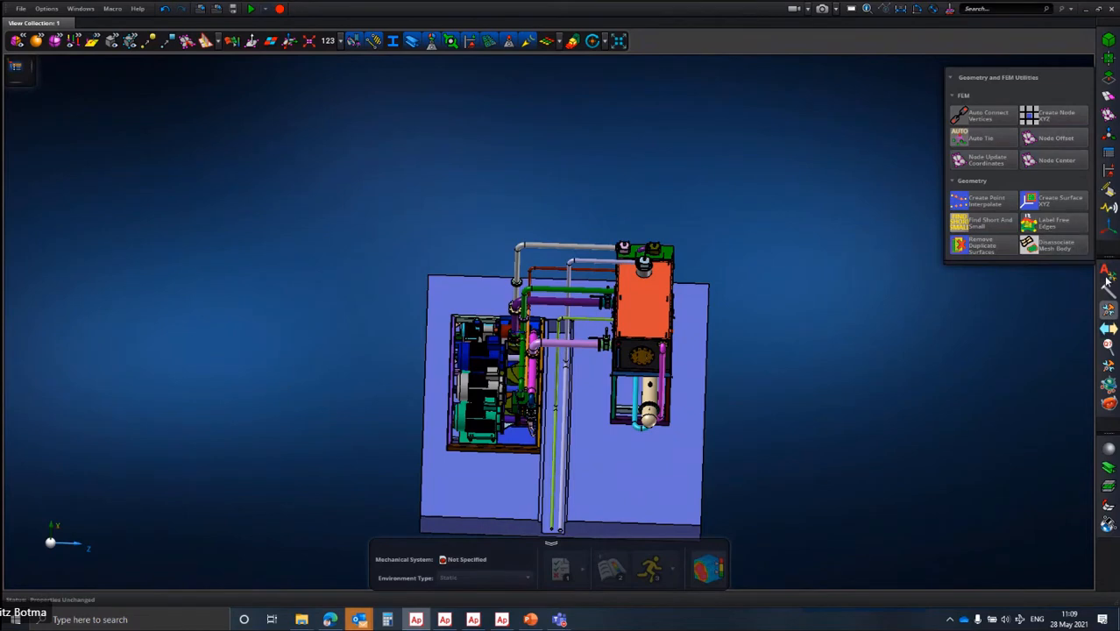
mouse_move(1105, 283)
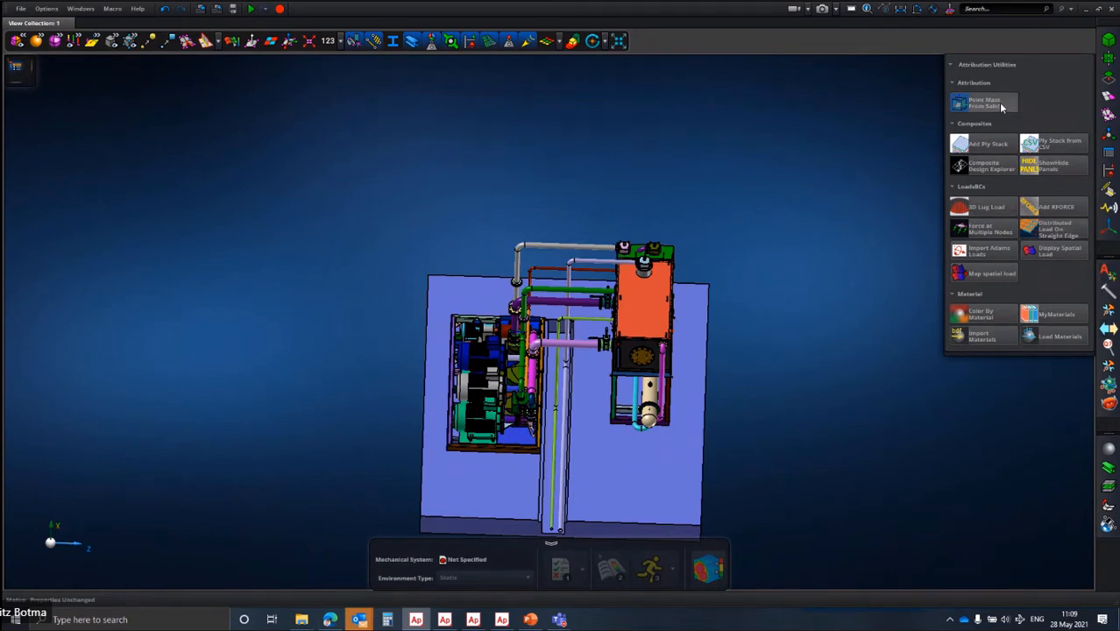
mouse_move(1001, 106)
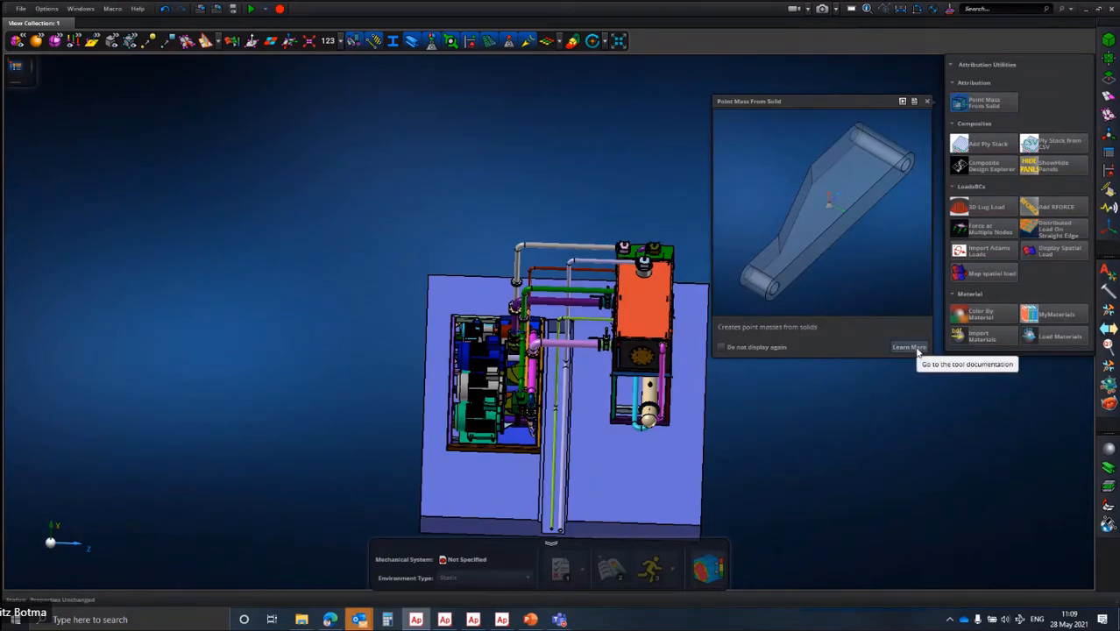
left_click(907, 347)
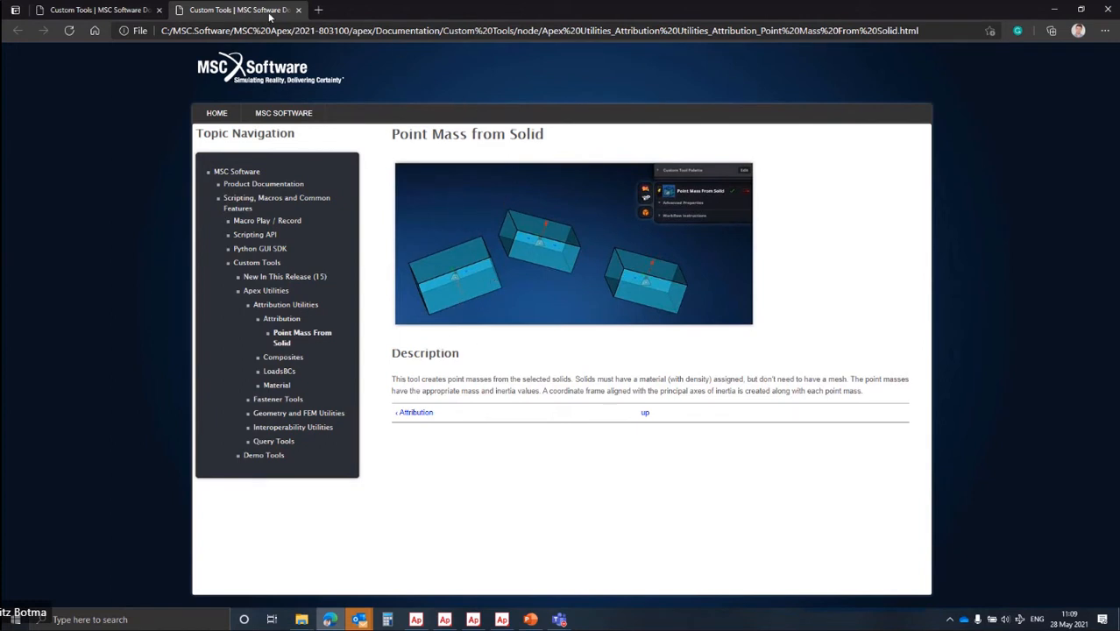
left_click(1055, 9)
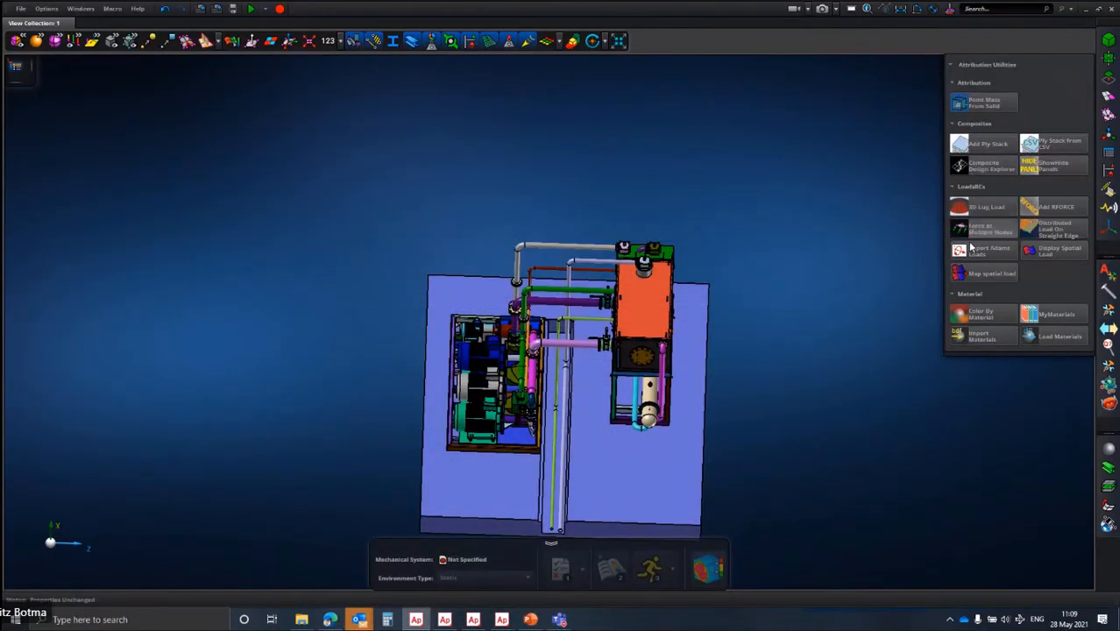
mouse_move(968, 287)
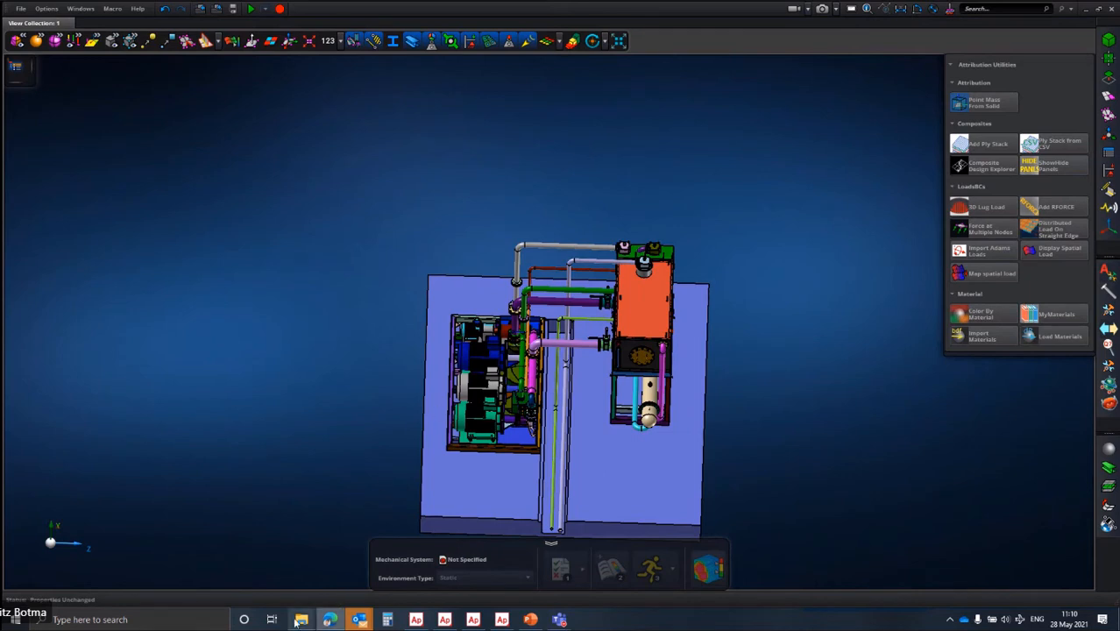
Switch to File Explorer and open the Custom Tools 2021.1 folder inside the MSC_Apex Workspace folder in Documents.
mouse_move(295, 621)
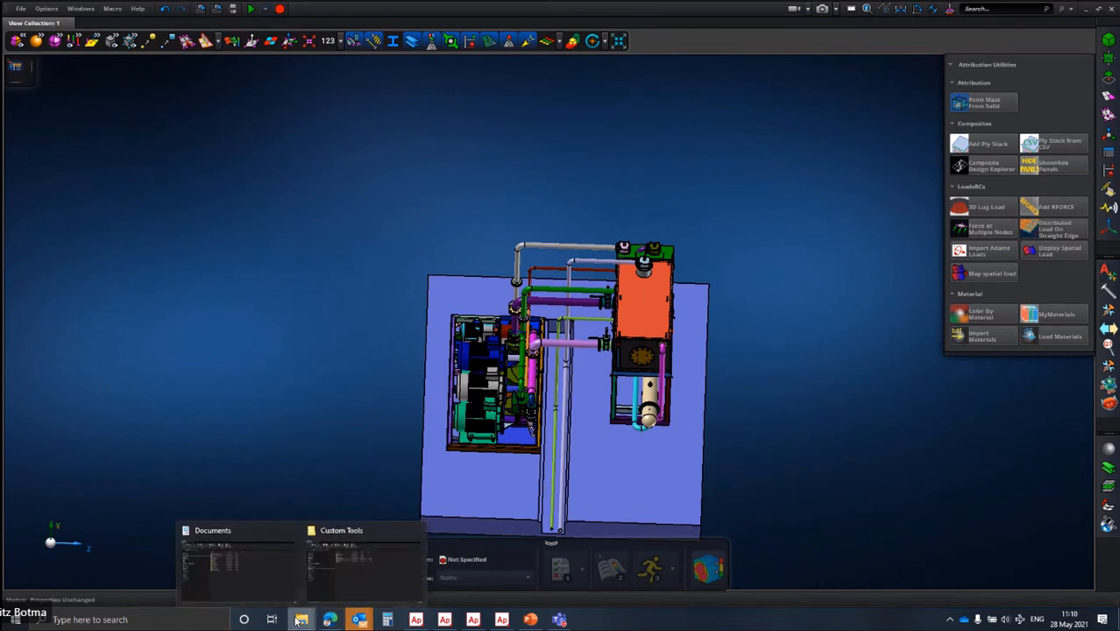
mouse_move(279, 603)
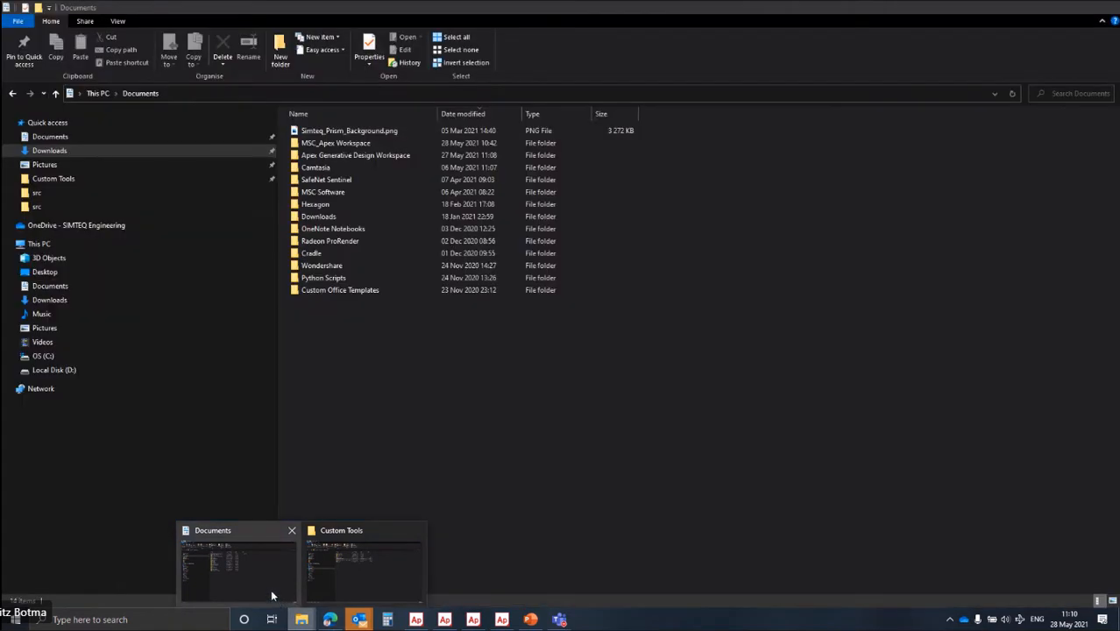
left_click(266, 585)
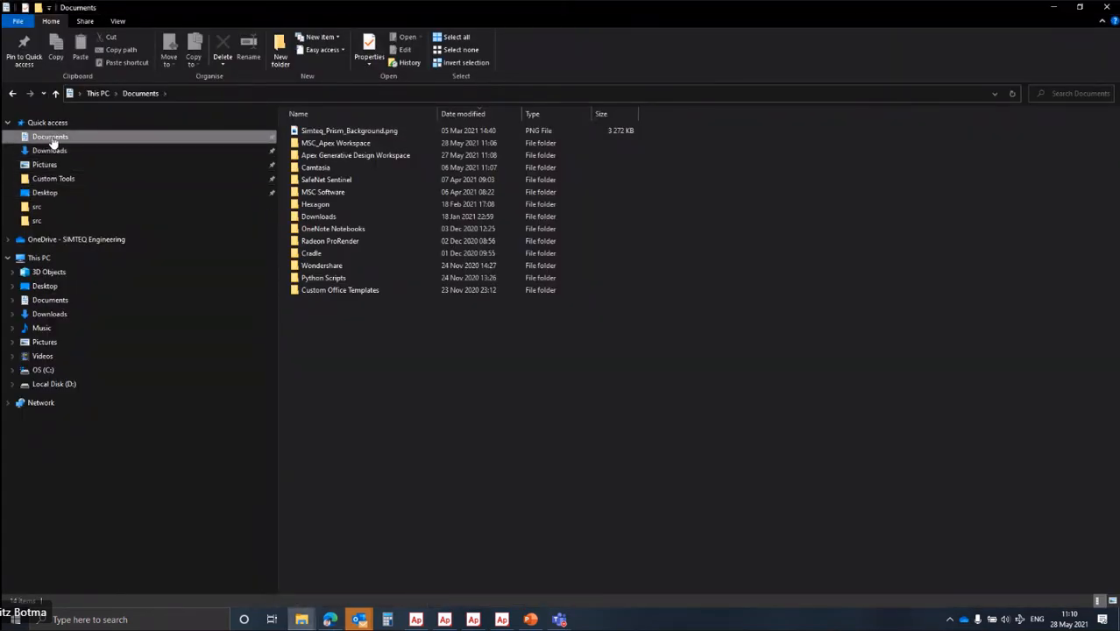
left_click(373, 144)
double_click(372, 144)
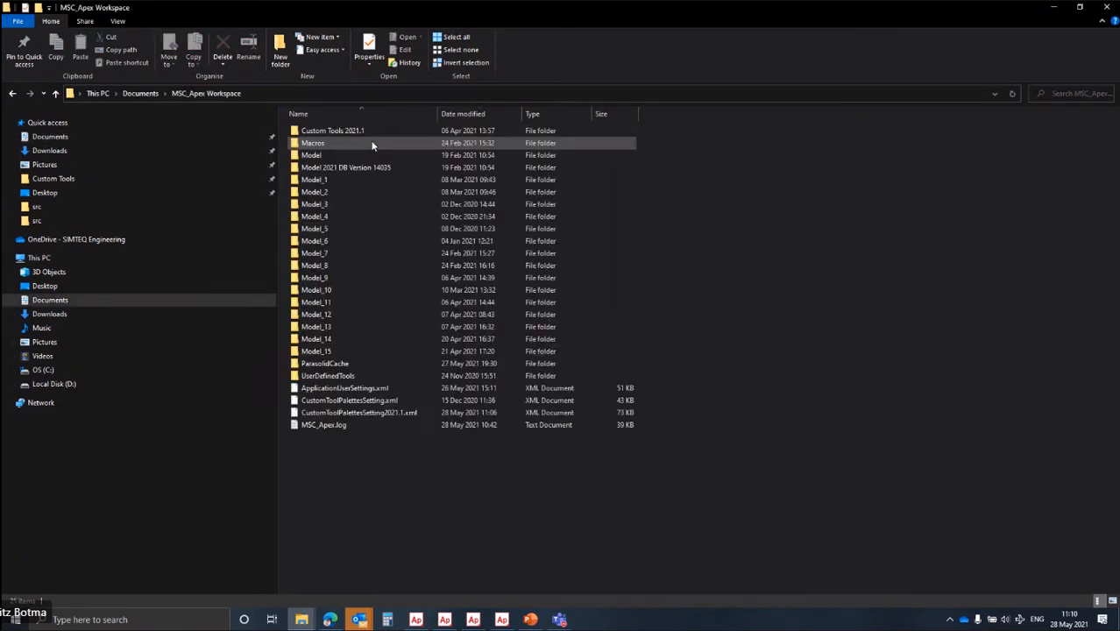
double_click(314, 133)
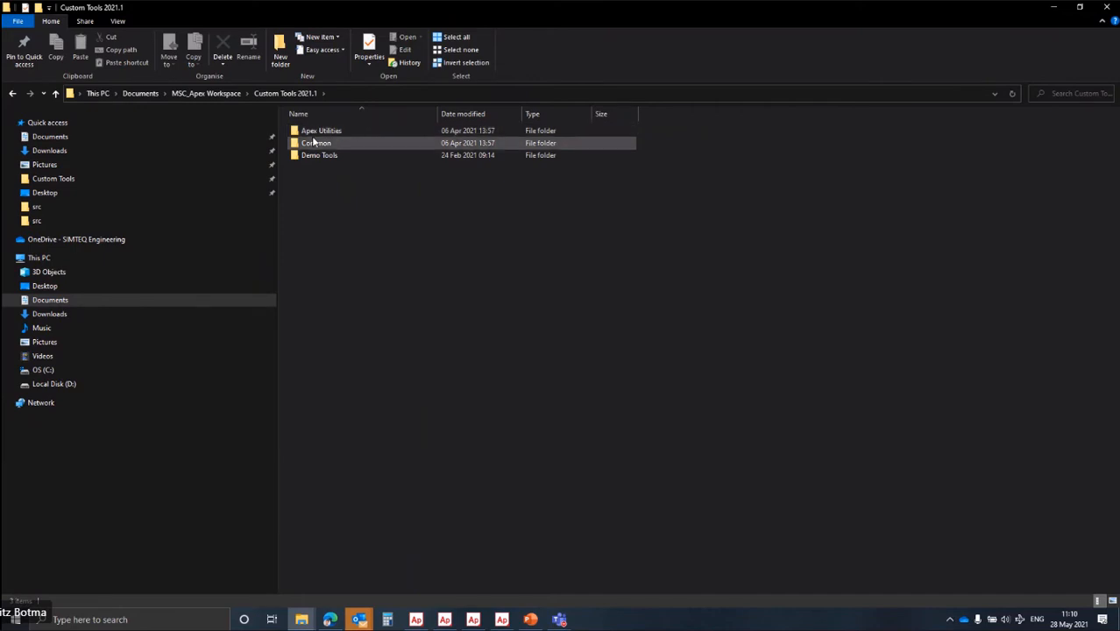
Browse through Apex Utilities, Attribution, Composites and AddPlyStack to the src folder holding the tool's Python scripts.
left_click(316, 133)
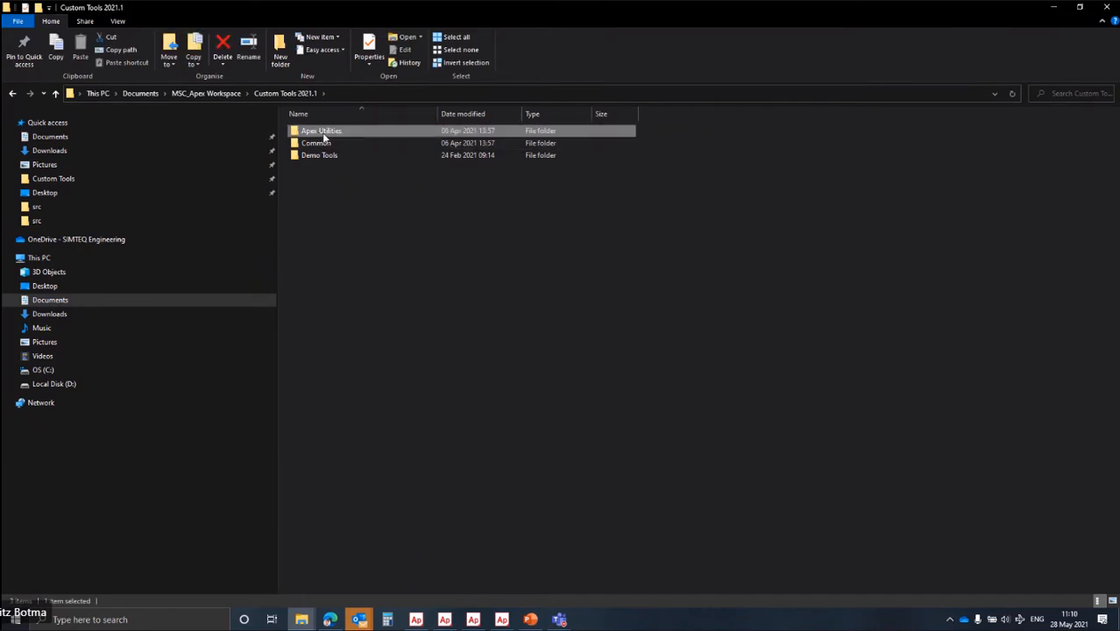
double_click(320, 133)
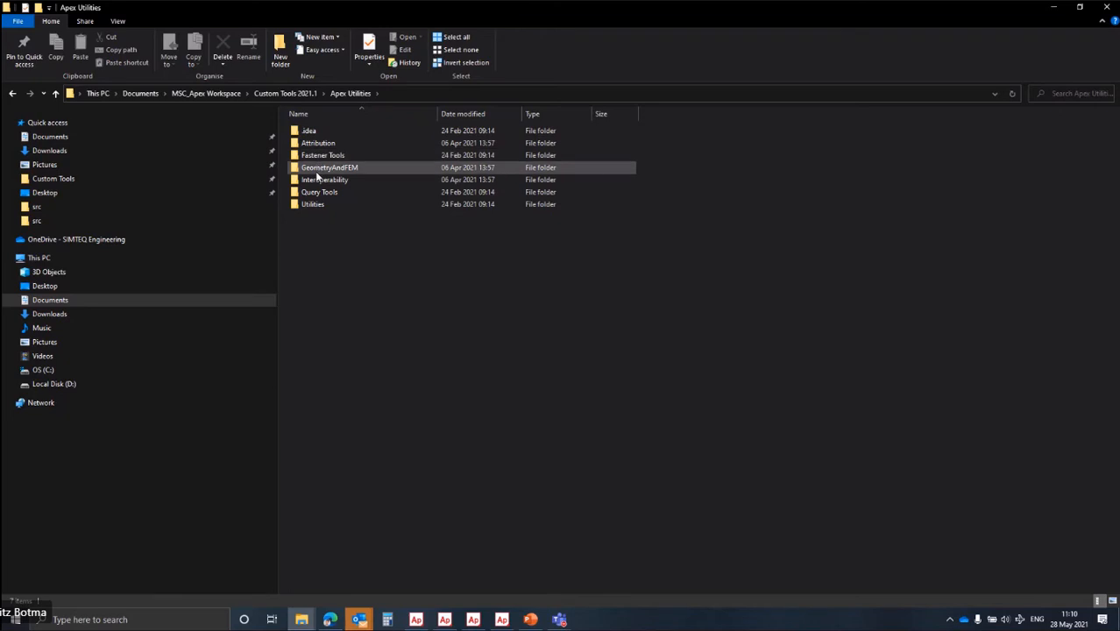
left_click(321, 146)
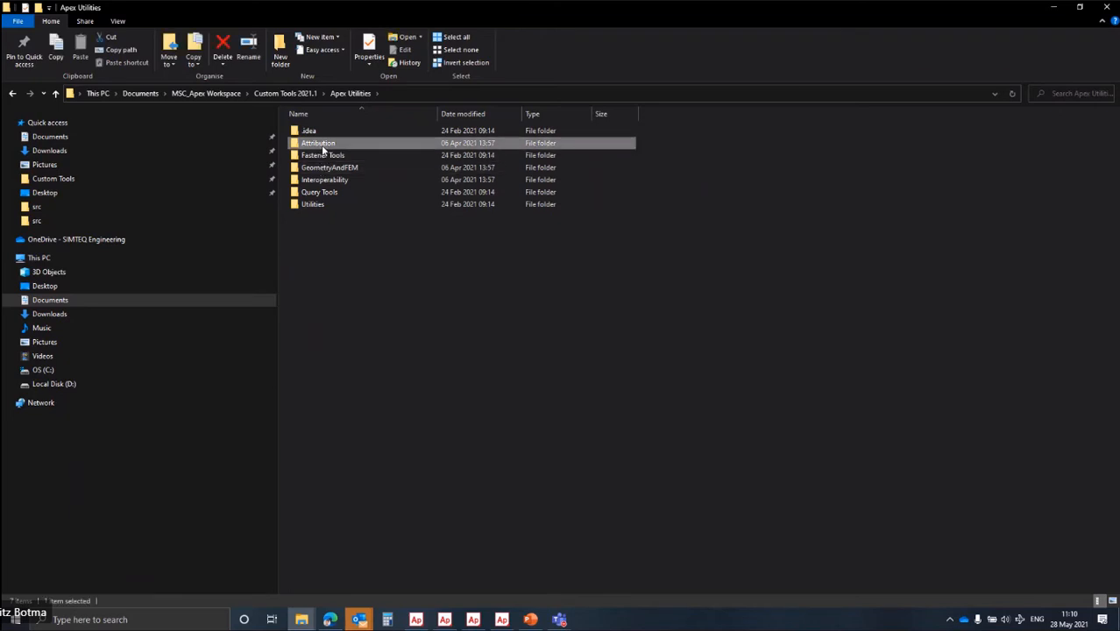
double_click(322, 146)
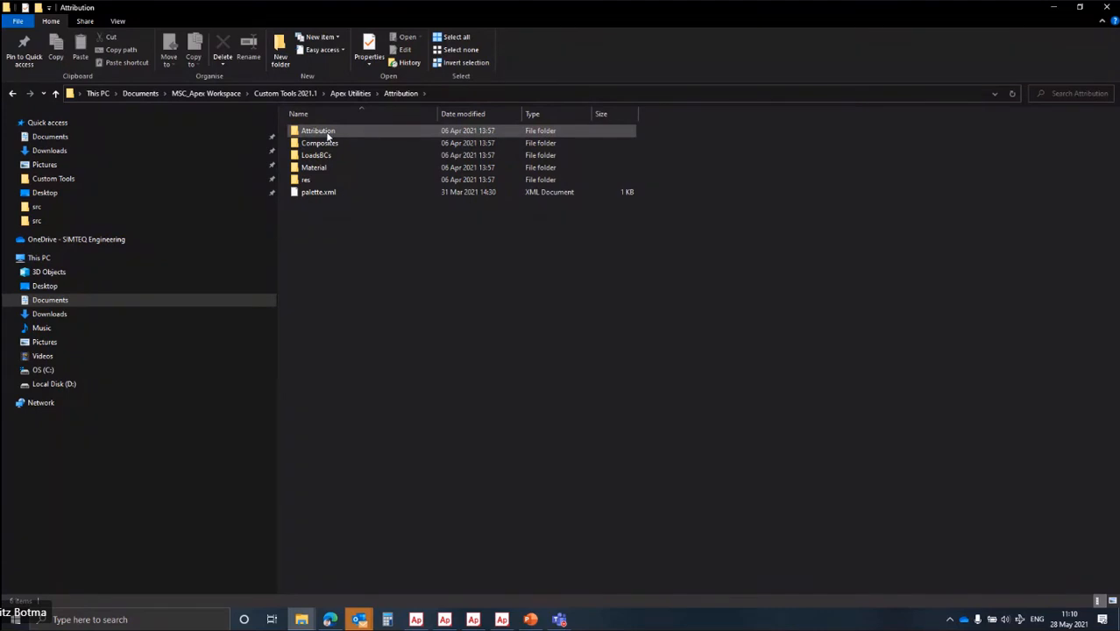
double_click(317, 141)
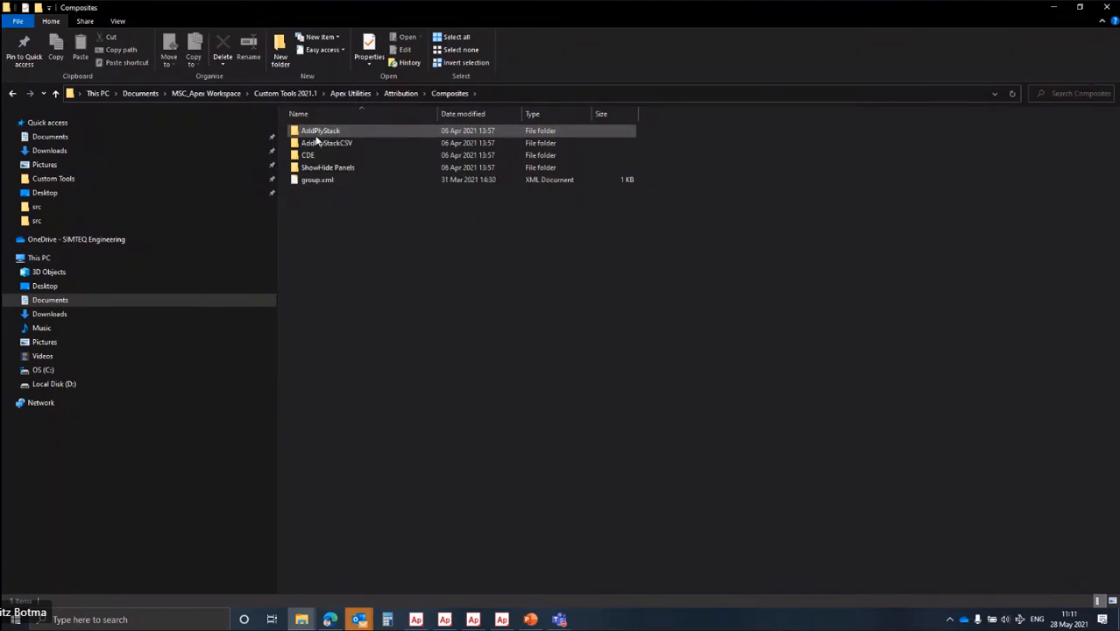
double_click(317, 133)
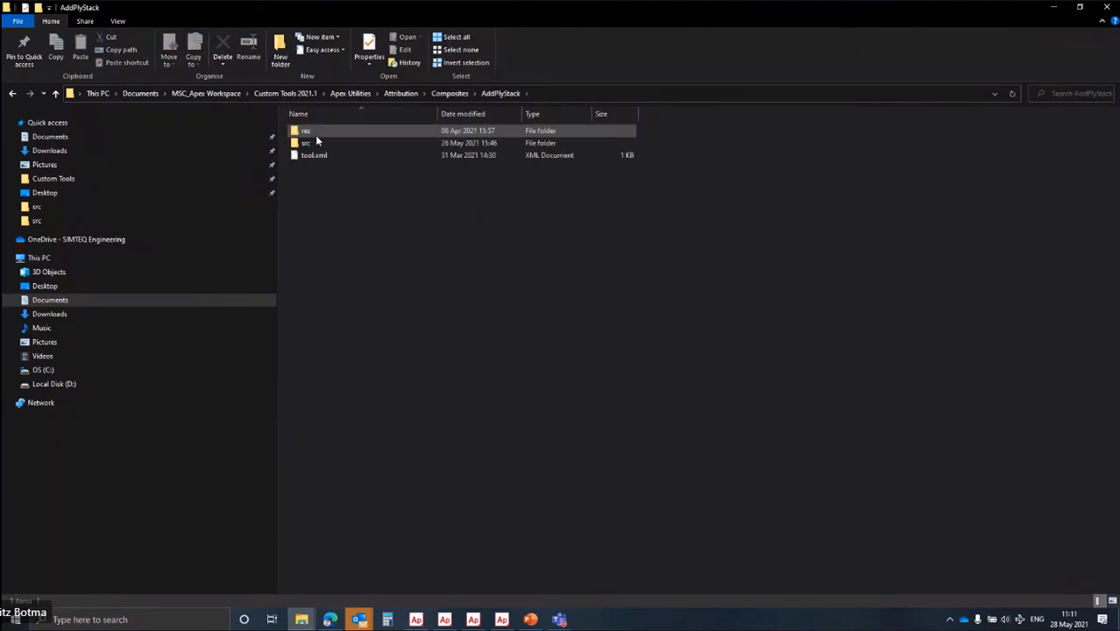
double_click(307, 143)
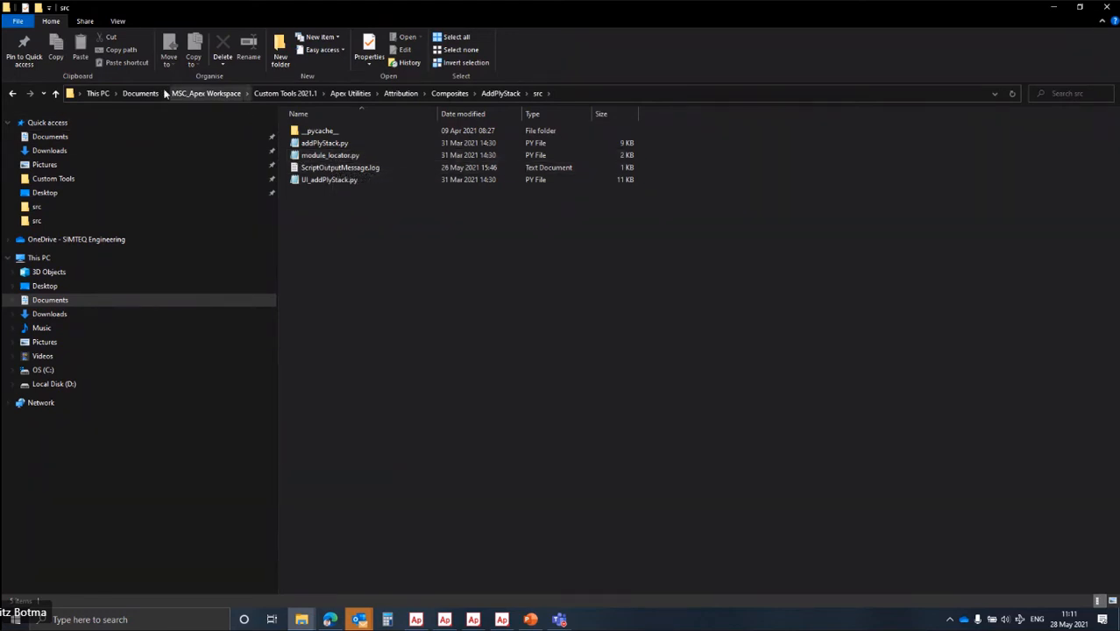
Go back up to the Composites folder and close the File Explorer window to return to MSC Apex.
right_click(106, 91)
left_click(11, 95)
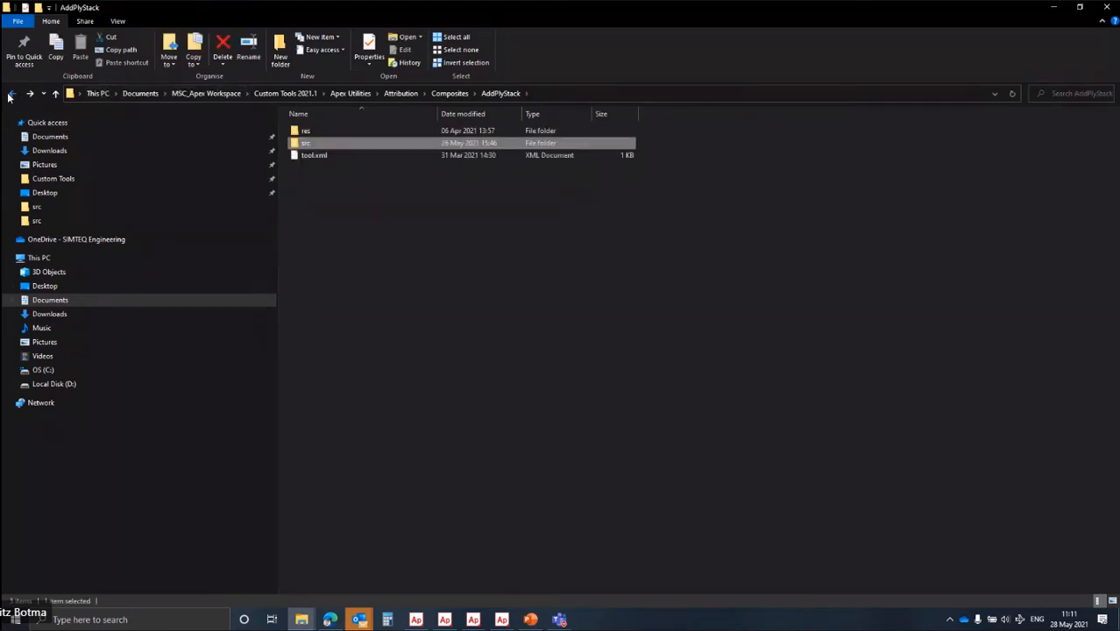
left_click(12, 96)
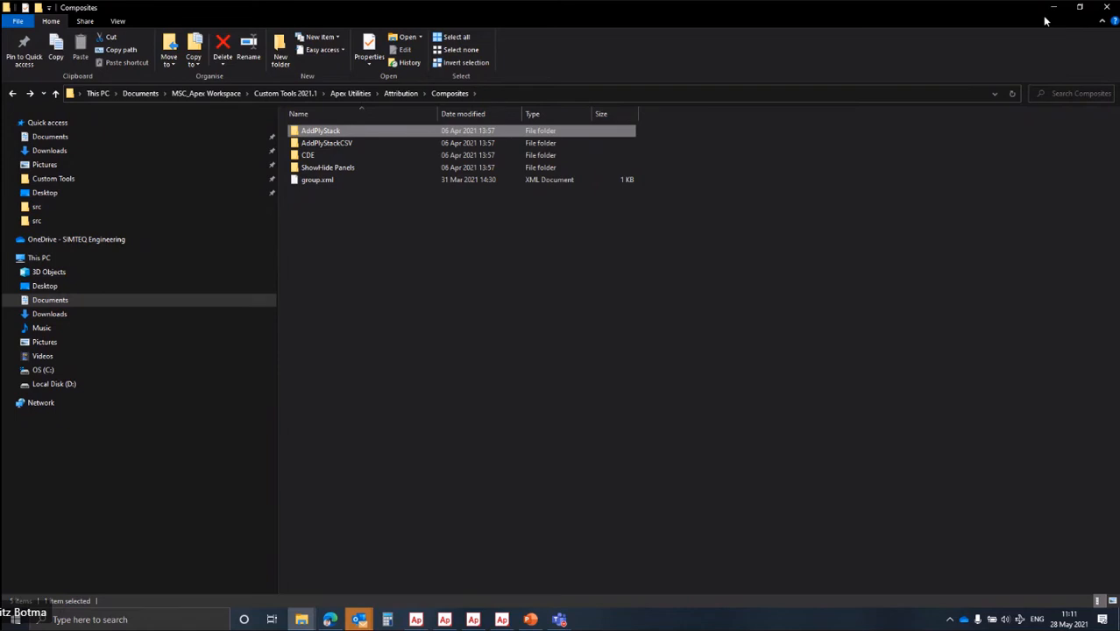
left_click(1111, 7)
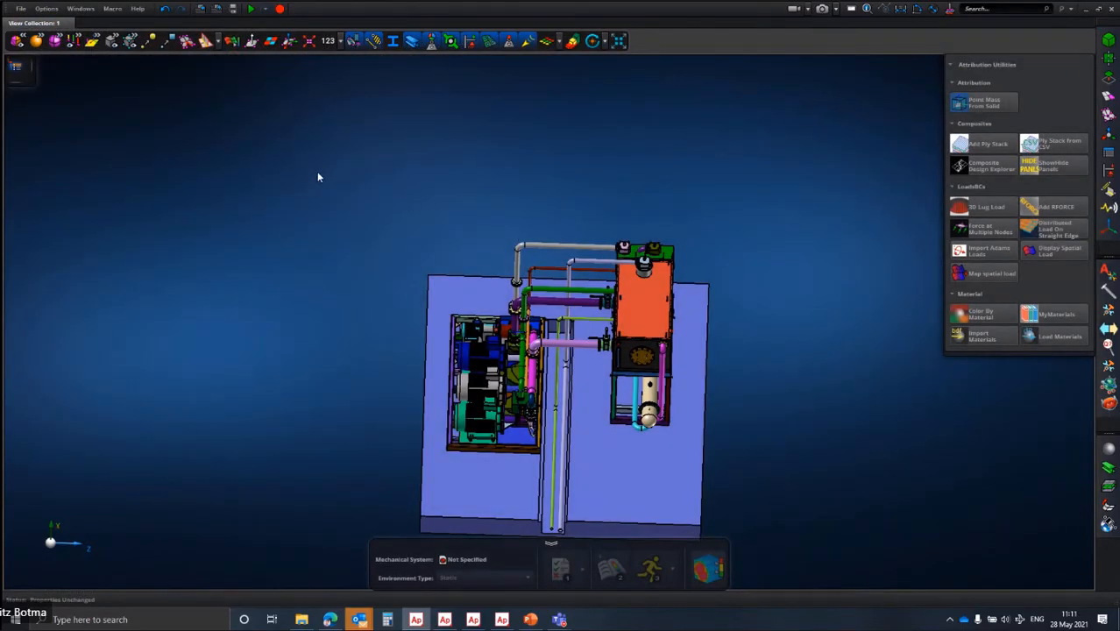
Try to create a point mass from the green motor solid with Point Mass From Solid and open the script's log file.
scroll(394, 384, "up", 3)
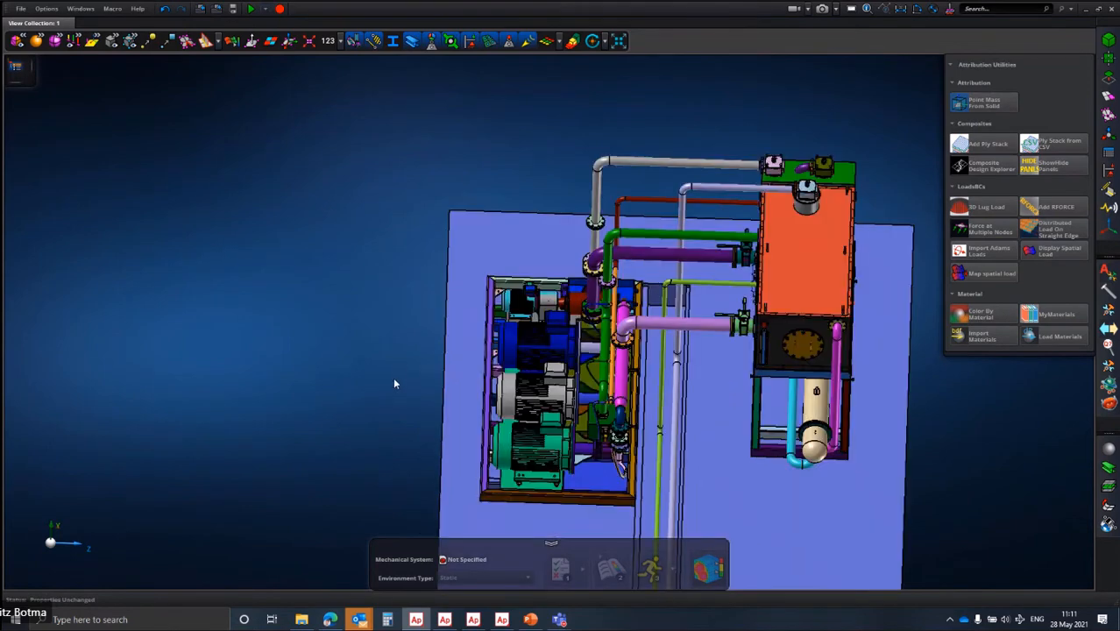
middle_click_drag(404, 268, 433, 228)
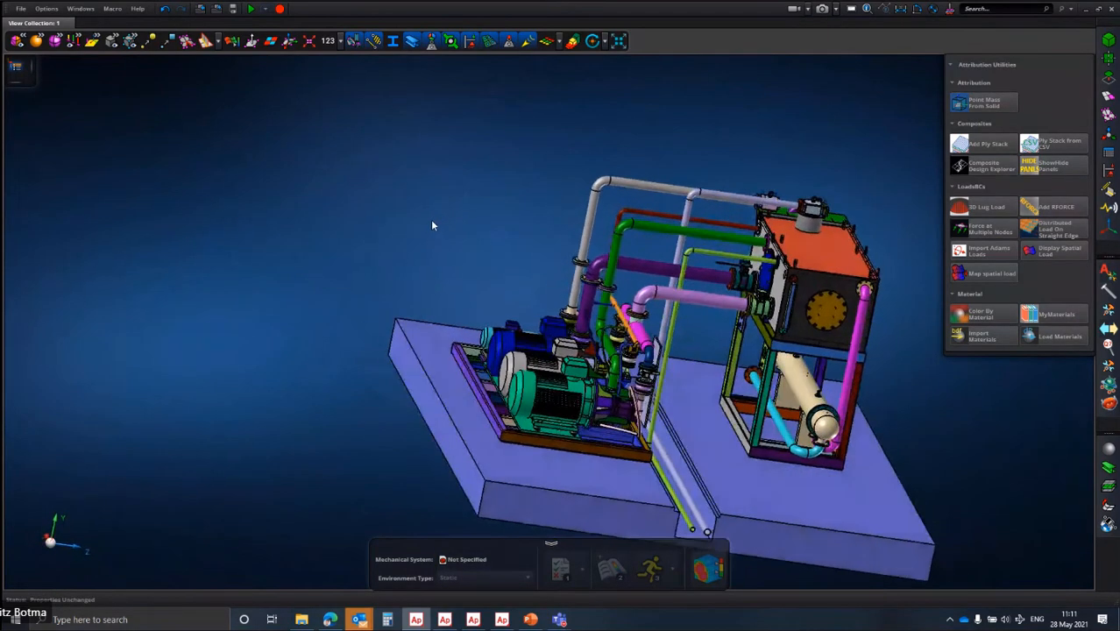
middle_click_drag(520, 255, 463, 246)
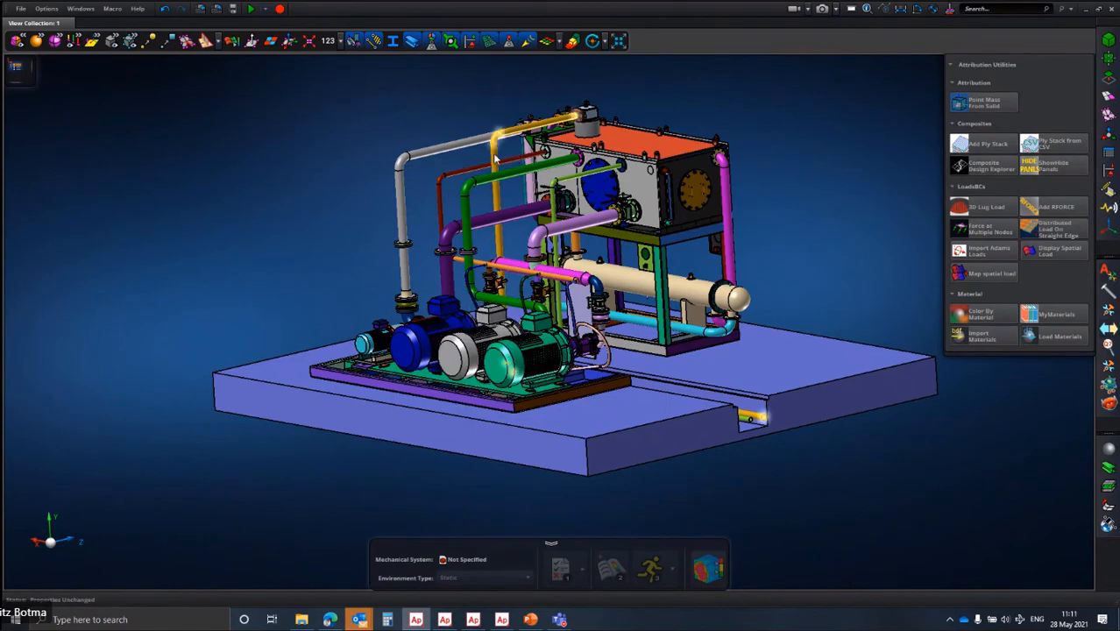
scroll(503, 391, "up", 3)
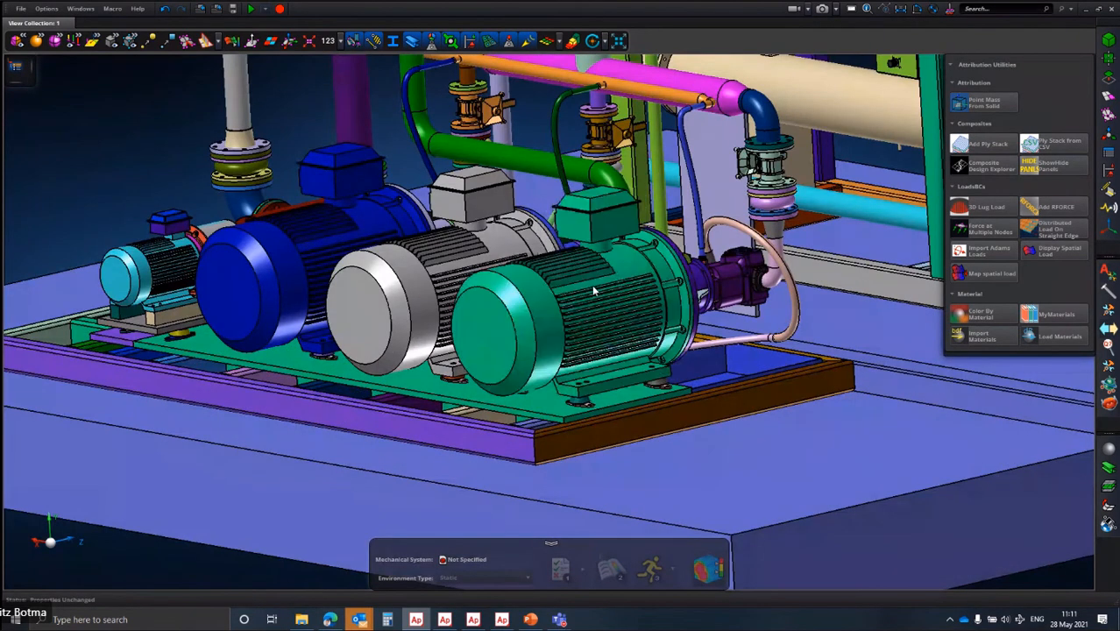
middle_click_drag(593, 290, 569, 295)
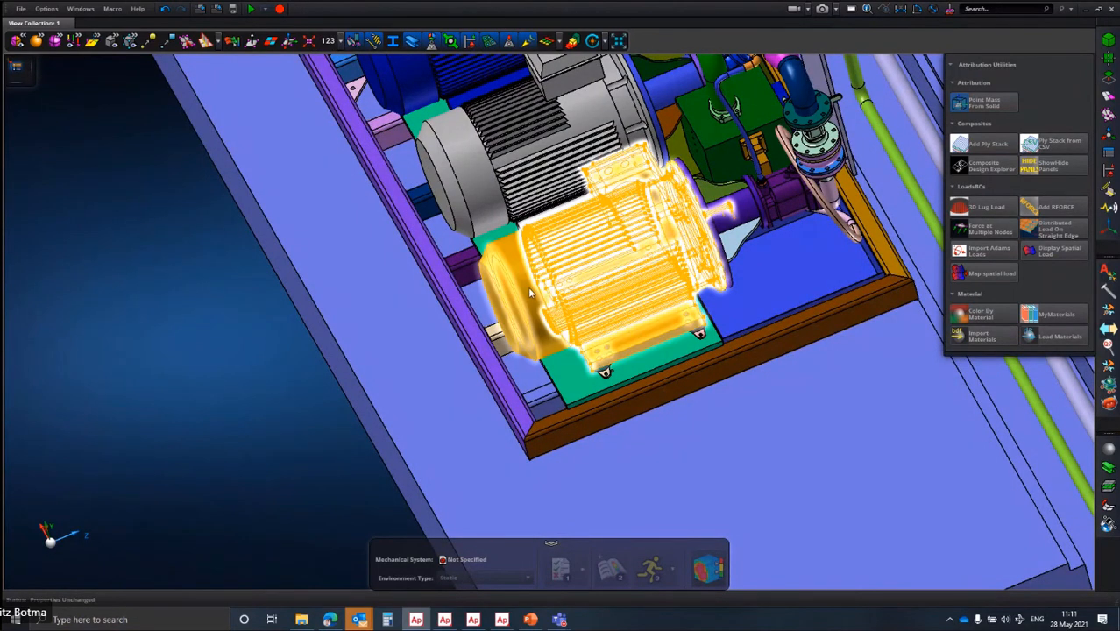
left_click(994, 108)
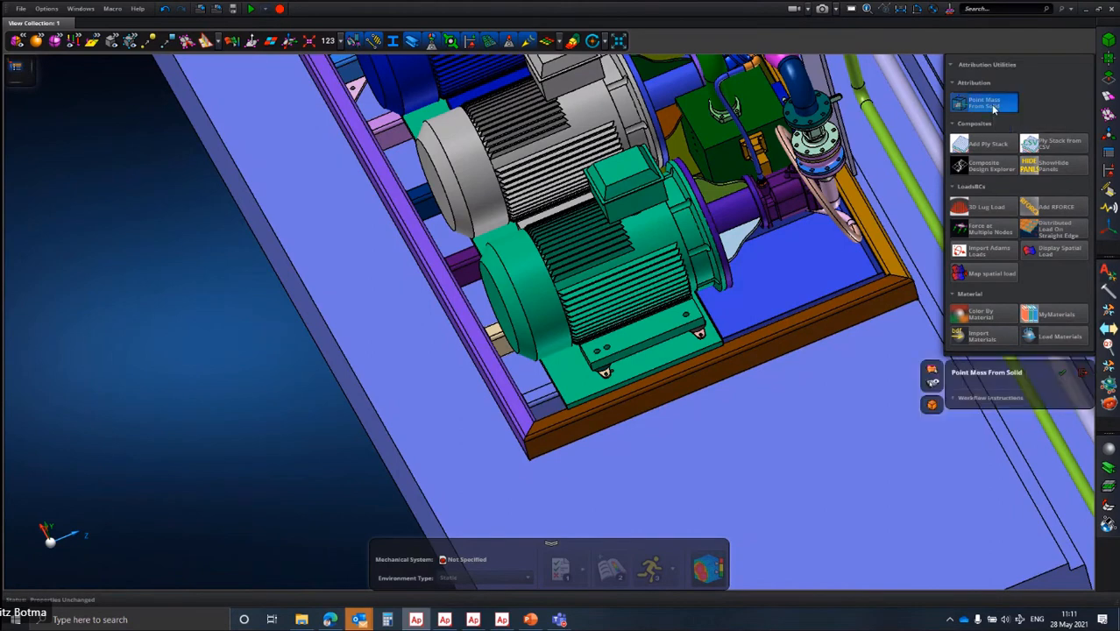
left_click(530, 282)
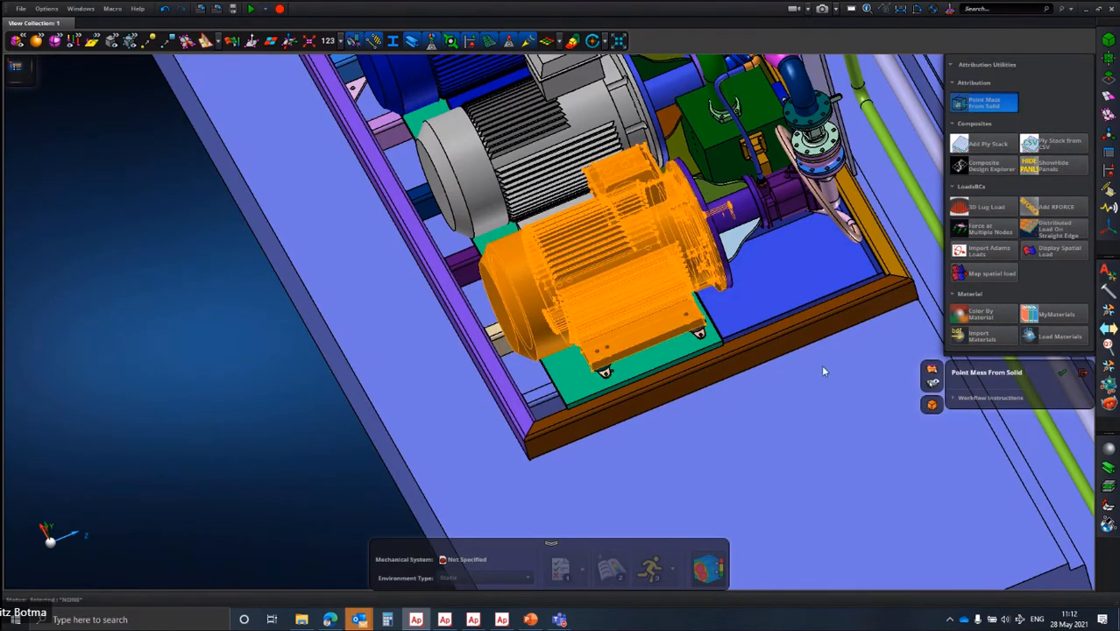
left_click(1061, 375)
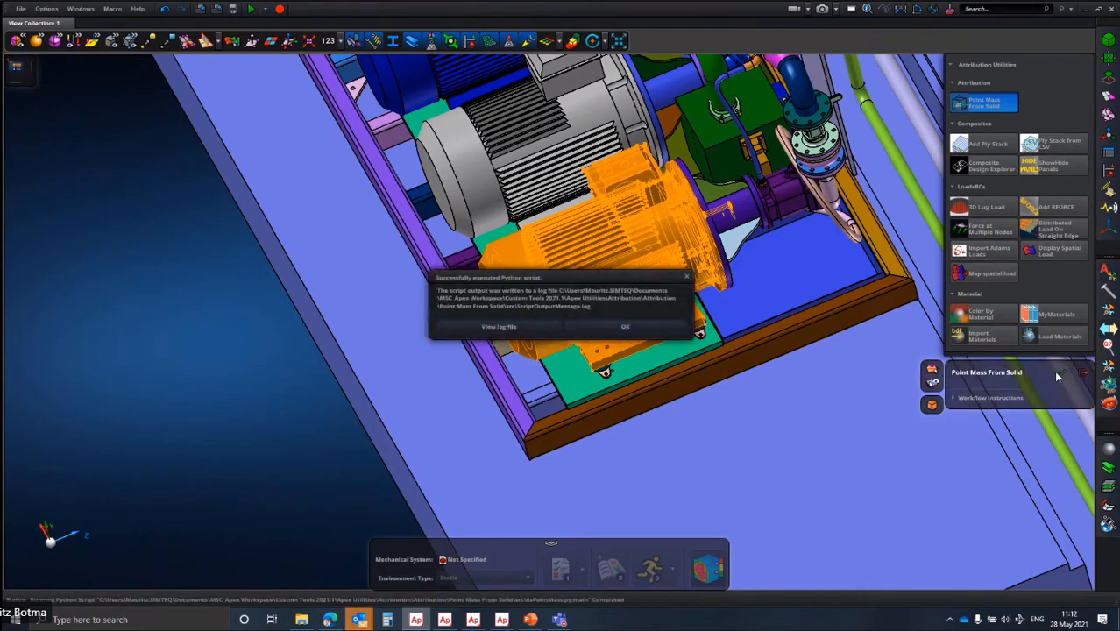
left_click(538, 325)
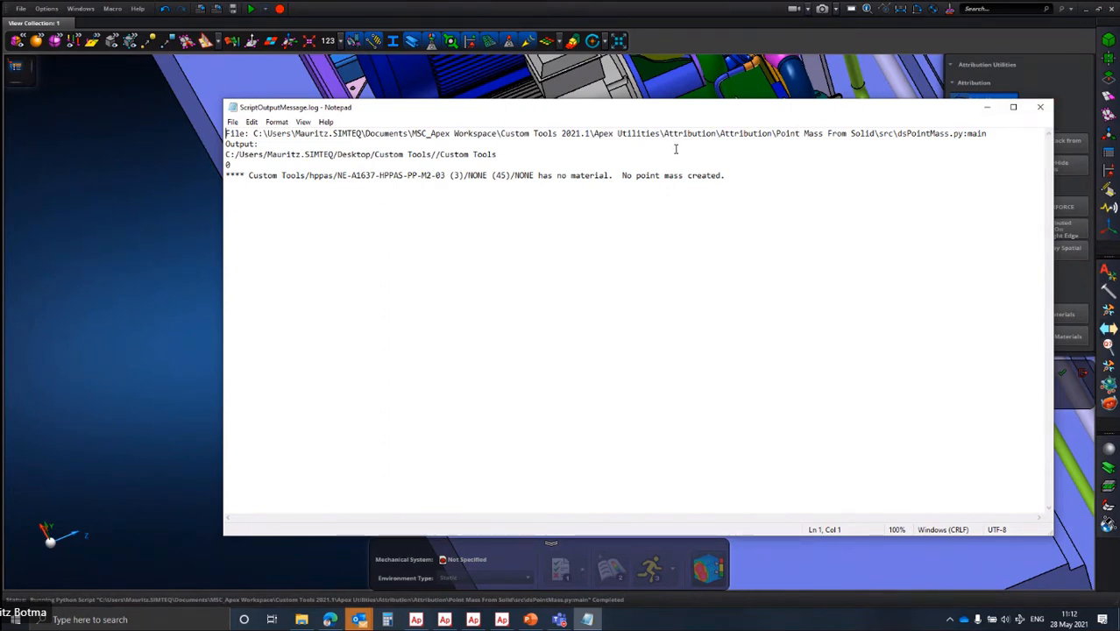
Close the log file and look through the material tables in MyMaterials, including Orthotropic and Ortho Epoxy.
left_click(1045, 111)
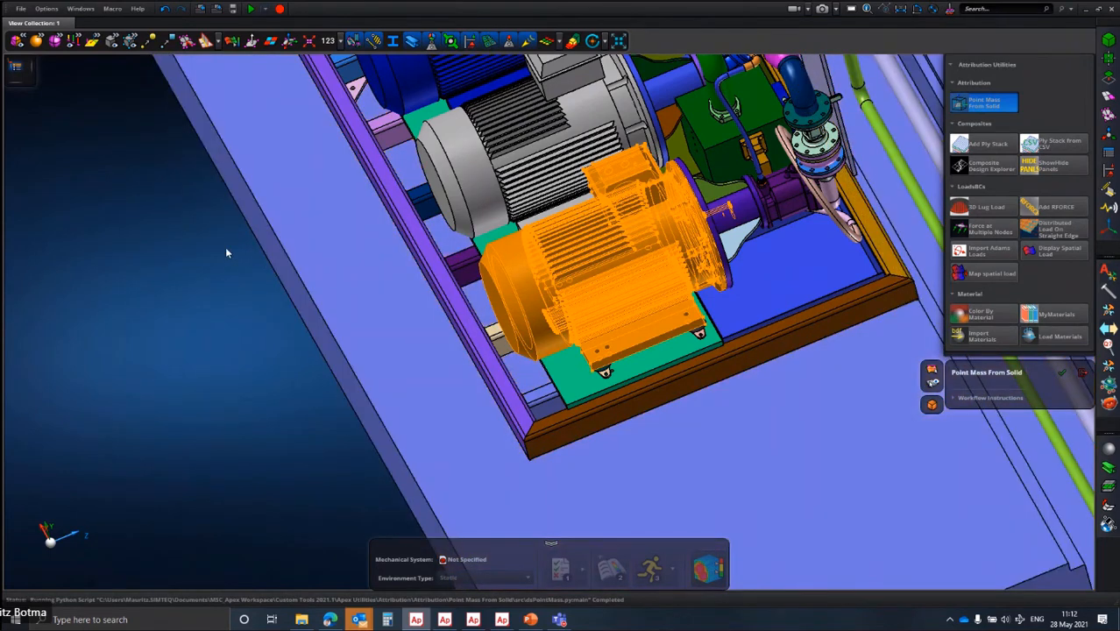
left_click(194, 243)
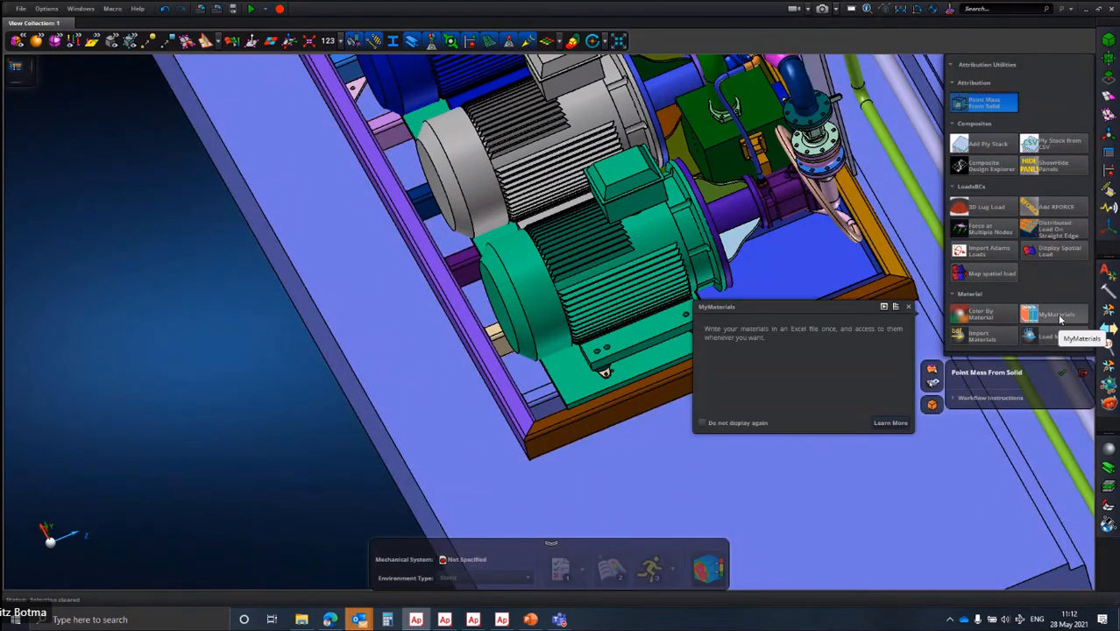
left_click(1058, 316)
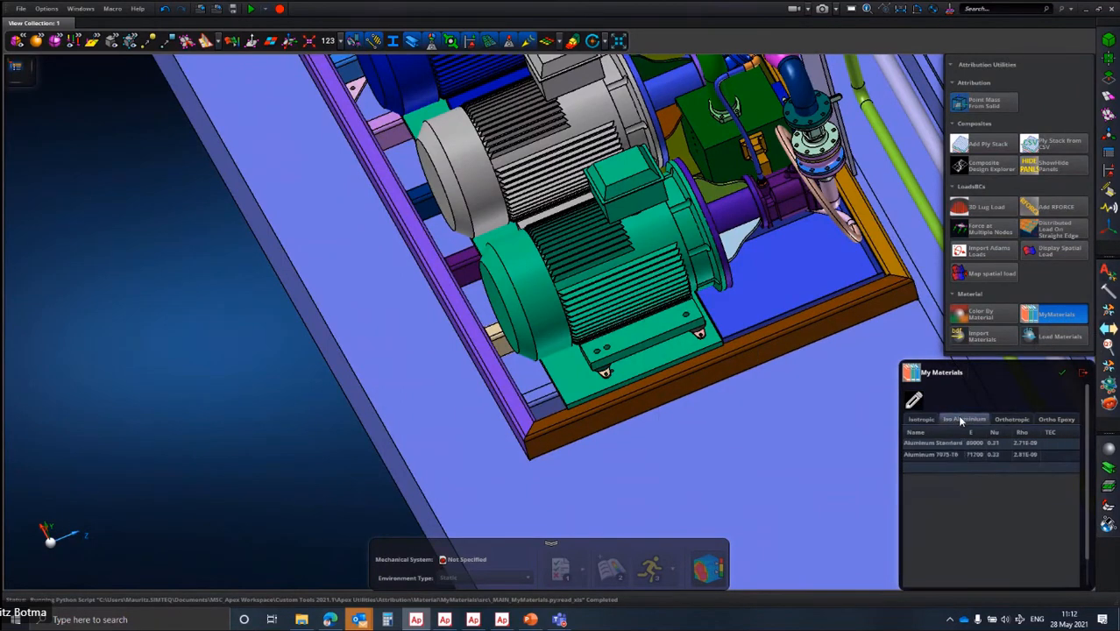
left_click(999, 419)
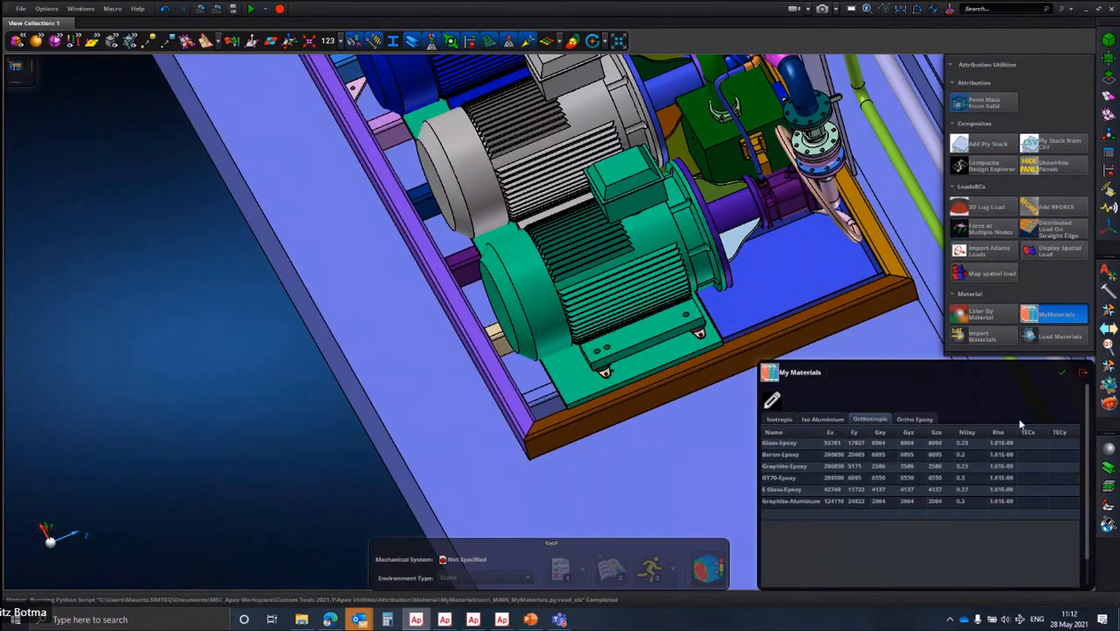
left_click(915, 420)
left_click(866, 422)
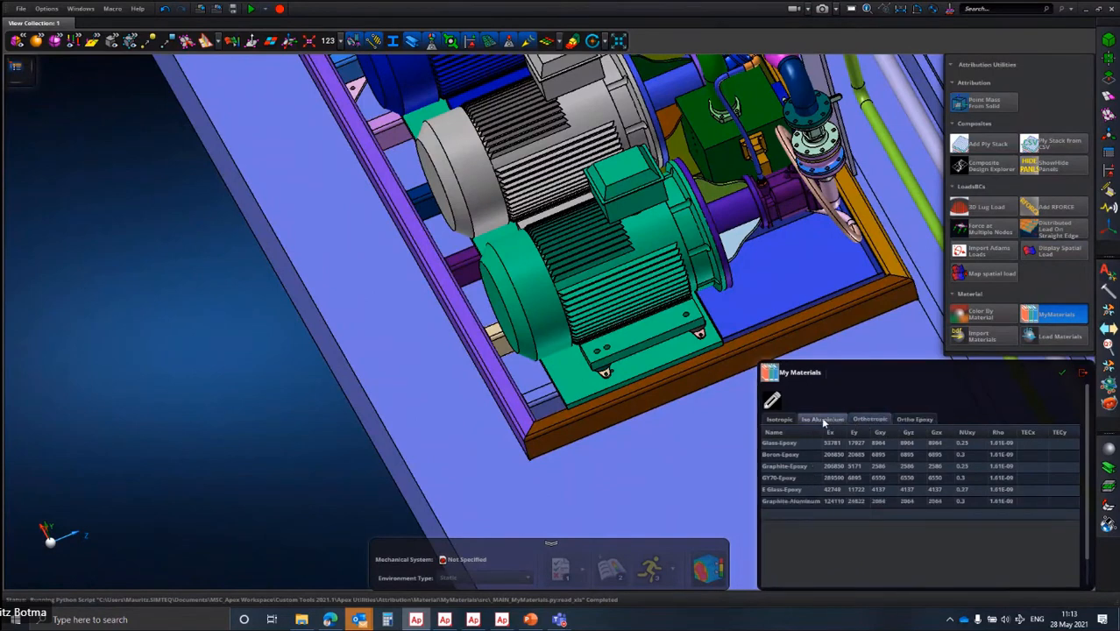
Open the MyMaterials.xls workbook for editing and review its Iso Aluminium, Orthotropic and Ortho Epoxy sheets.
left_click(771, 402)
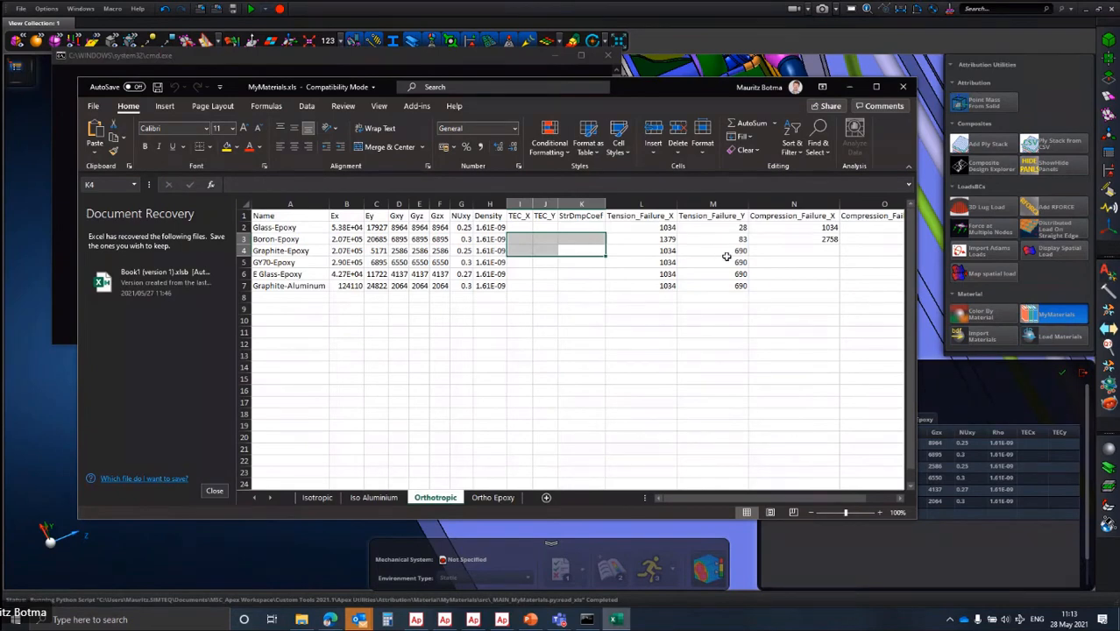
left_click(874, 88)
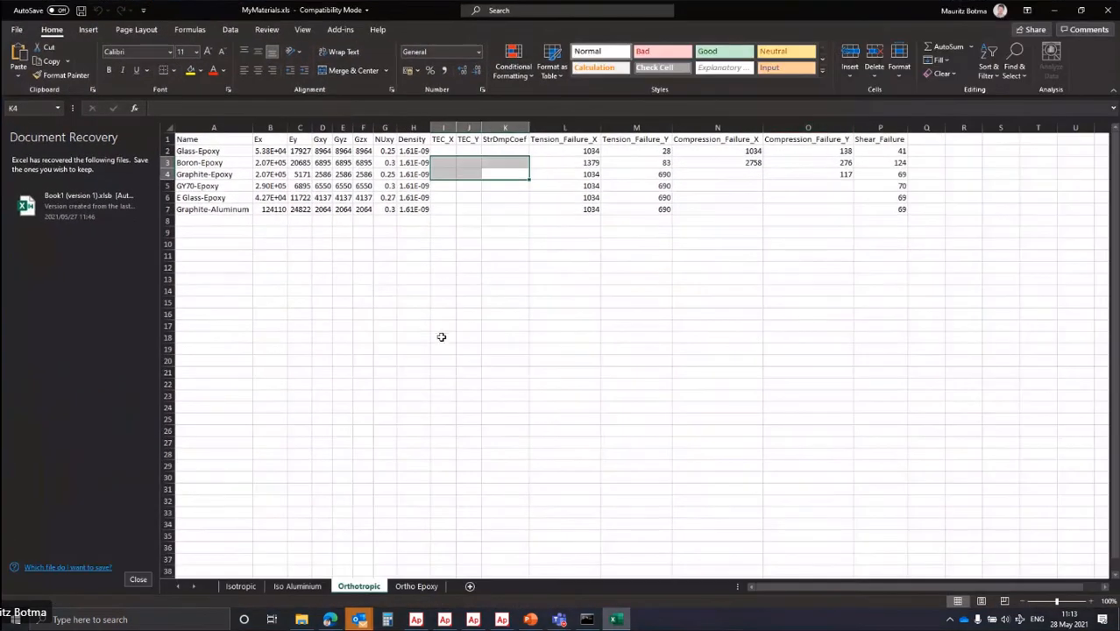
left_click(297, 586)
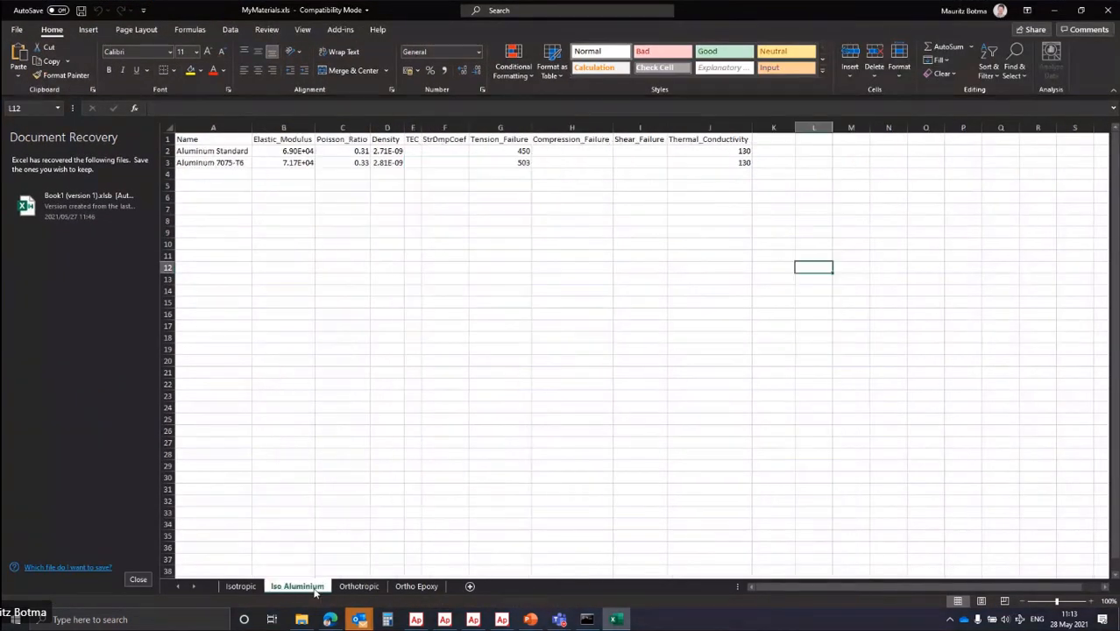
left_click(360, 586)
left_click(416, 586)
left_click(370, 589)
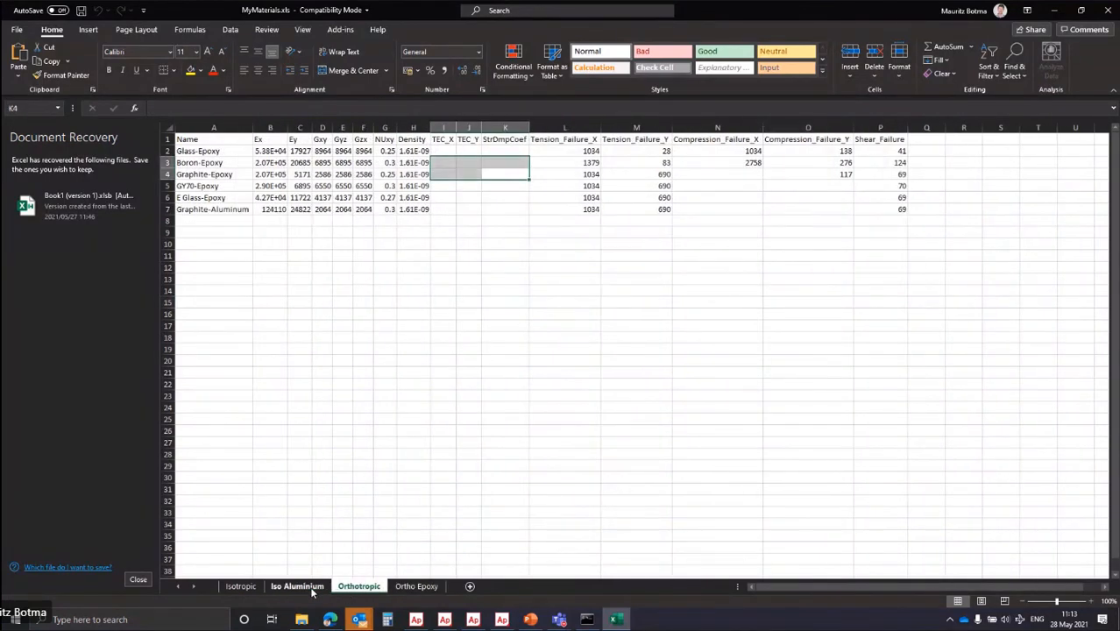
left_click(312, 587)
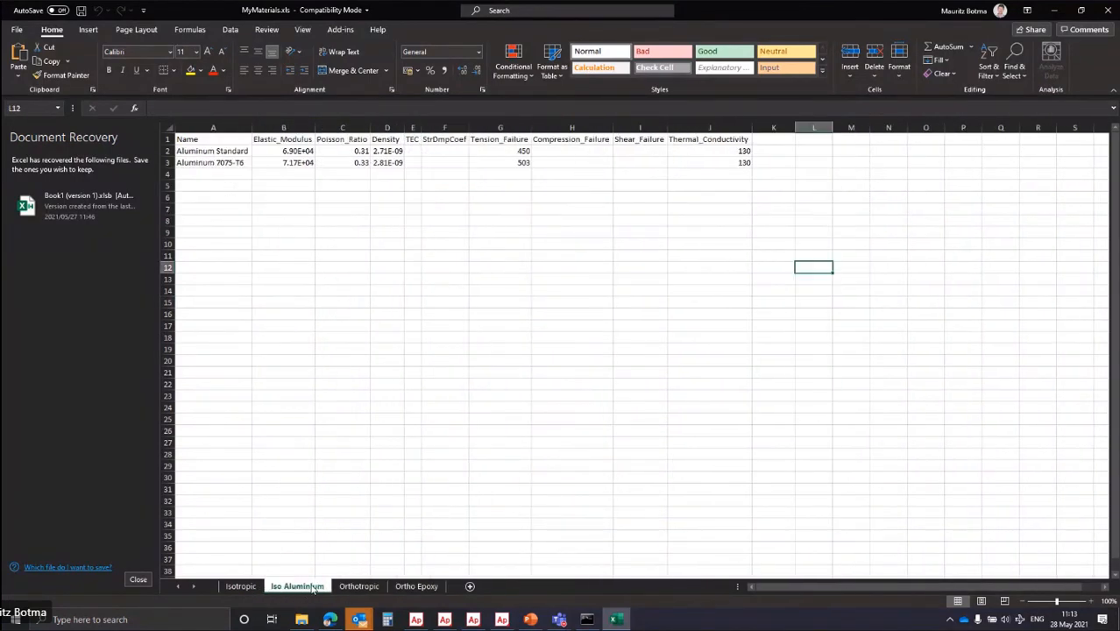
left_click(359, 587)
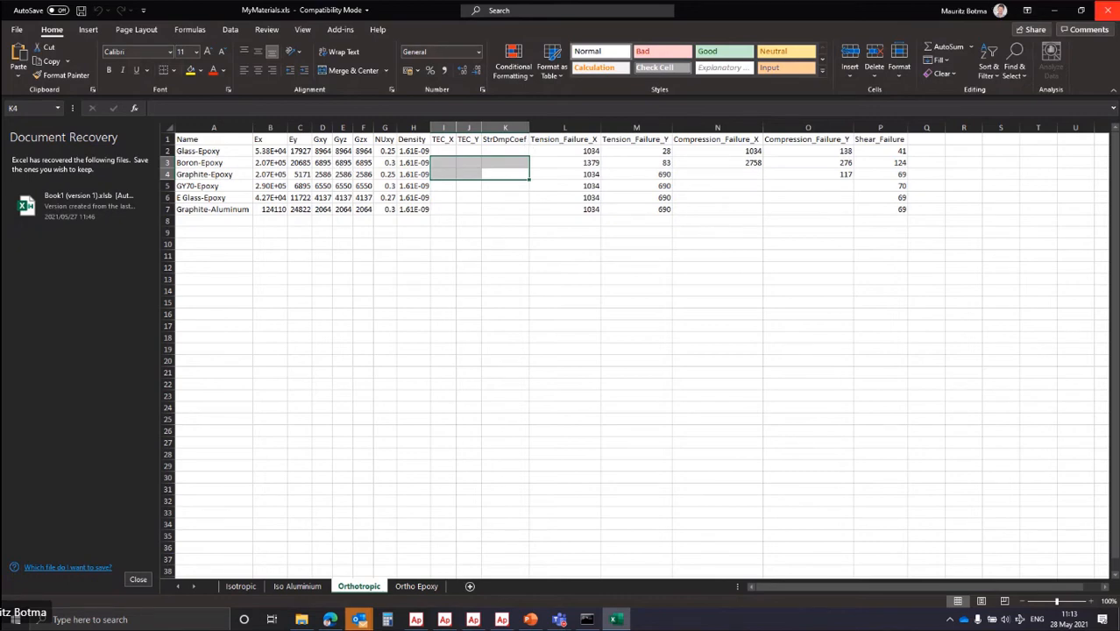
Close the workbook, choosing to view the recovered files later, and return to MSC Apex.
left_click(1106, 15)
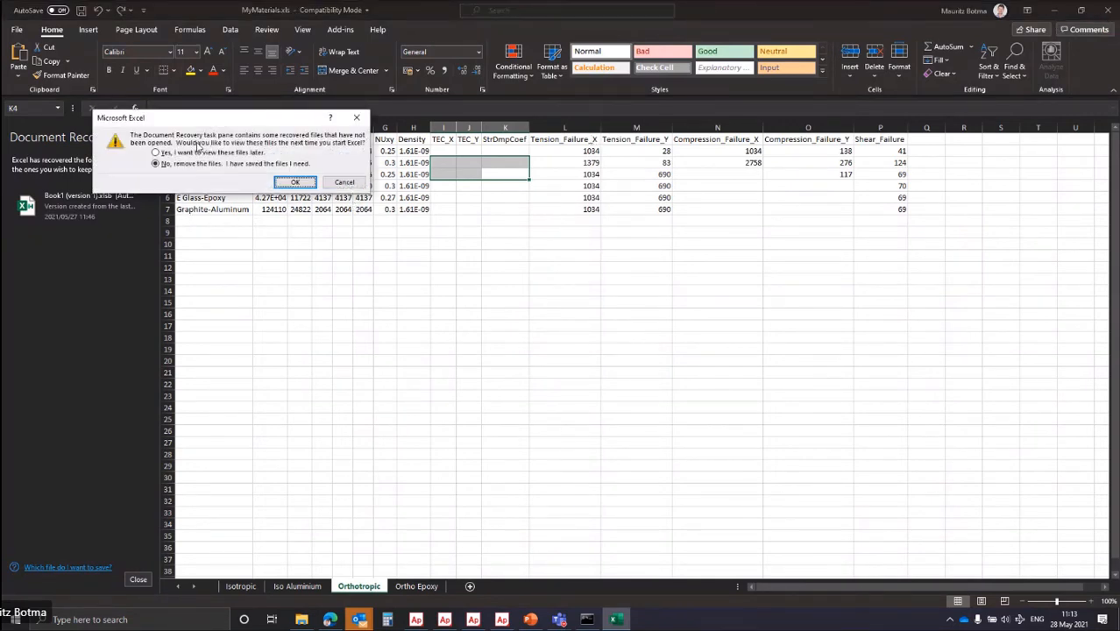
left_click(200, 152)
left_click(282, 181)
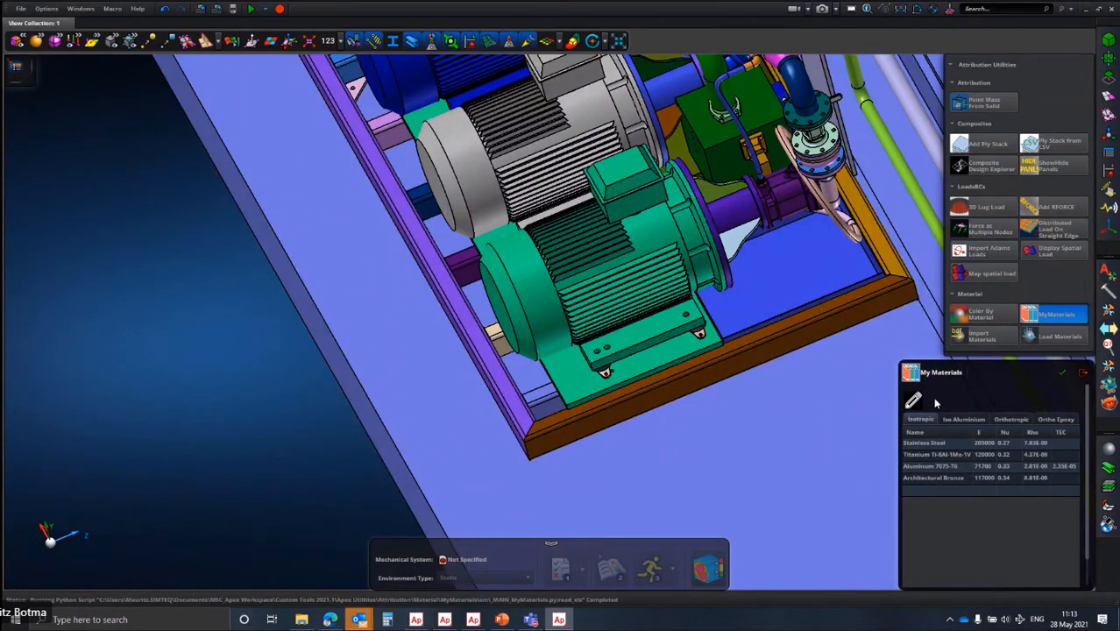
Load the materials from the custom tool's material directory with Load Materials, leaving temporary materials out.
left_click(1039, 340)
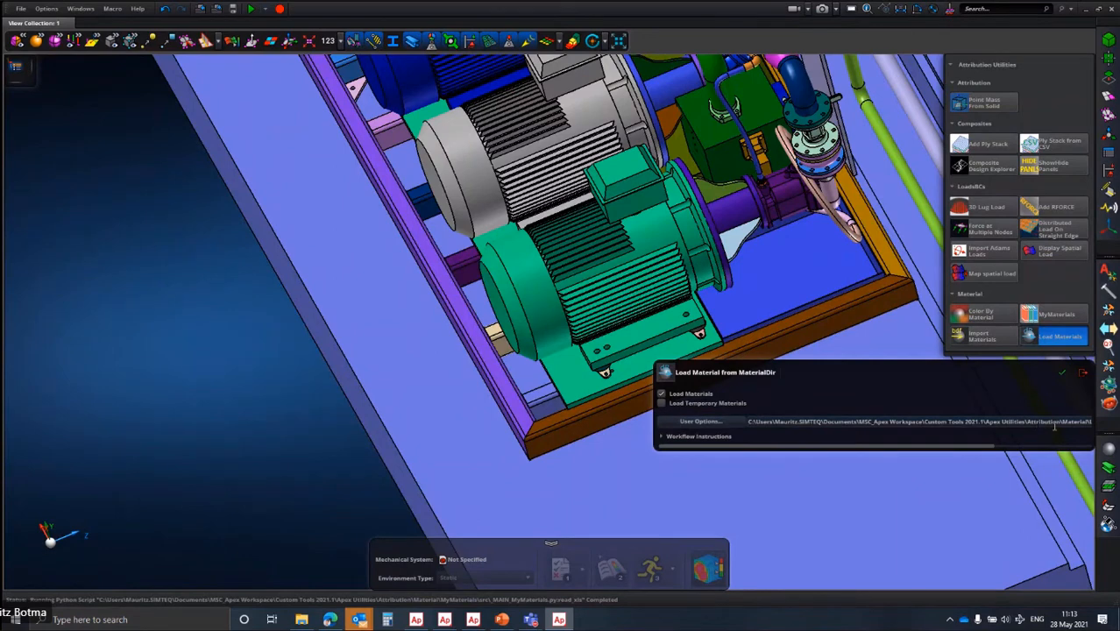
left_click(1062, 373)
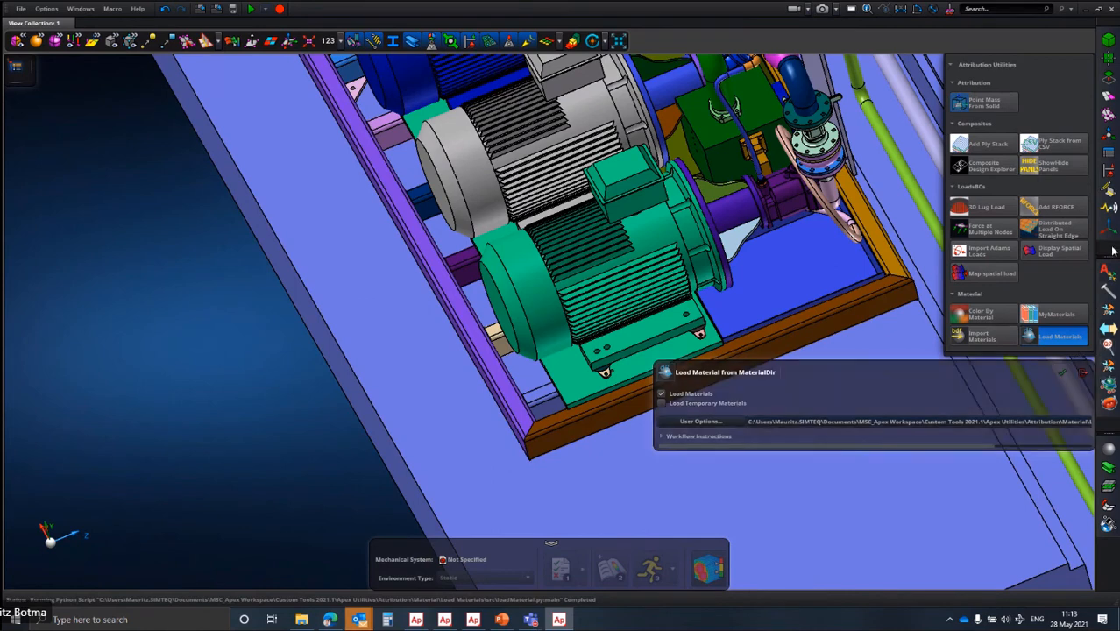
Review the Steel material's properties in the materials library and assign Steel to the entire model.
left_click(1108, 449)
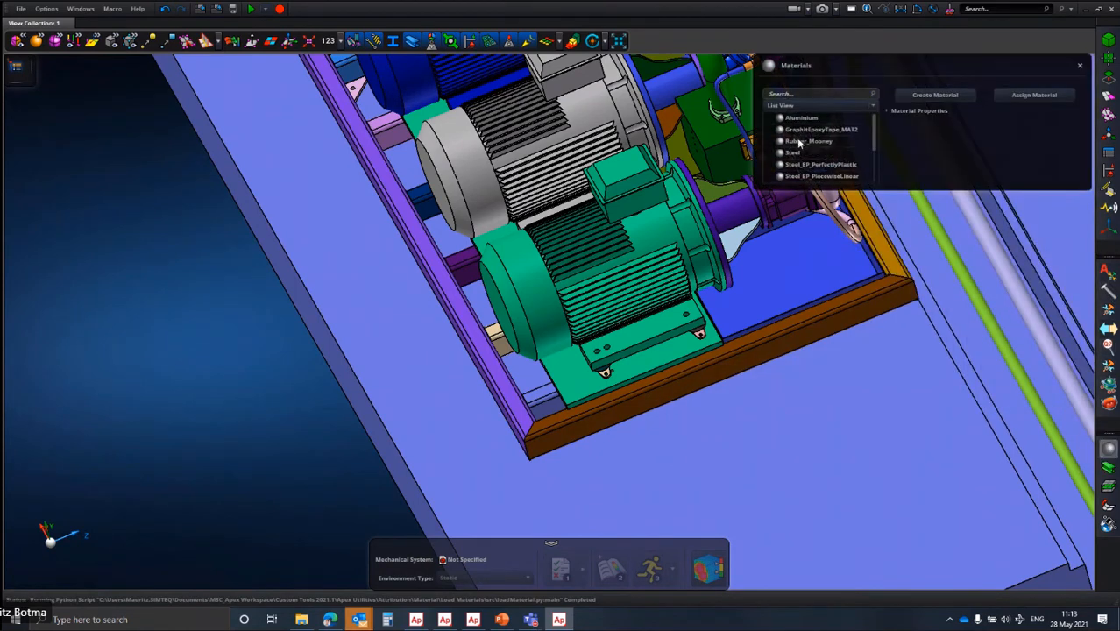
left_click(794, 153)
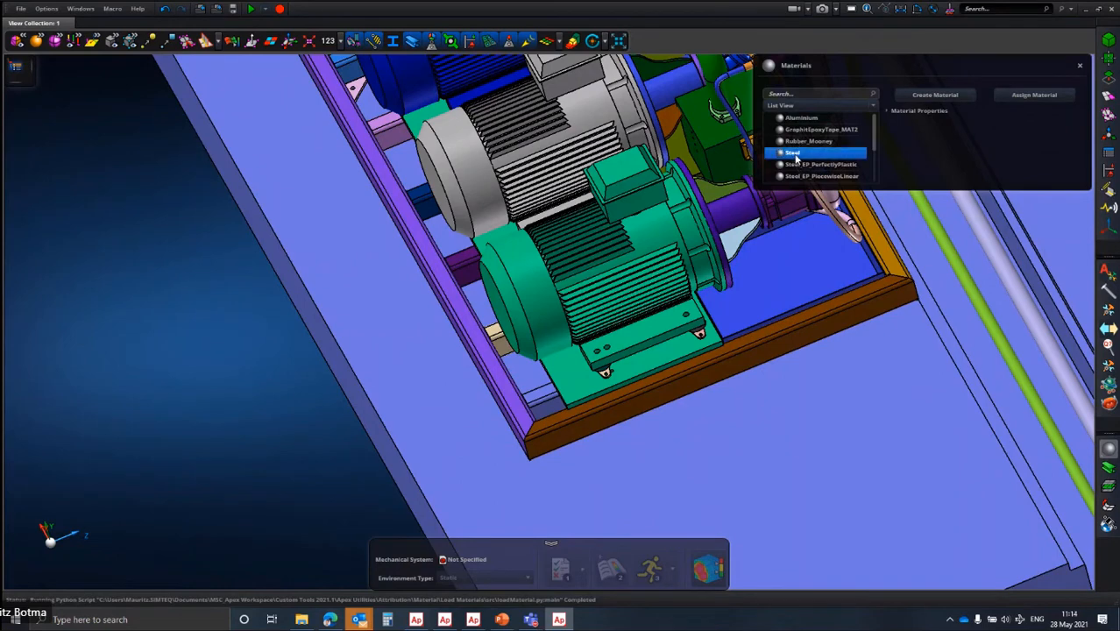
left_click(886, 112)
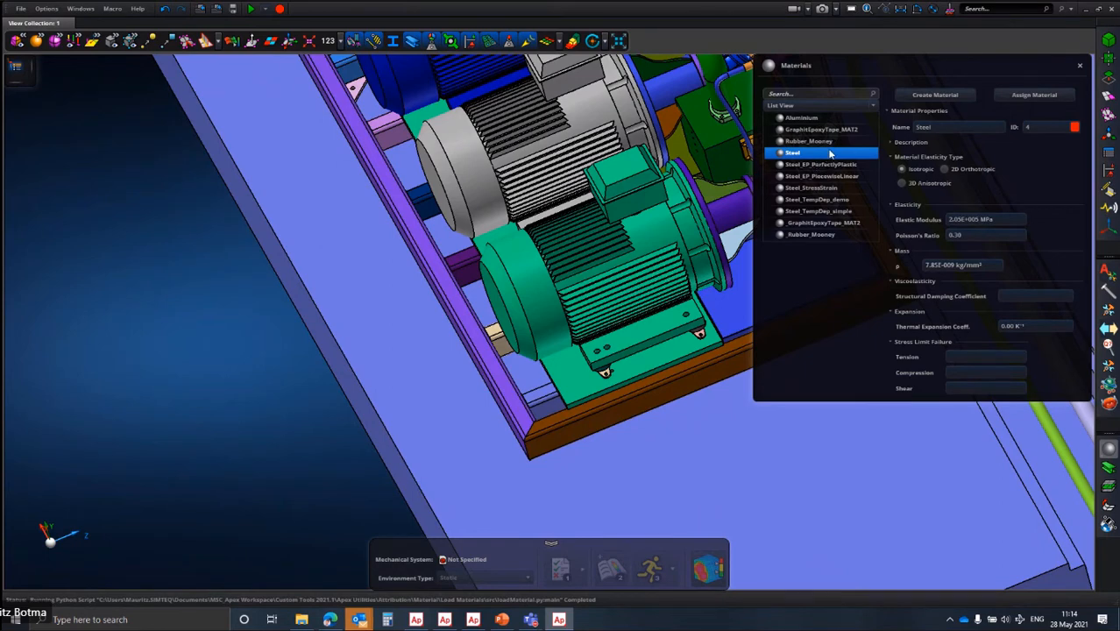
left_click(1012, 95)
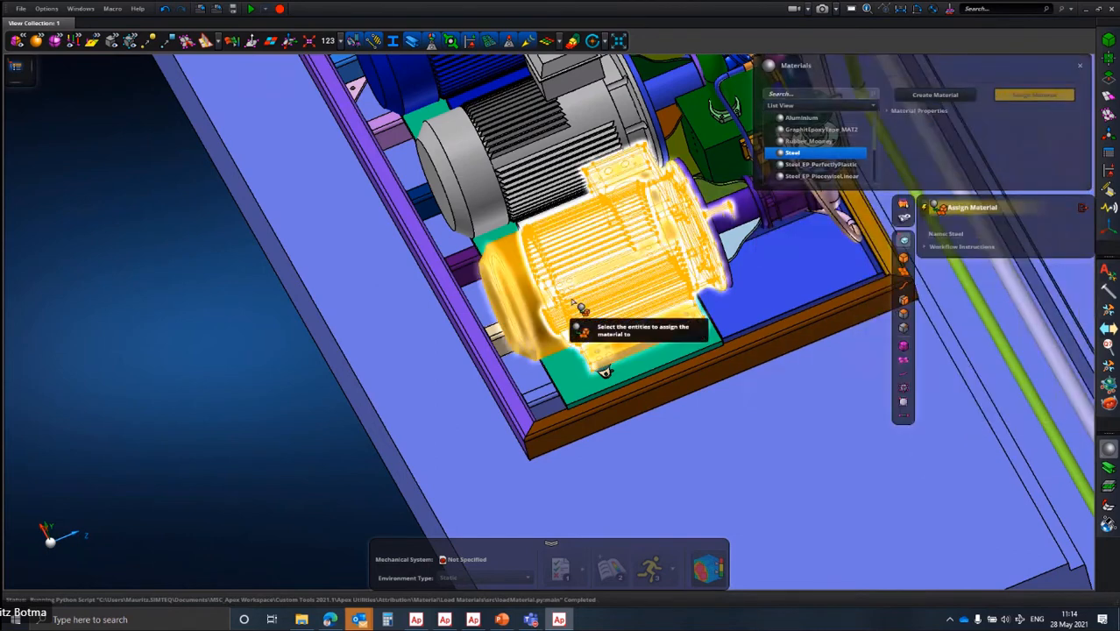
scroll(578, 304, "down", 5)
left_click_drag(421, 83, 786, 405)
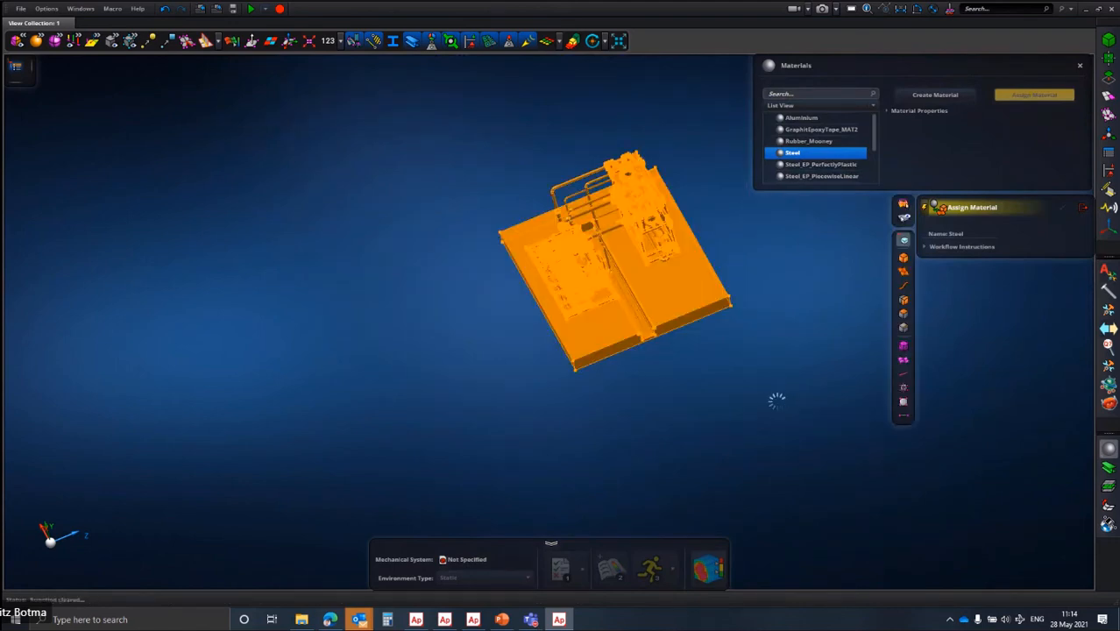
Show the model browser and locate the green motor part in its tree.
left_click(16, 65)
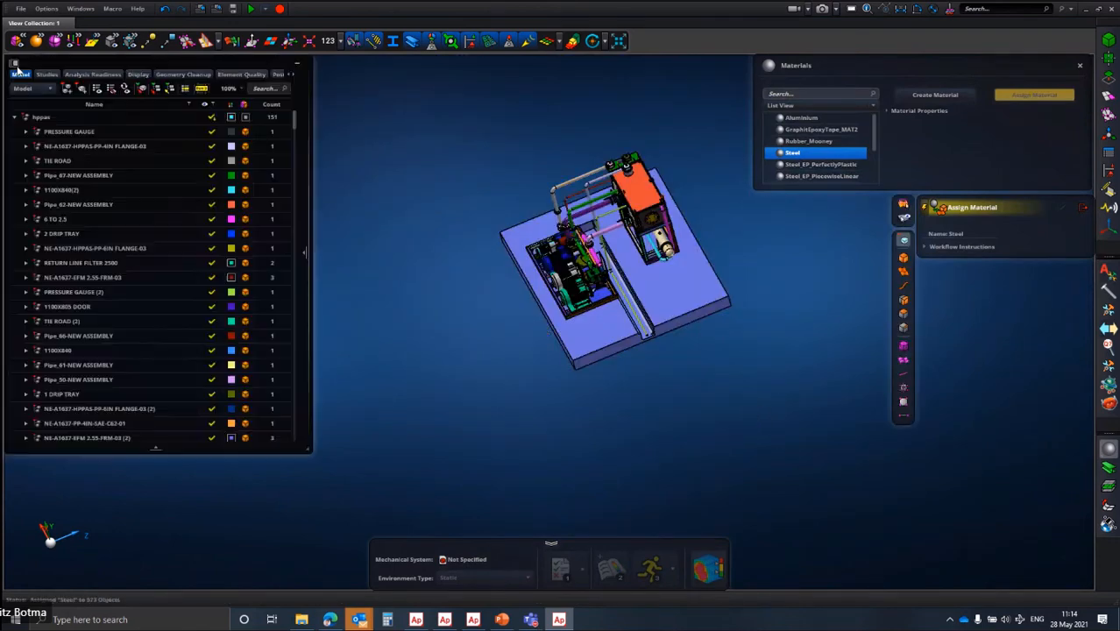
scroll(726, 241, "up", 10)
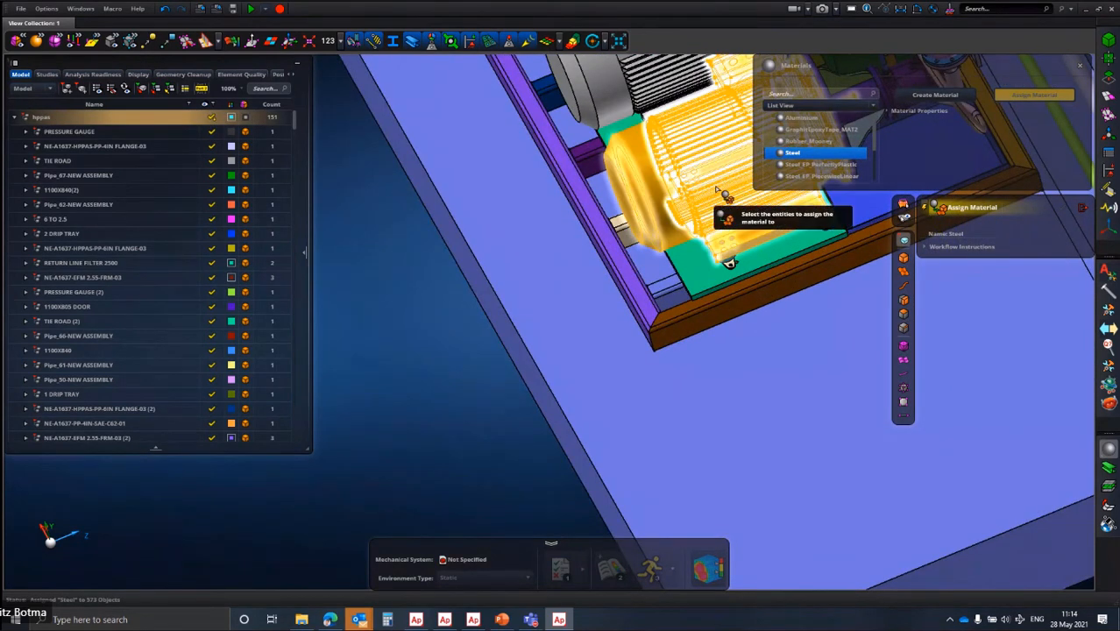
right_click(717, 190)
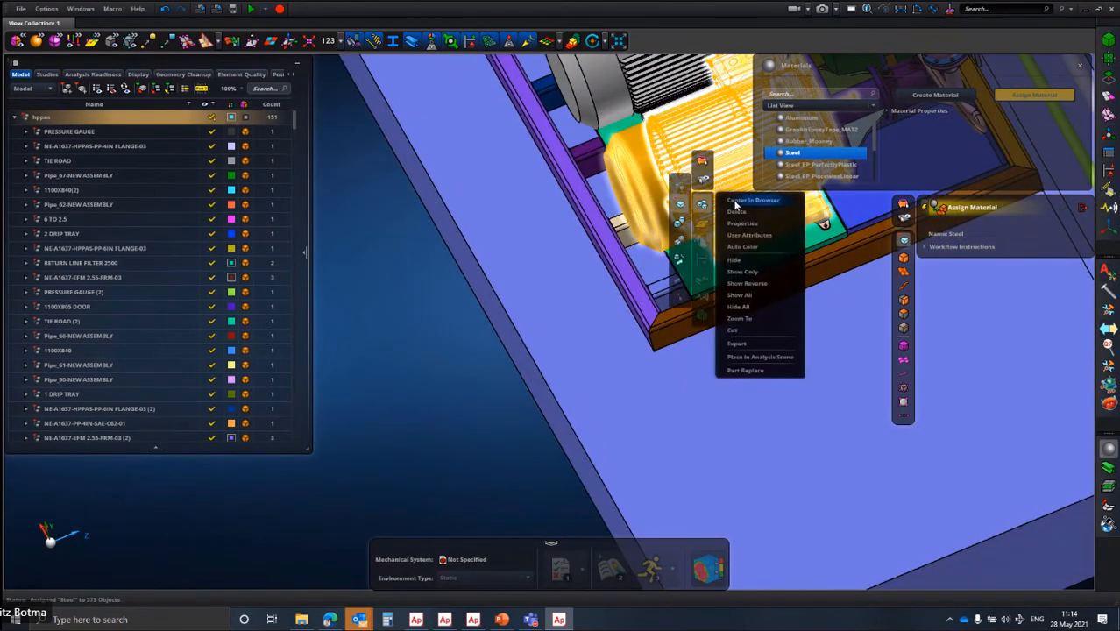
left_click(735, 203)
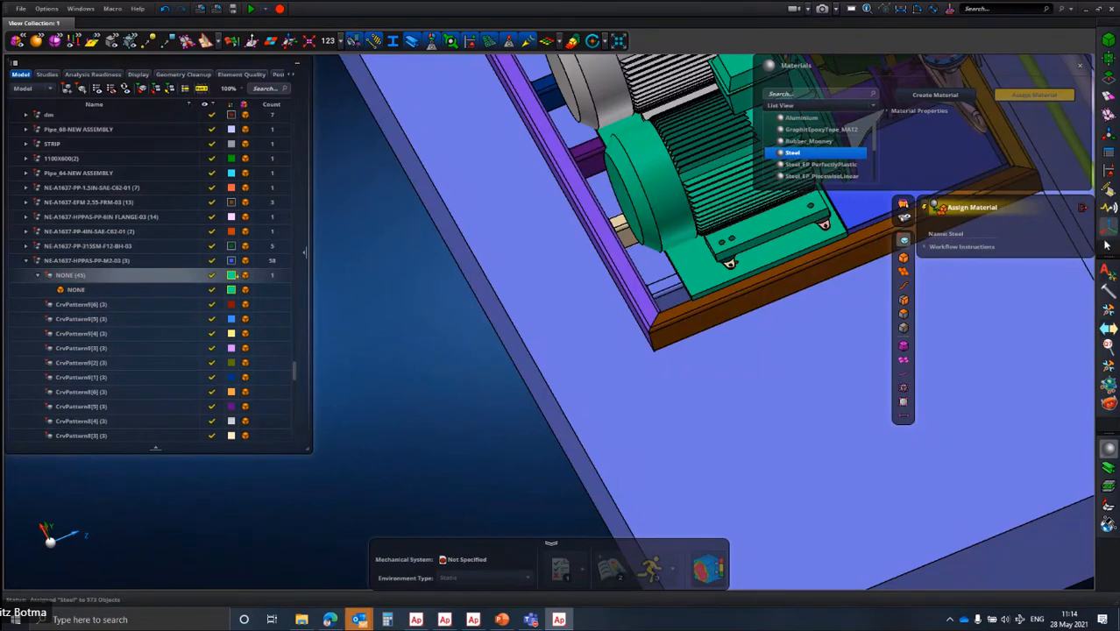
Create a point mass from the green motor solid with the Point Mass From Solid tool.
left_click(1106, 275)
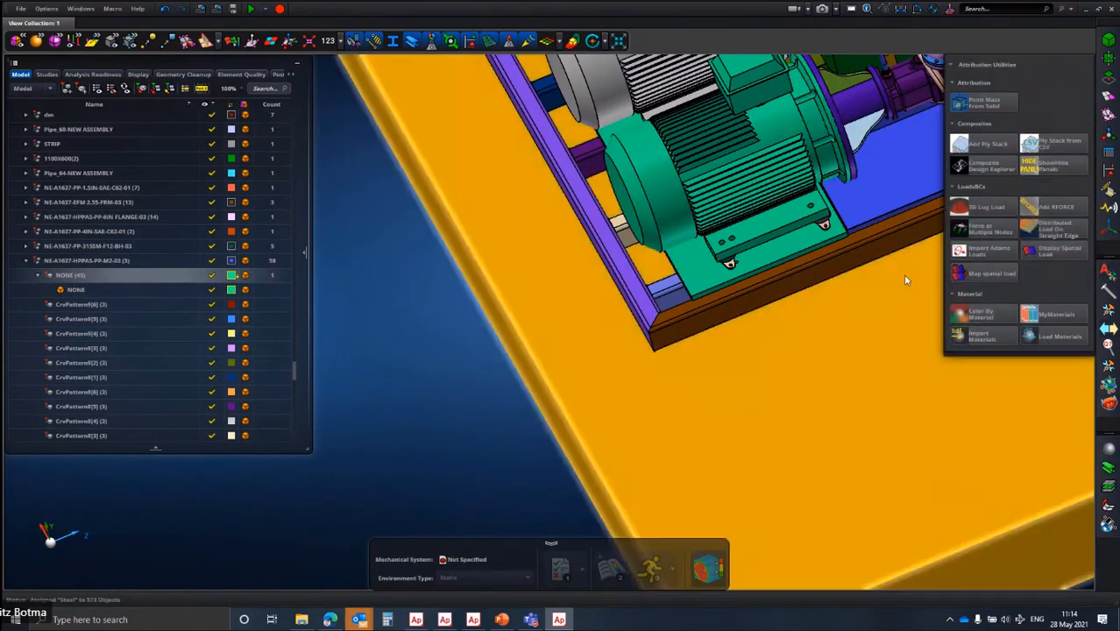
left_click(150, 290)
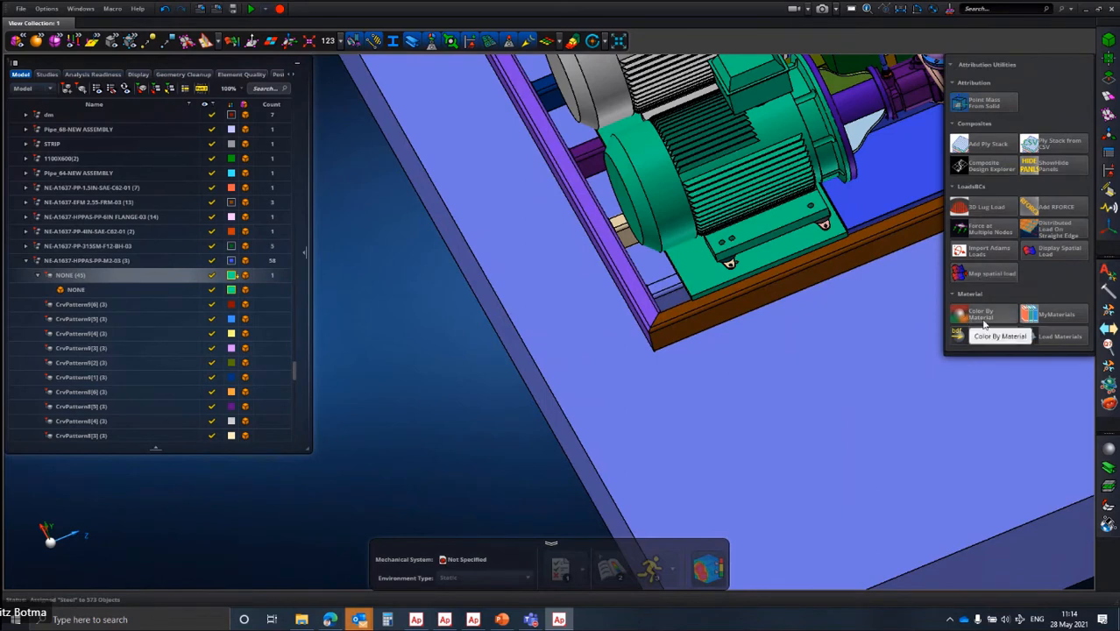
left_click(988, 105)
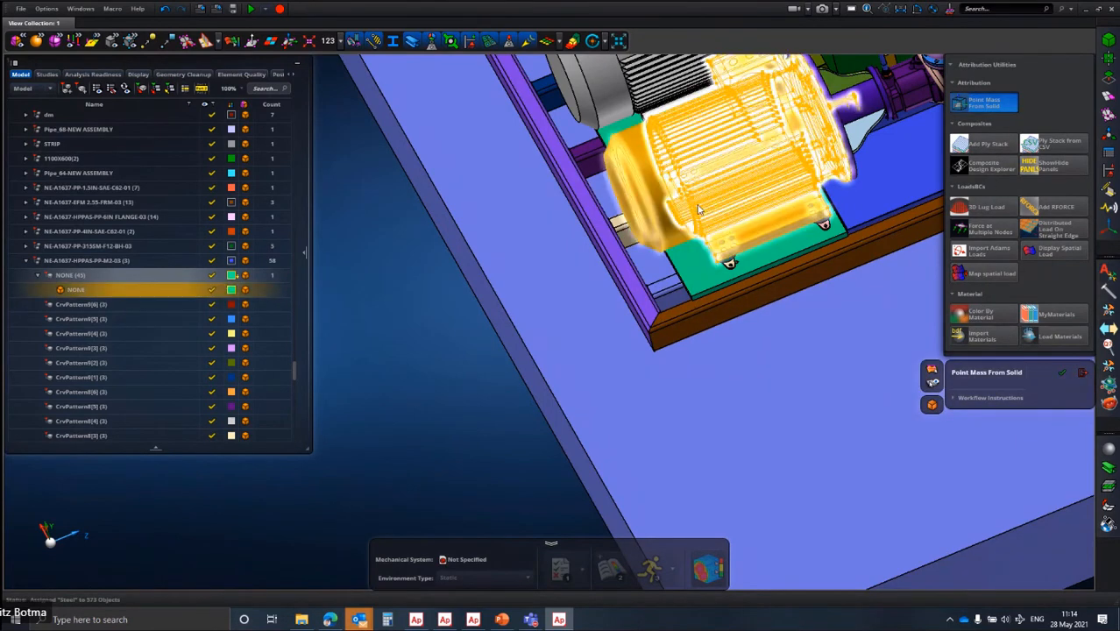
left_click(658, 188)
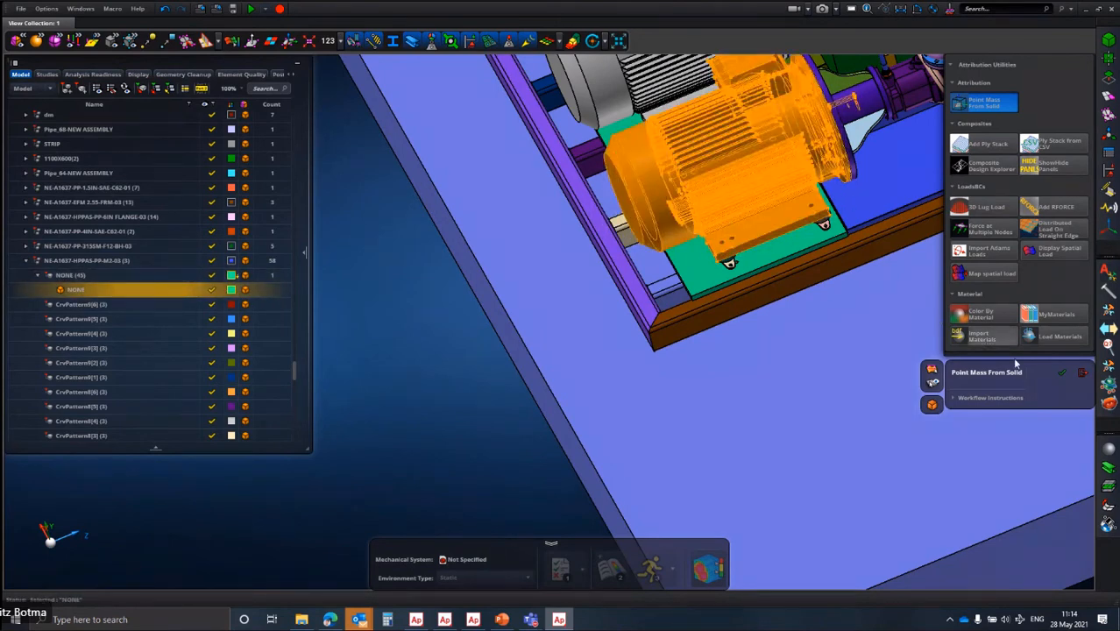
left_click(1063, 374)
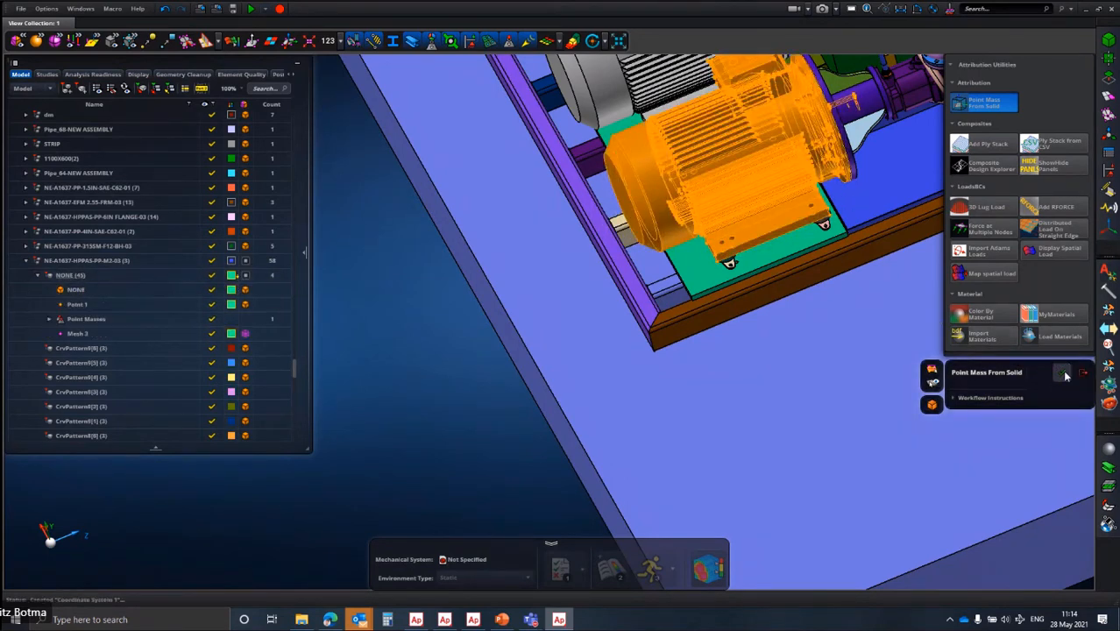
Highlight the motor's point and point mass entries in the model tree and hide the motor solid to inspect the point mass.
left_click(625, 326)
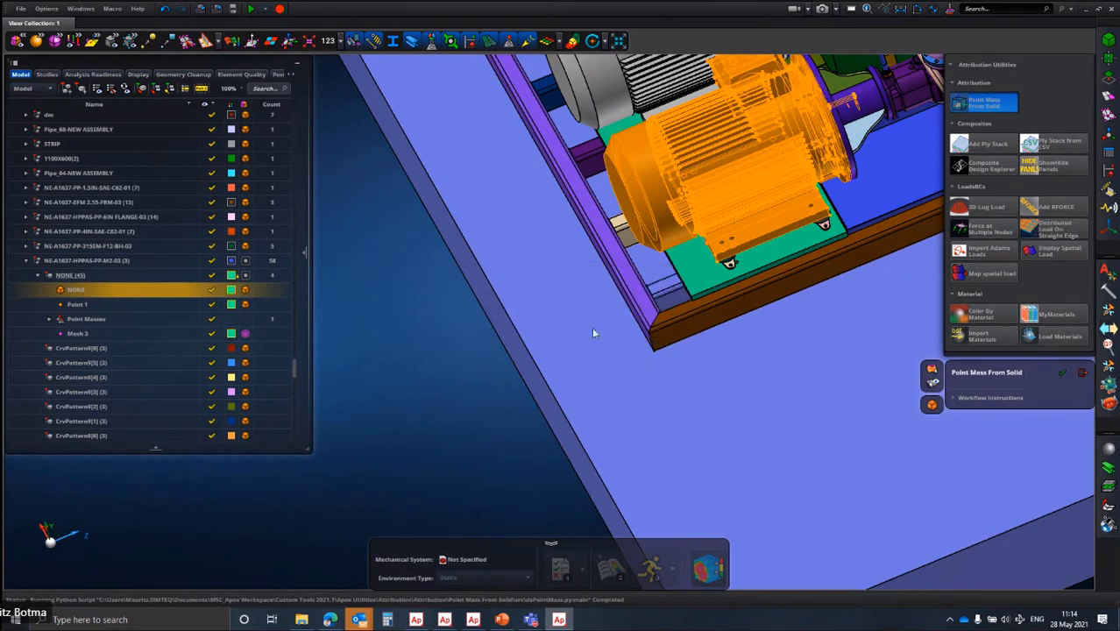
left_click(77, 305)
left_click(80, 320)
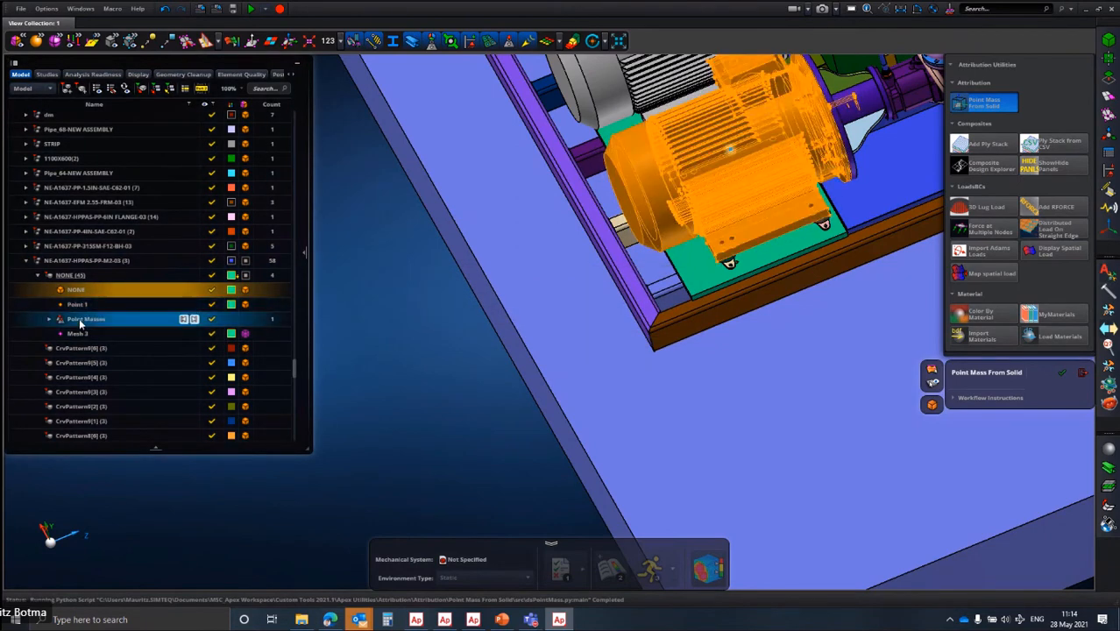
left_click(100, 289)
left_click(211, 290)
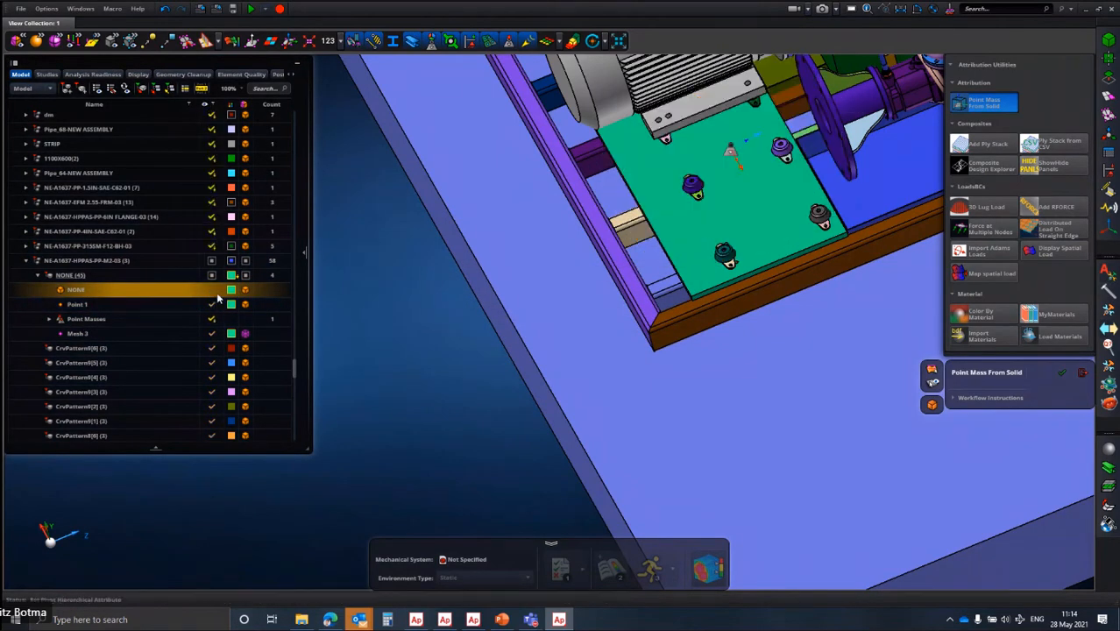
scroll(640, 147, "up", 3)
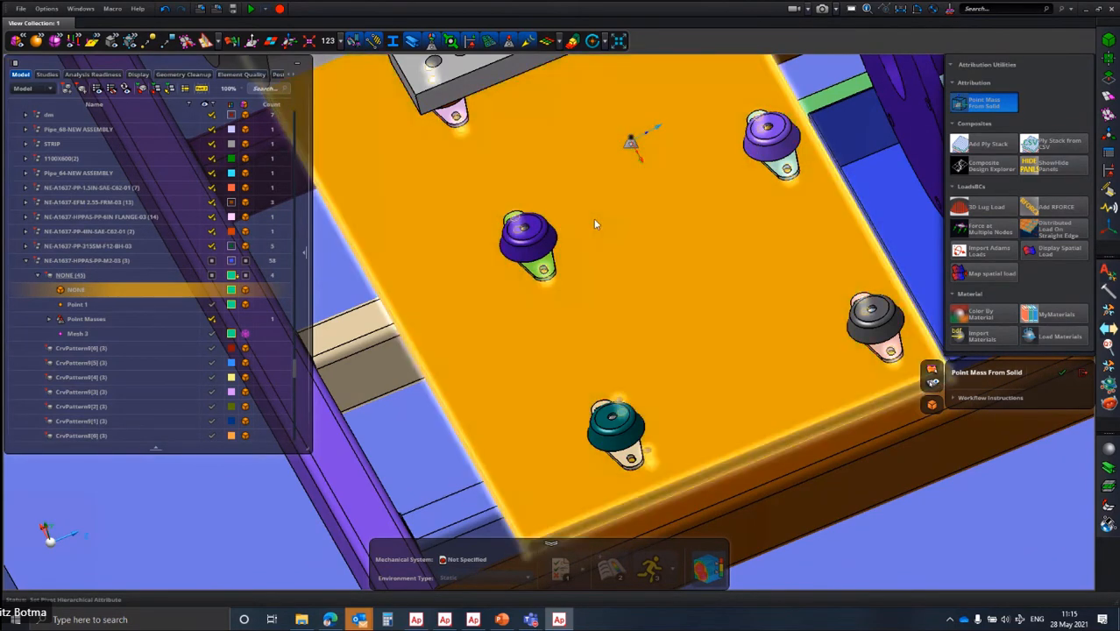
scroll(791, 208, "down", 10)
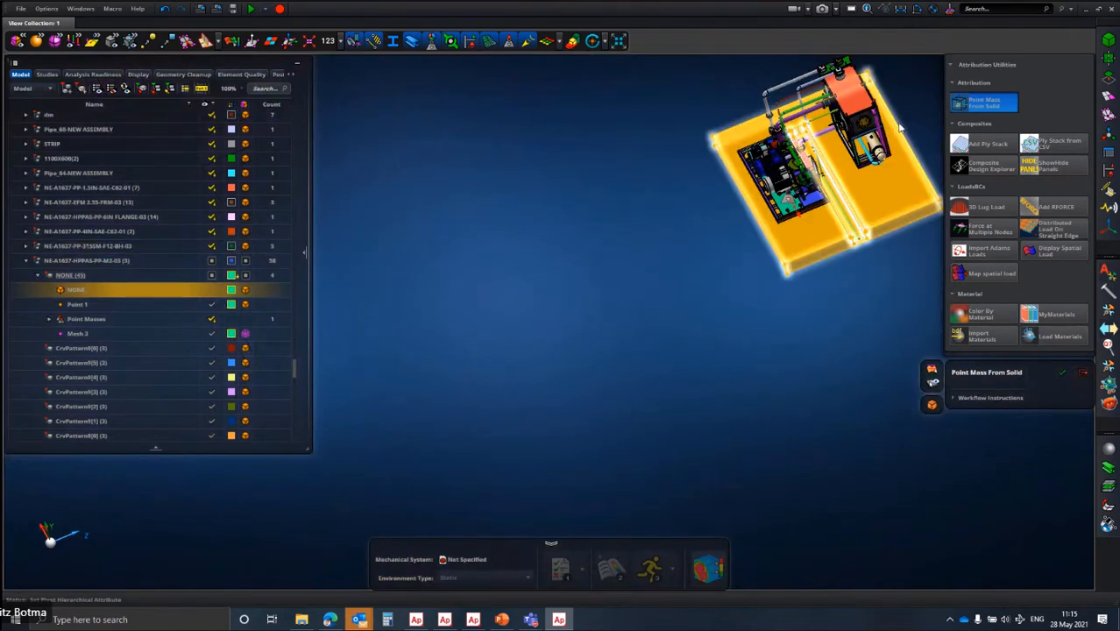
middle_click_drag(900, 124, 917, 98)
scroll(918, 106, "up", 3)
scroll(869, 177, "up", 5)
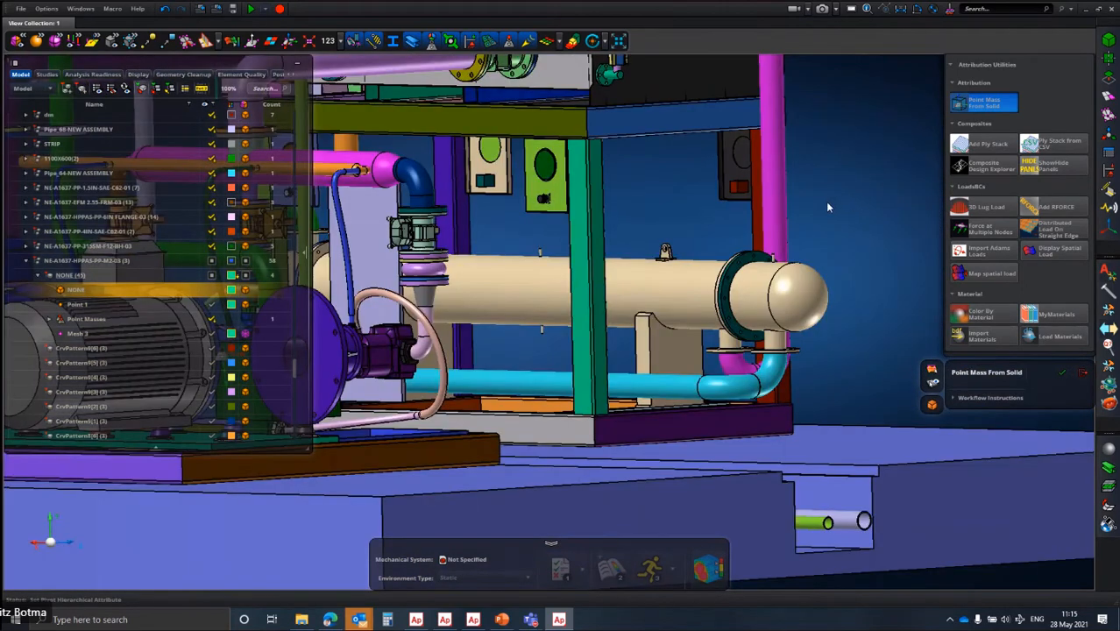
Start the 3D Lug Load tool and examine the lug hole on top of the cream pressure vessel as its target.
scroll(617, 215, "up", 5)
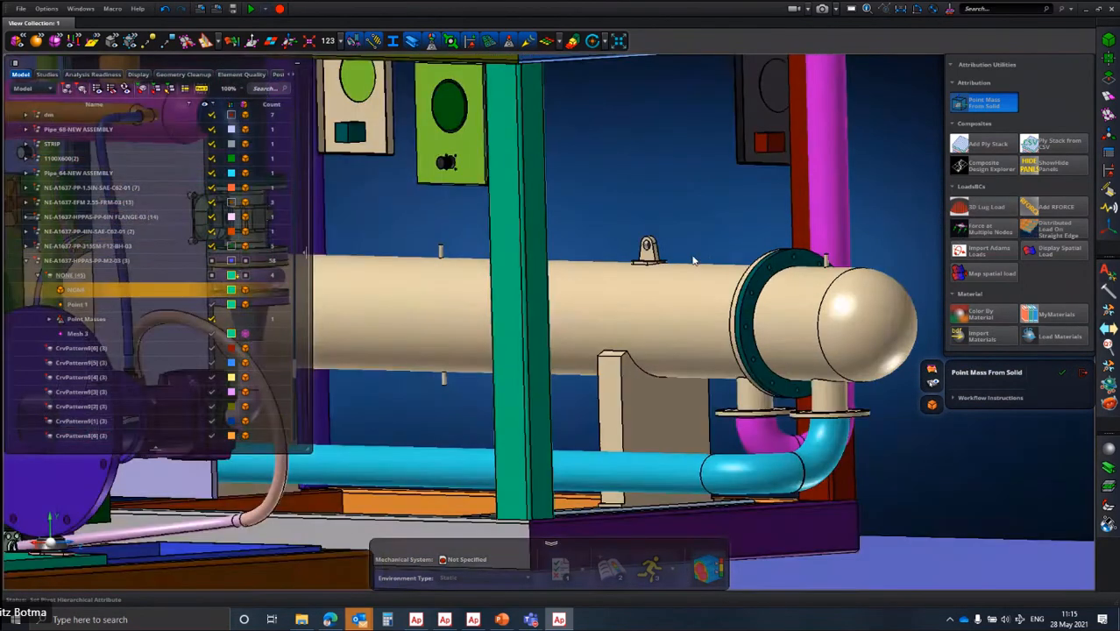
scroll(618, 208, "down", 5)
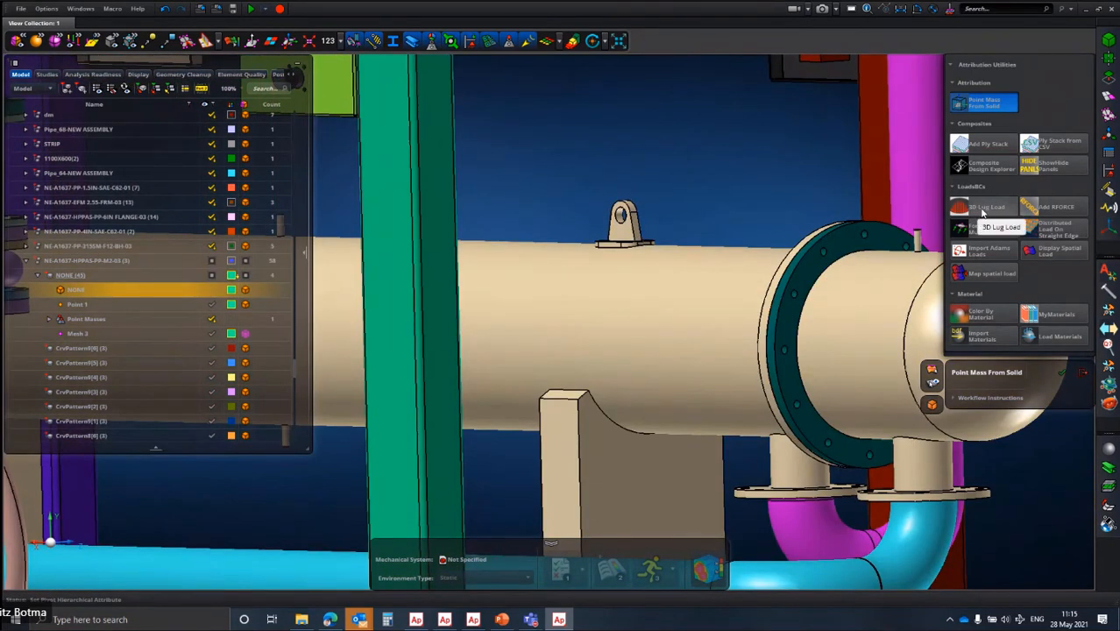
mouse_move(993, 213)
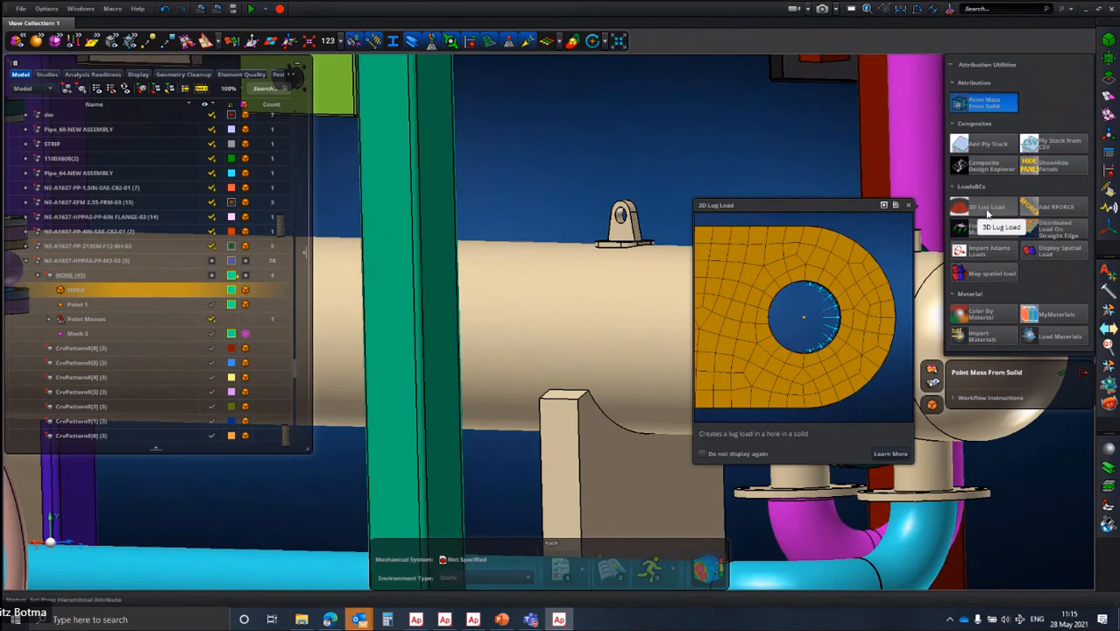
left_click(985, 209)
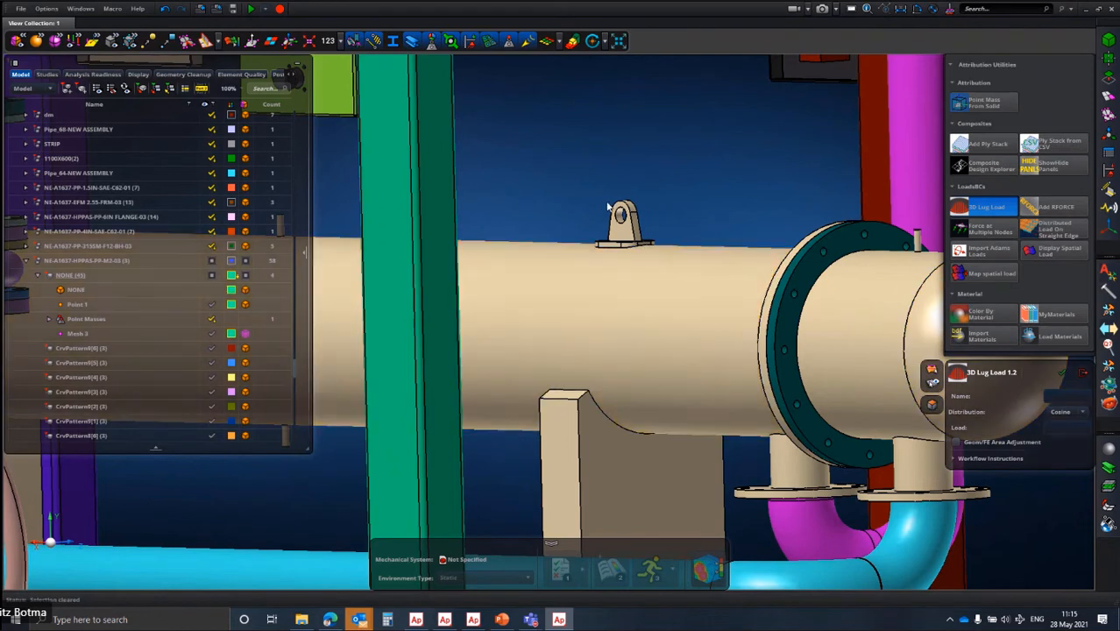
scroll(607, 207, "up", 5)
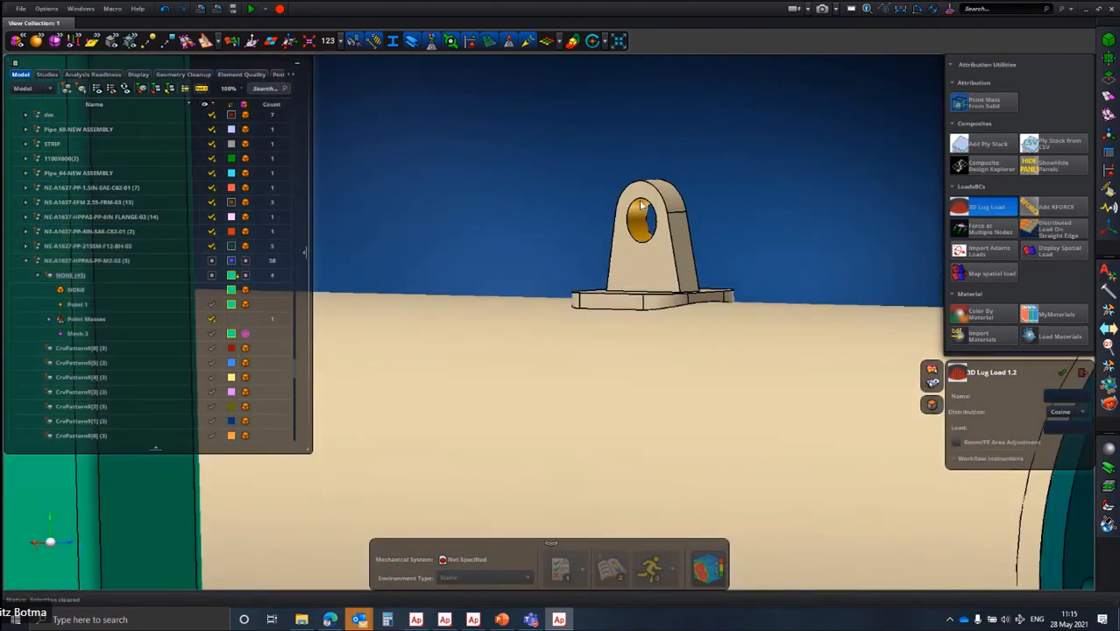
scroll(706, 217, "down", 2)
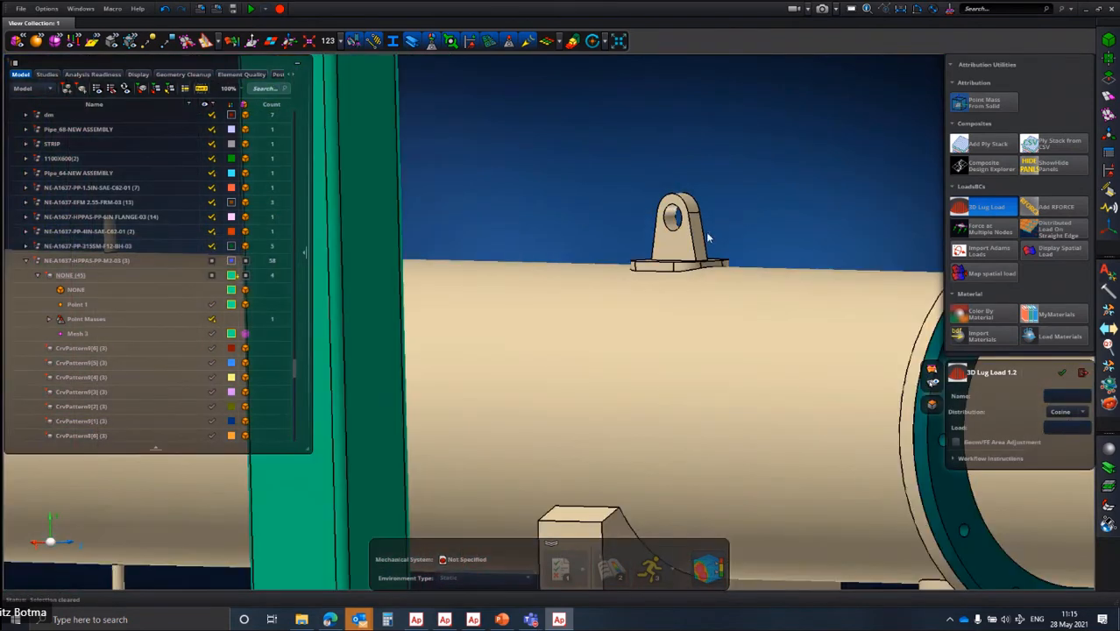
scroll(708, 237, "down", 5)
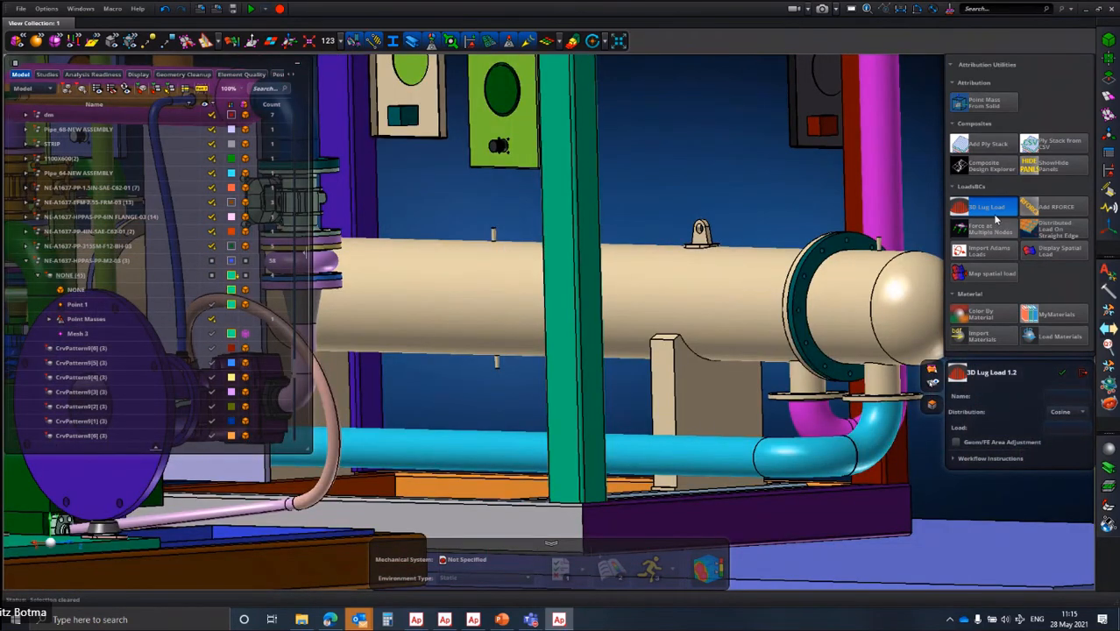
Read the descriptions of the Composite Design Explorer, Ply Stack from CSV and Color By Material tools.
mouse_move(1003, 214)
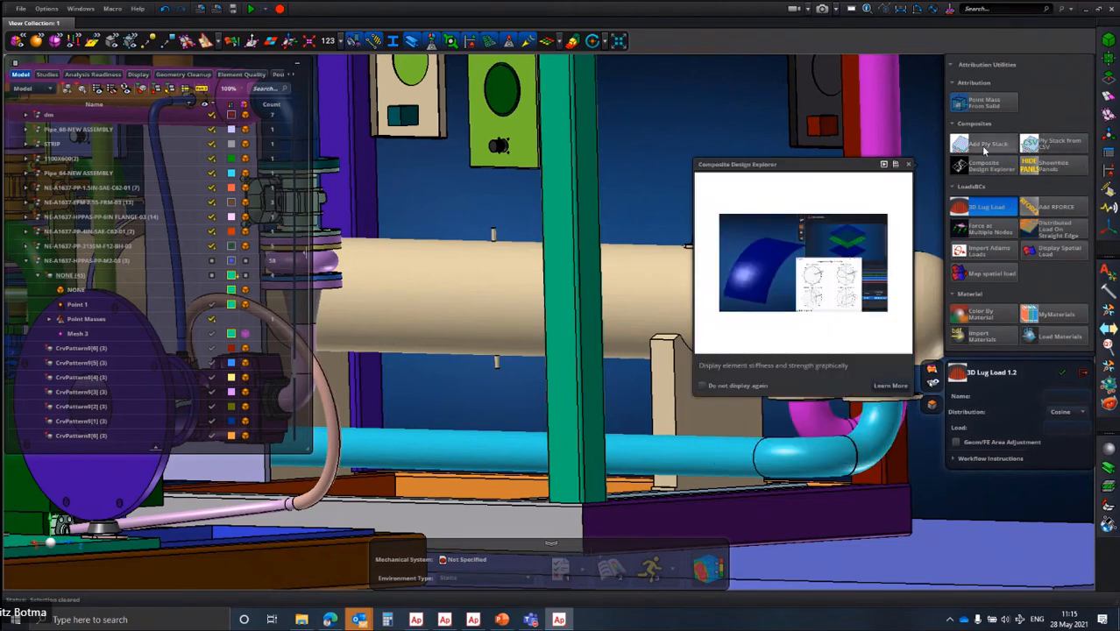
mouse_move(1054, 138)
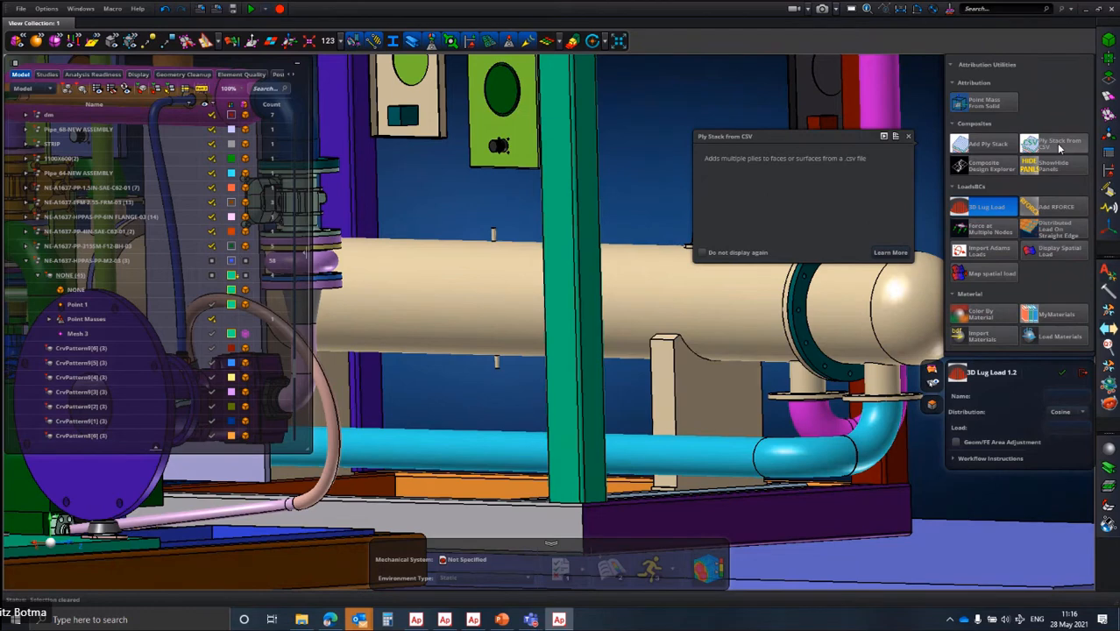
left_click(969, 321)
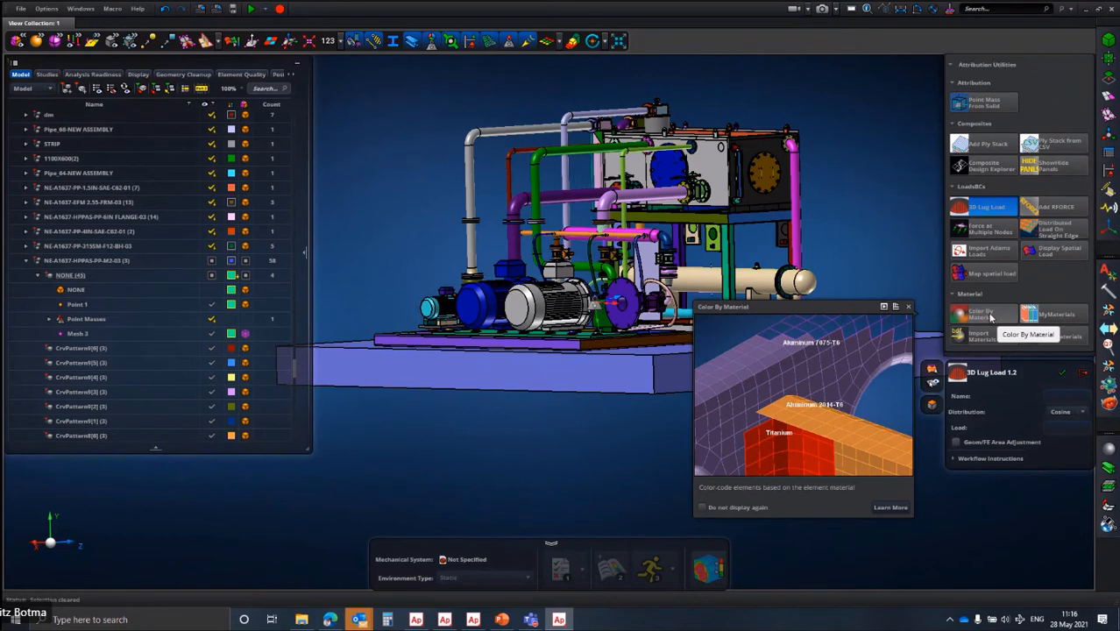
left_click(24, 90)
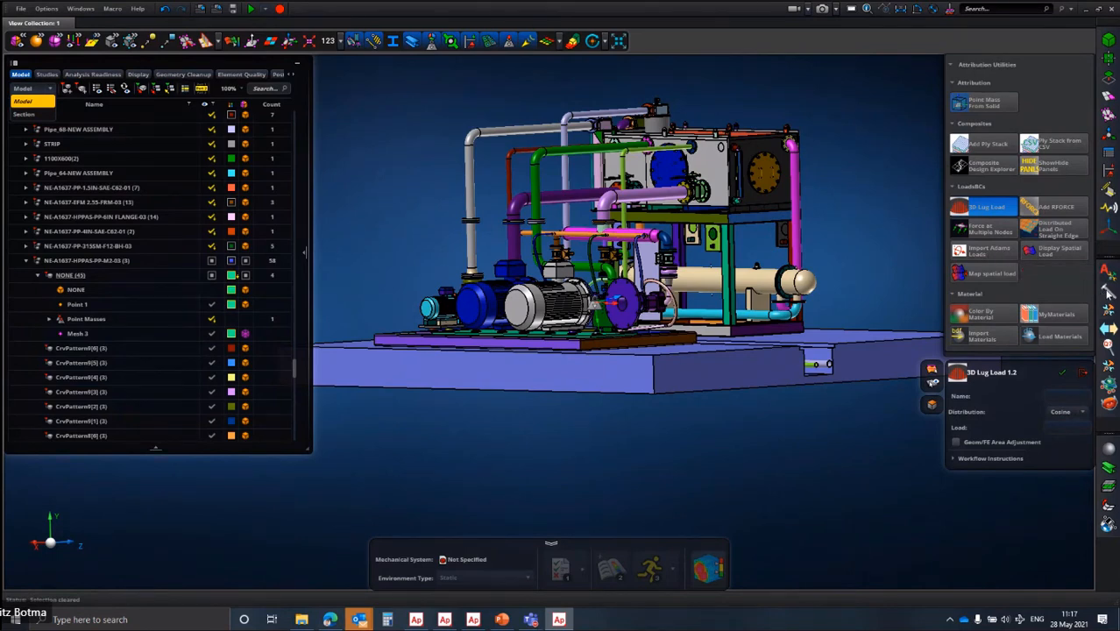
Bring up the Fastener Tools, locate the bolted side manhole cover in the model tree and show only its Mirror1 part.
left_click(1108, 294)
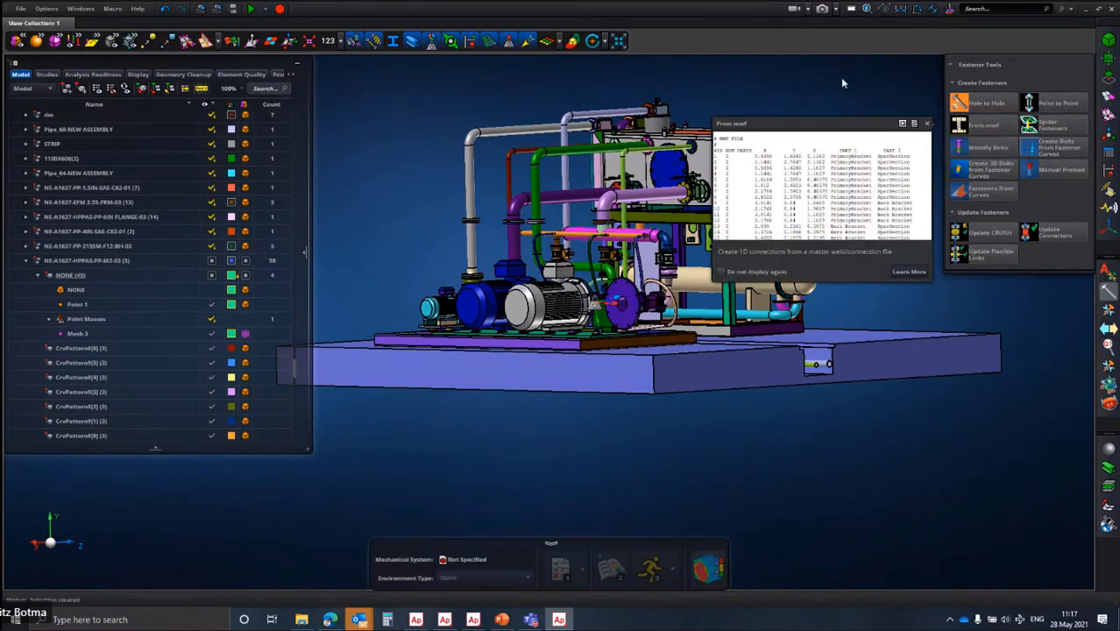
scroll(811, 96, "up", 3)
scroll(784, 156, "up", 10)
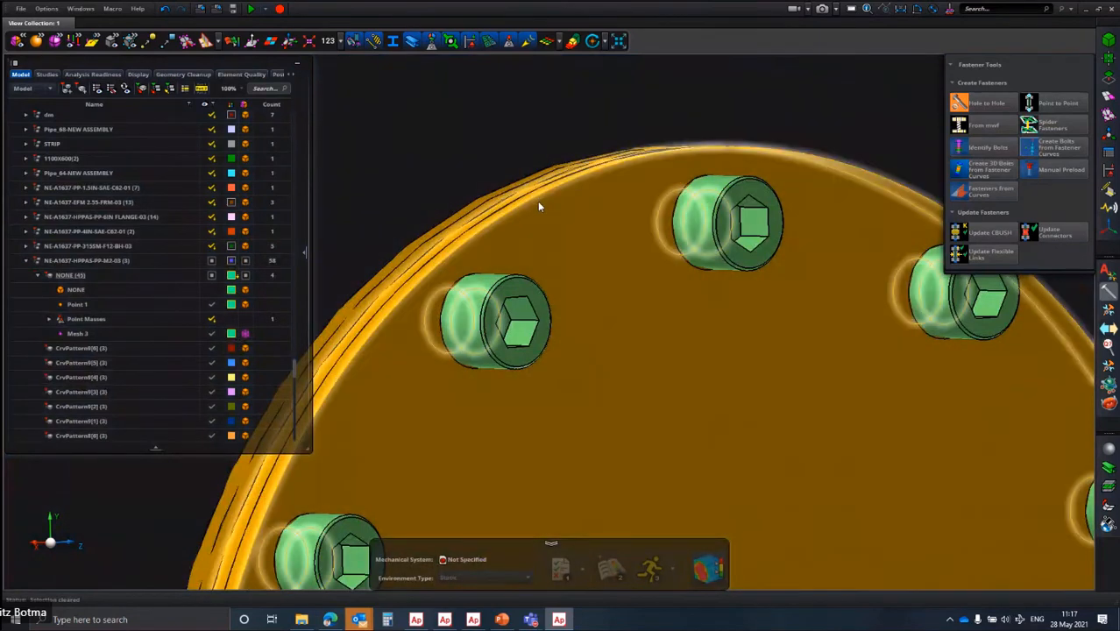
scroll(543, 206, "up", 5)
right_click(544, 211)
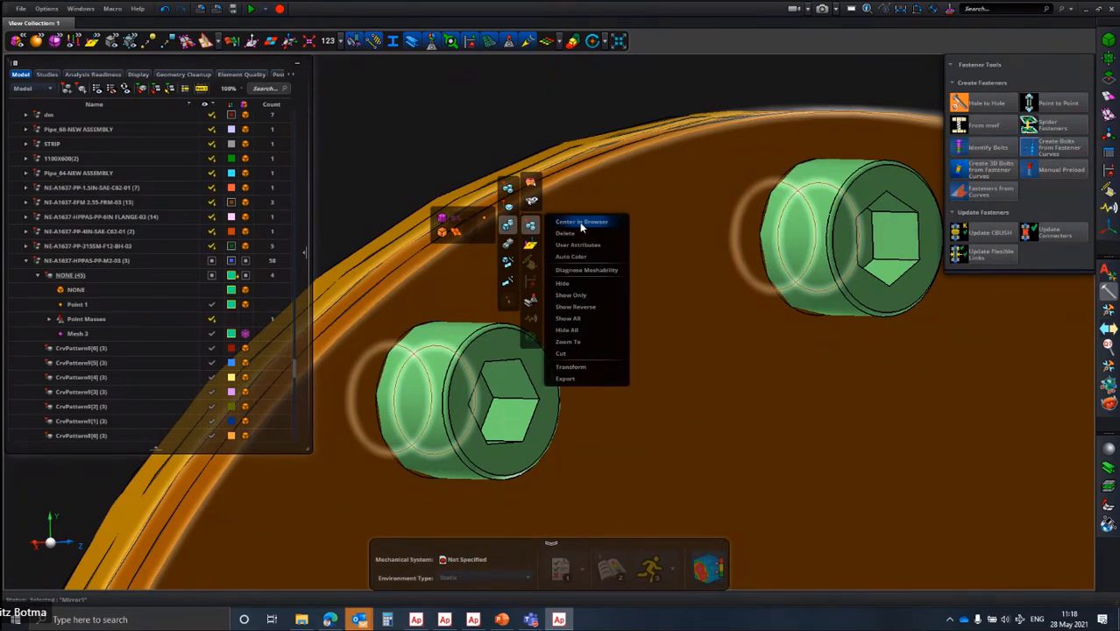
left_click(579, 221)
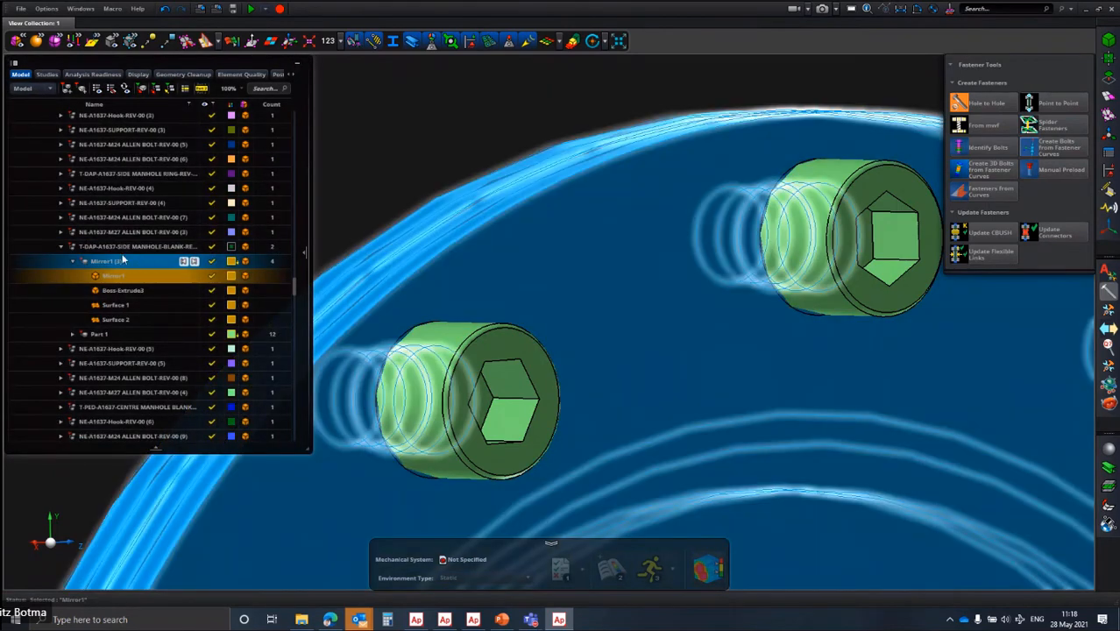
right_click(122, 262)
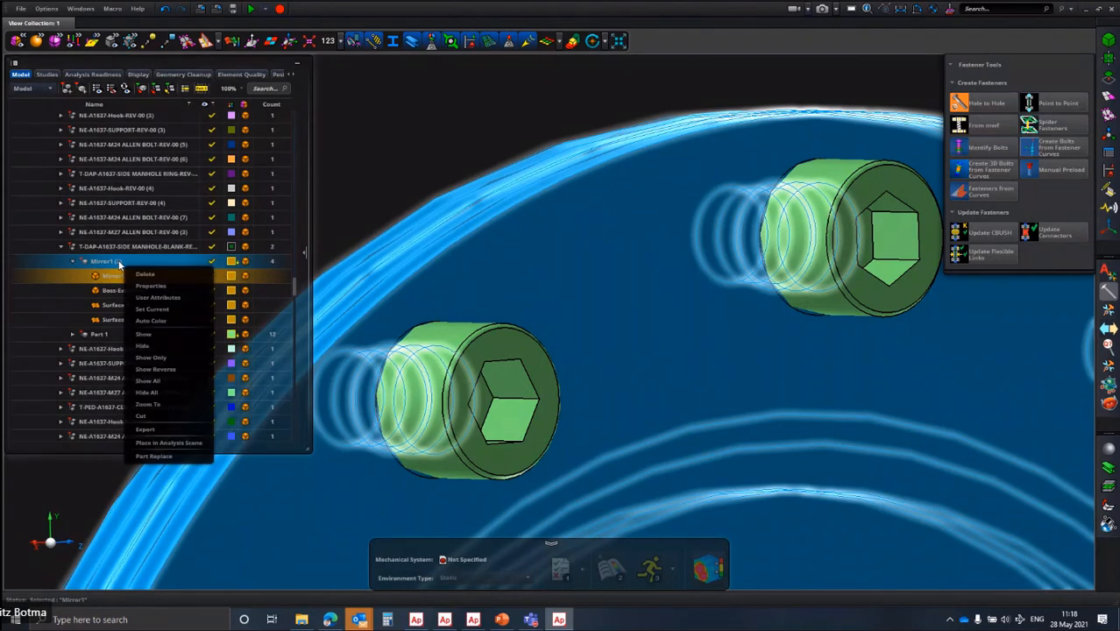
left_click(153, 369)
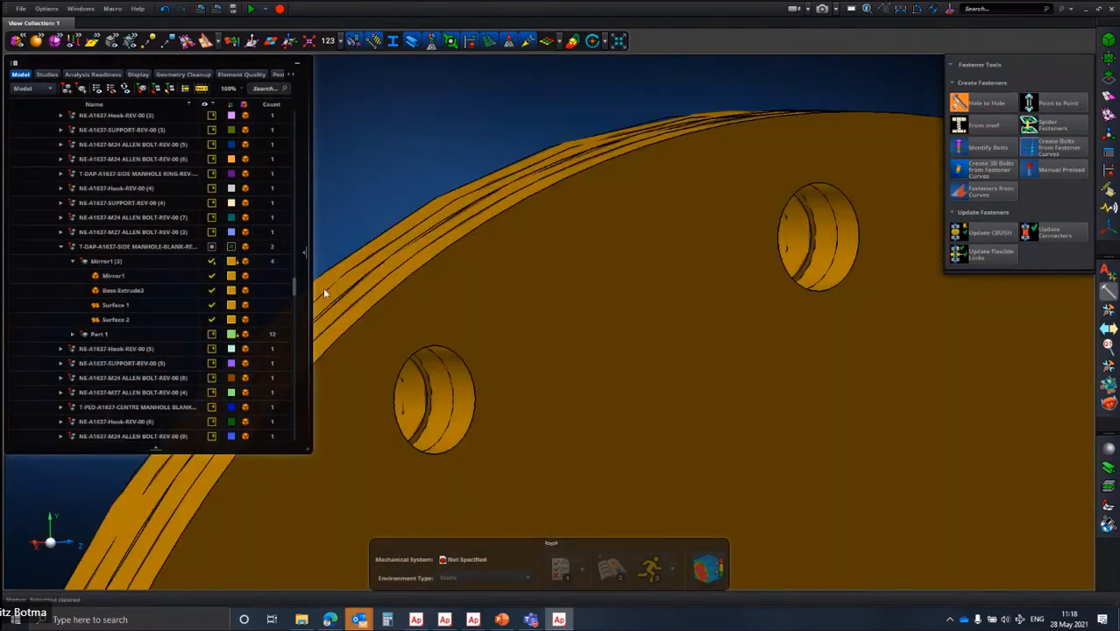
Hide Surface 1 and Surface 2 of the Mirror1 part, leaving only the cover's solids shown.
scroll(585, 207, "down", 10)
scroll(552, 229, "up", 6)
scroll(609, 285, "up", 5)
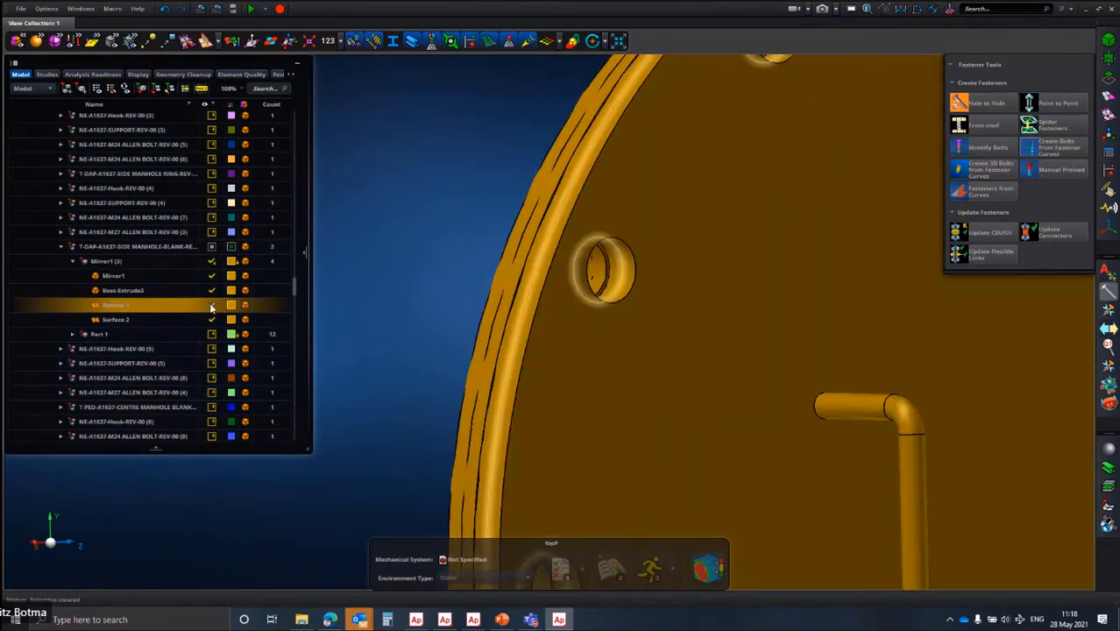
left_click(211, 306)
left_click(211, 319)
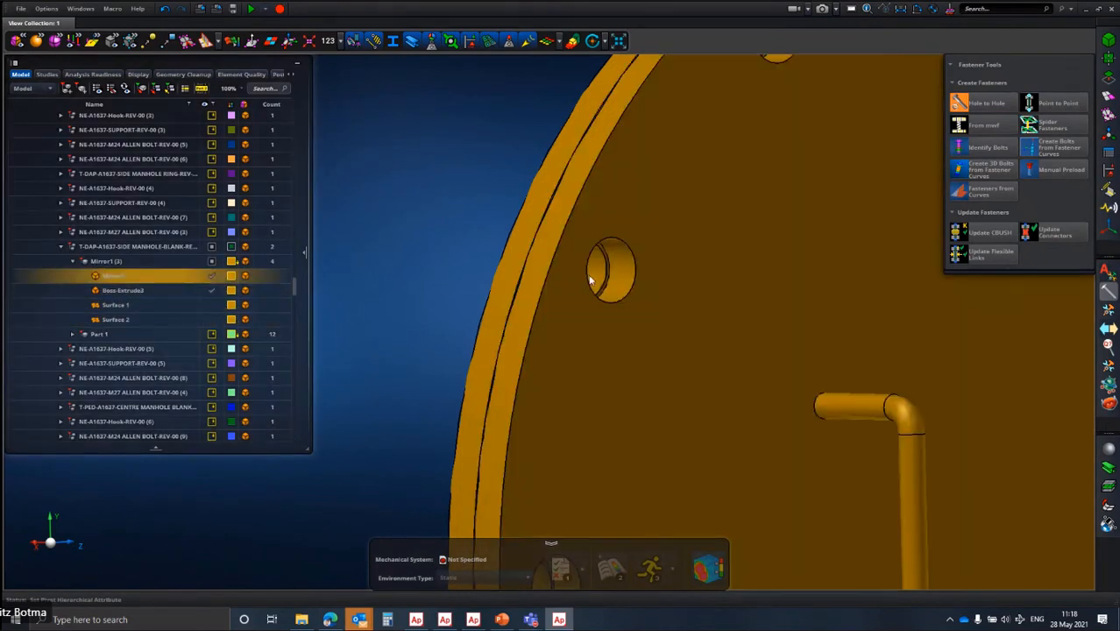
scroll(616, 260, "down", 5)
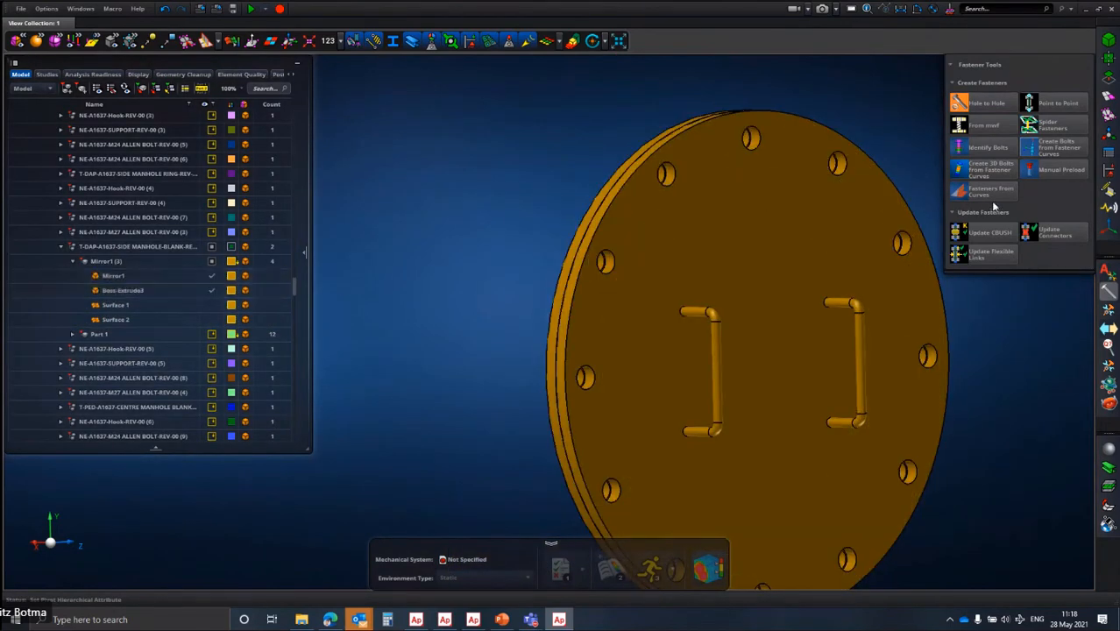
Set up a Hole to Hole connection named Bolts with a max diameter of 30.
left_click(999, 103)
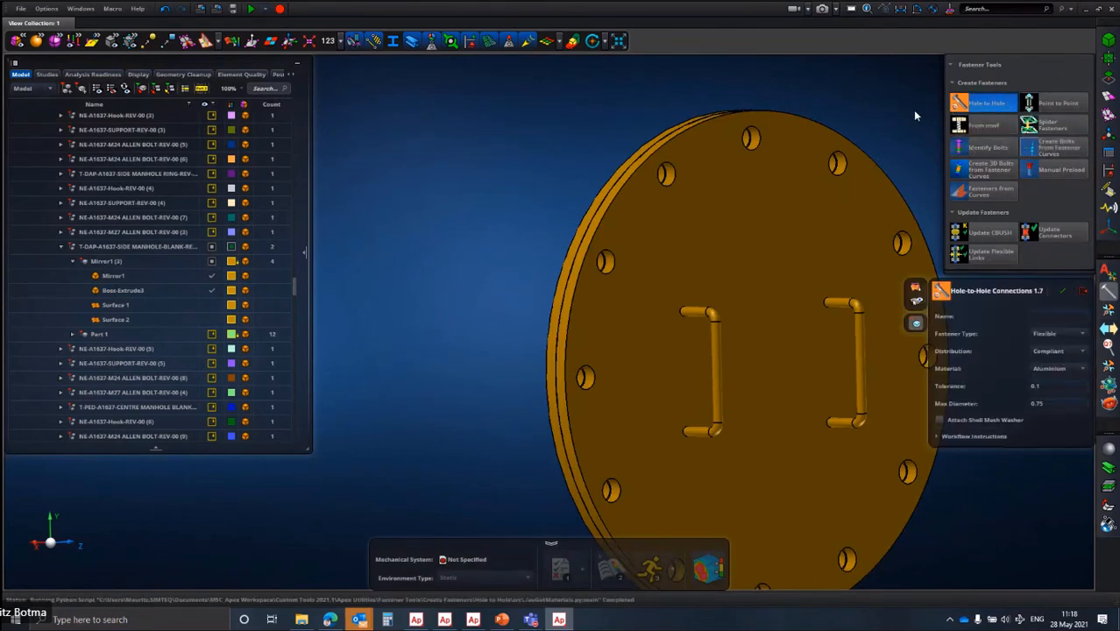
left_click(1047, 314)
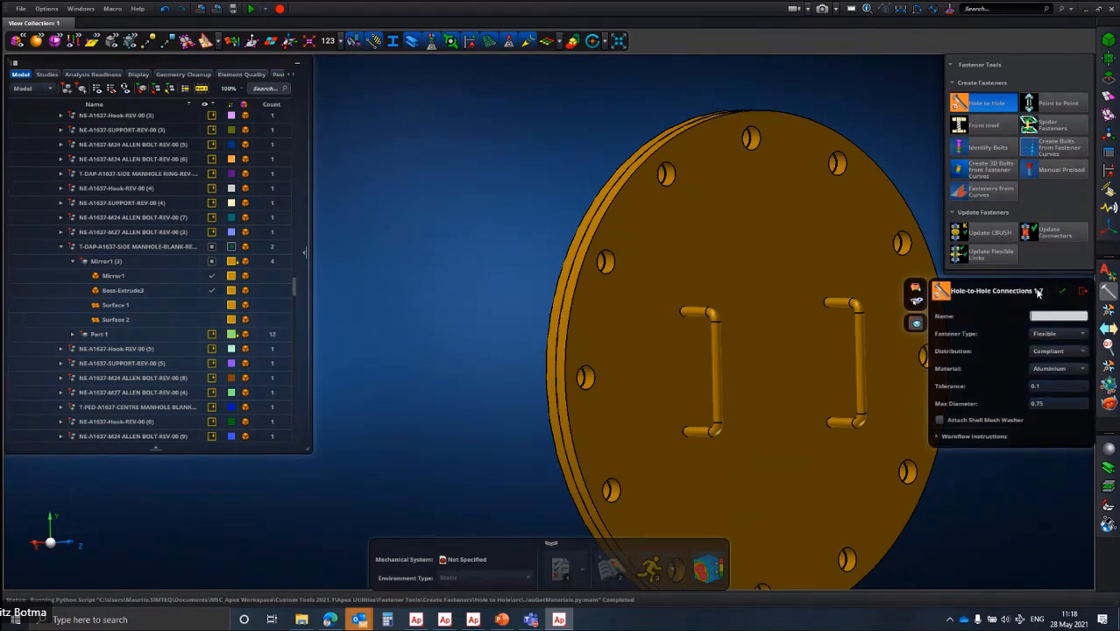
type("Bolts")
left_click(1040, 385)
double_click(1041, 403)
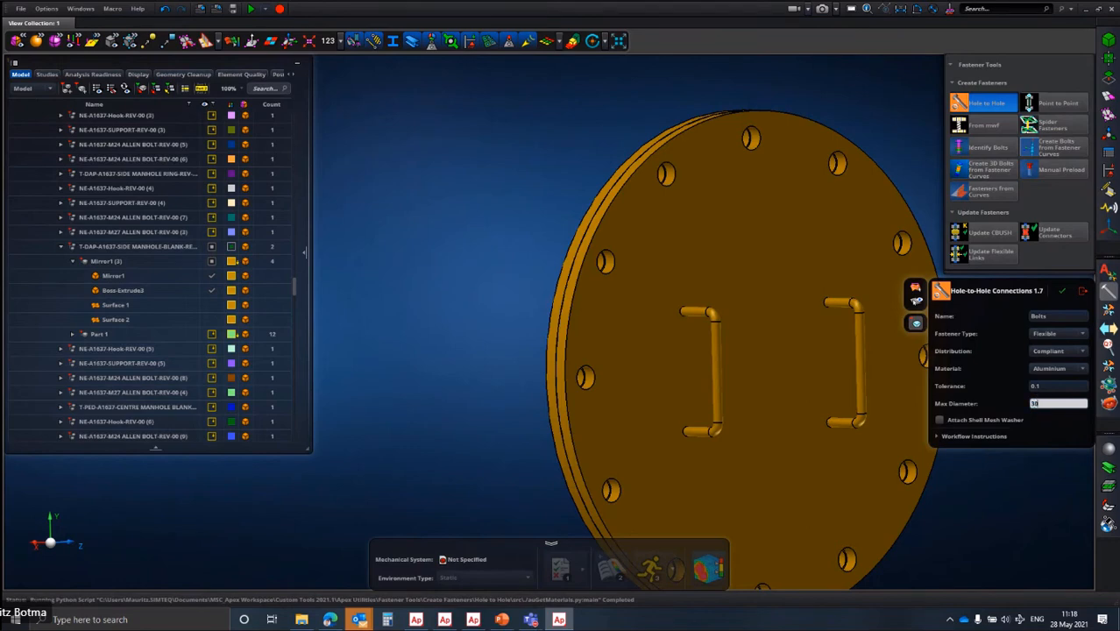
Select the manhole cover's holes and generate the Bolts hole-to-hole connections.
left_click(686, 220)
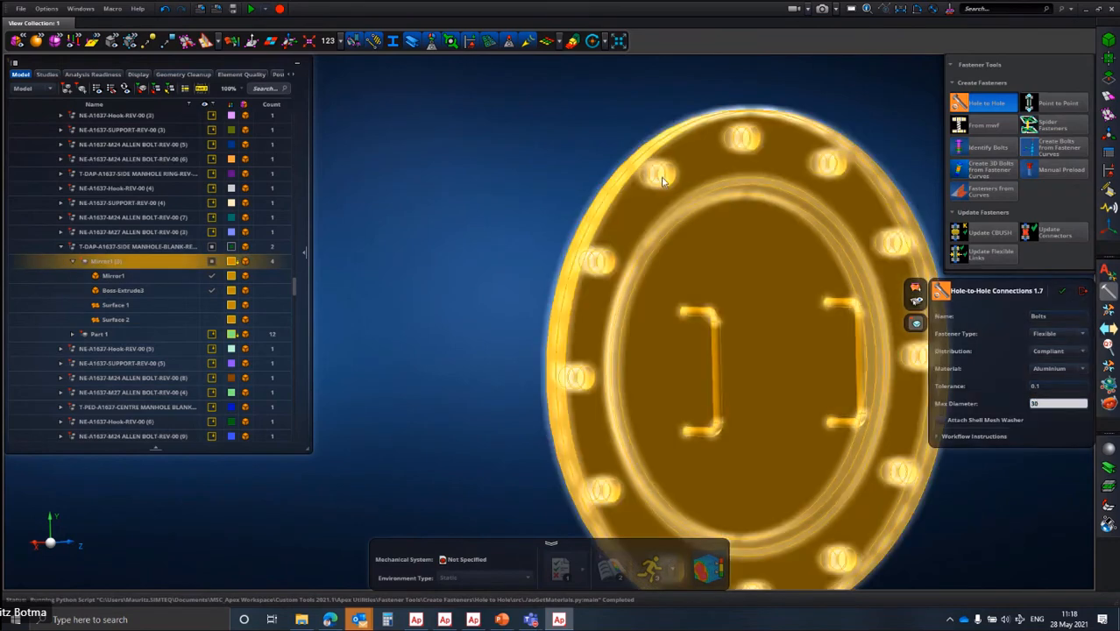
left_click(622, 117)
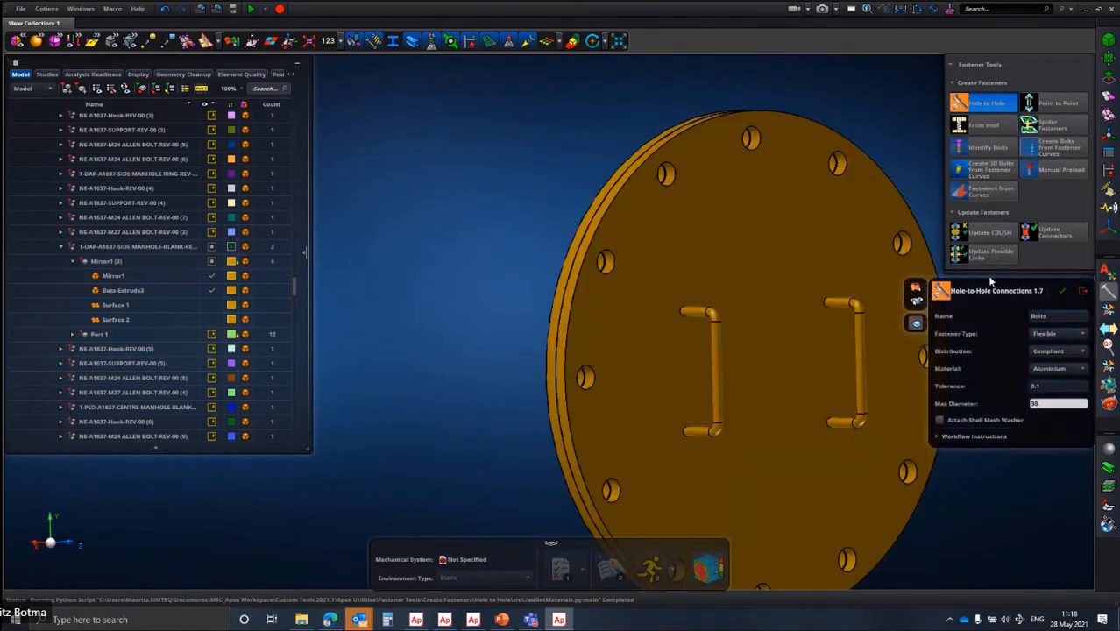
left_click(1063, 292)
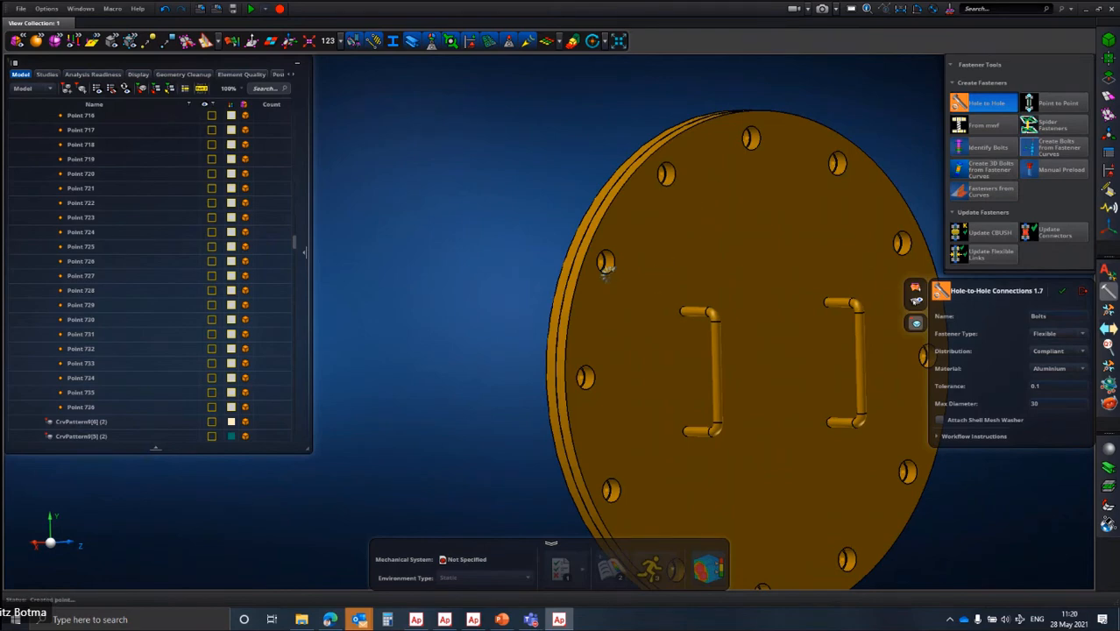
Switch to the MSC Apex session with the Glider model and start the Map spatial load tool.
left_click(415, 619)
left_click(473, 620)
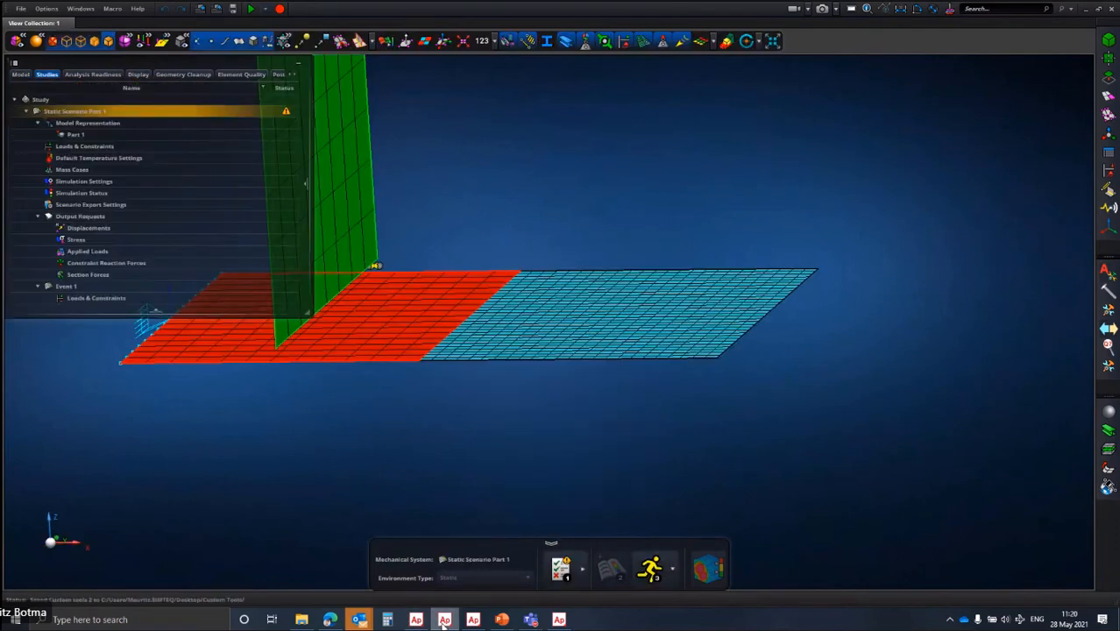
left_click(472, 619)
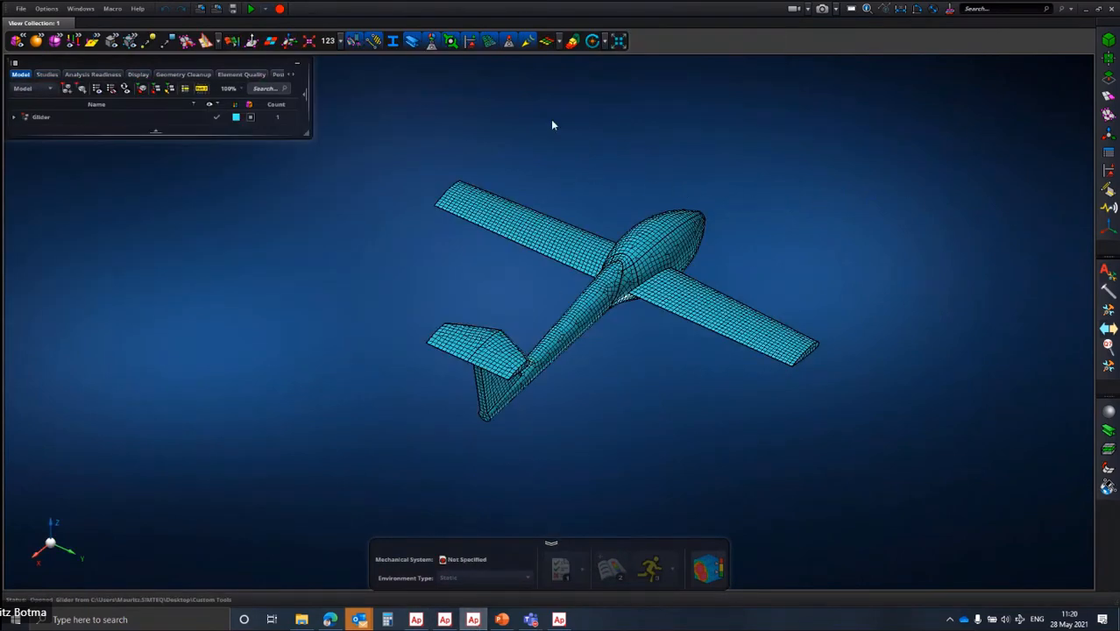
left_click(1106, 274)
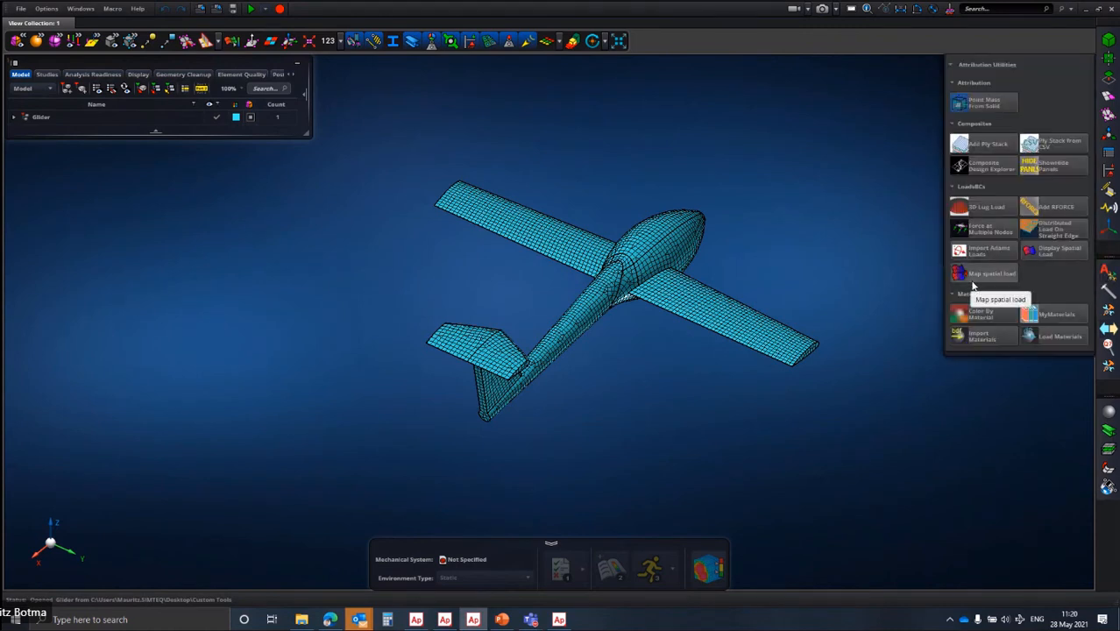
mouse_move(973, 286)
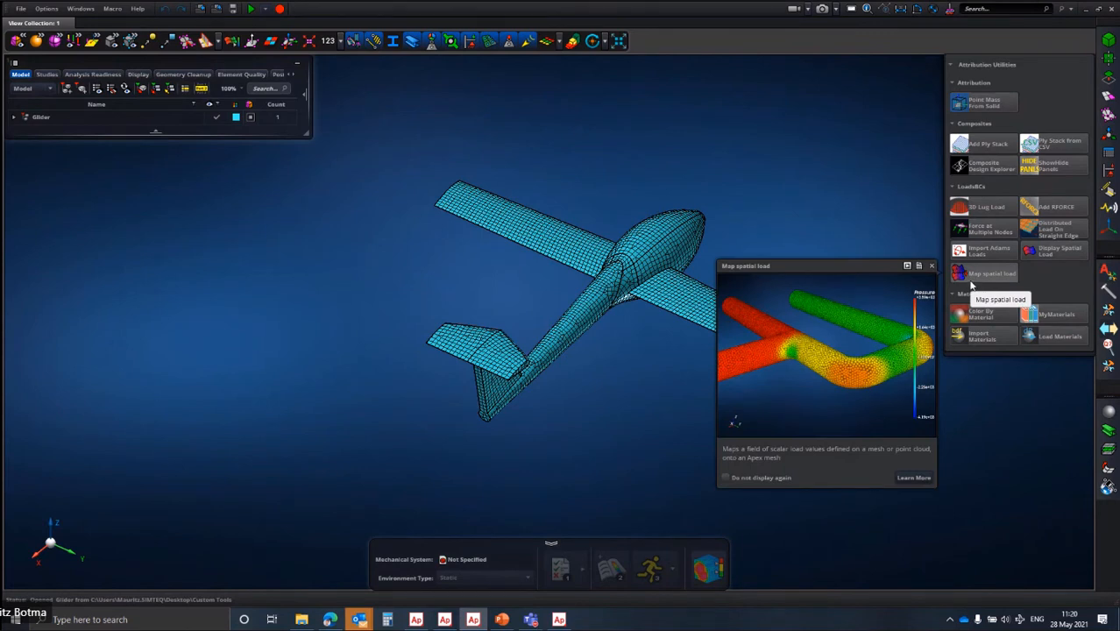
left_click(973, 275)
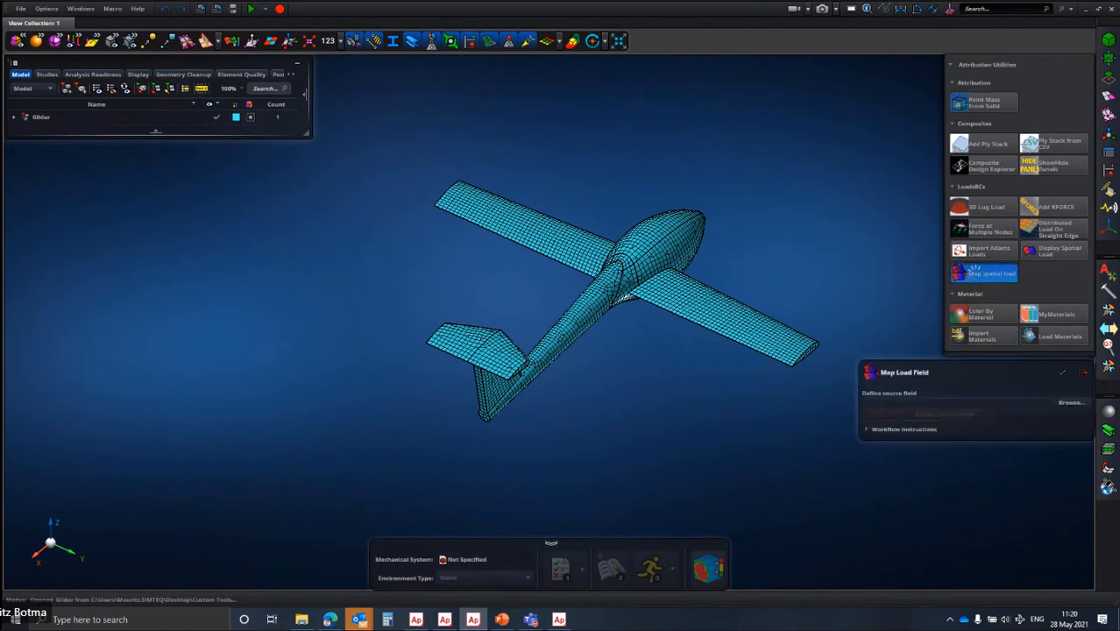
Load the Cradle XML file TestF_Surface (1).xml from the Desktop as the source field for the load mapping.
left_click(1077, 406)
left_click(1080, 570)
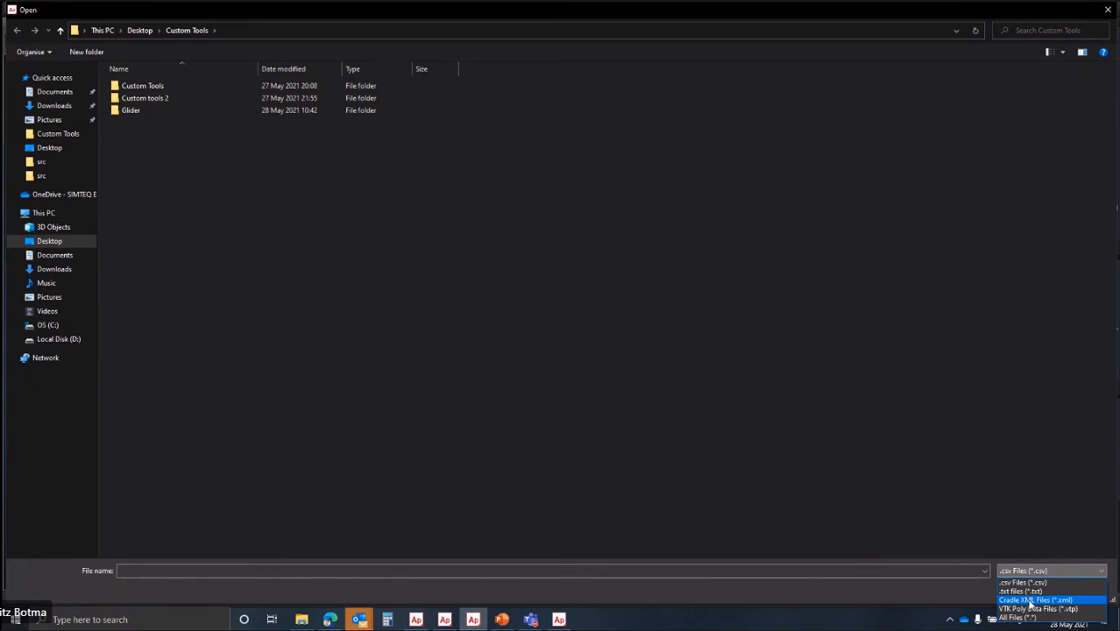
left_click(1032, 601)
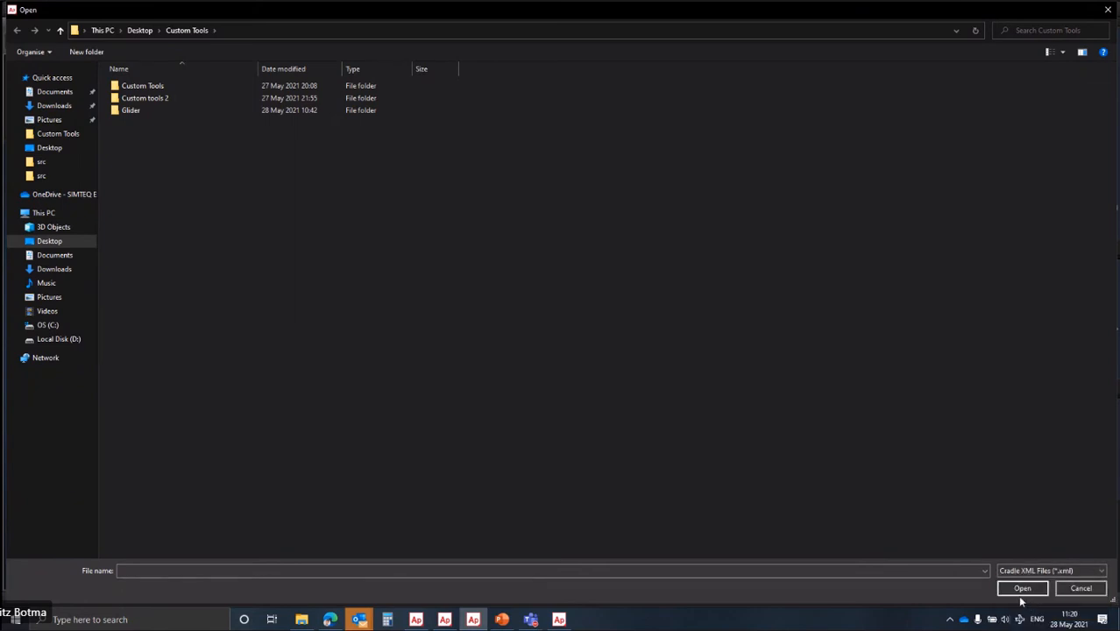
left_click(44, 148)
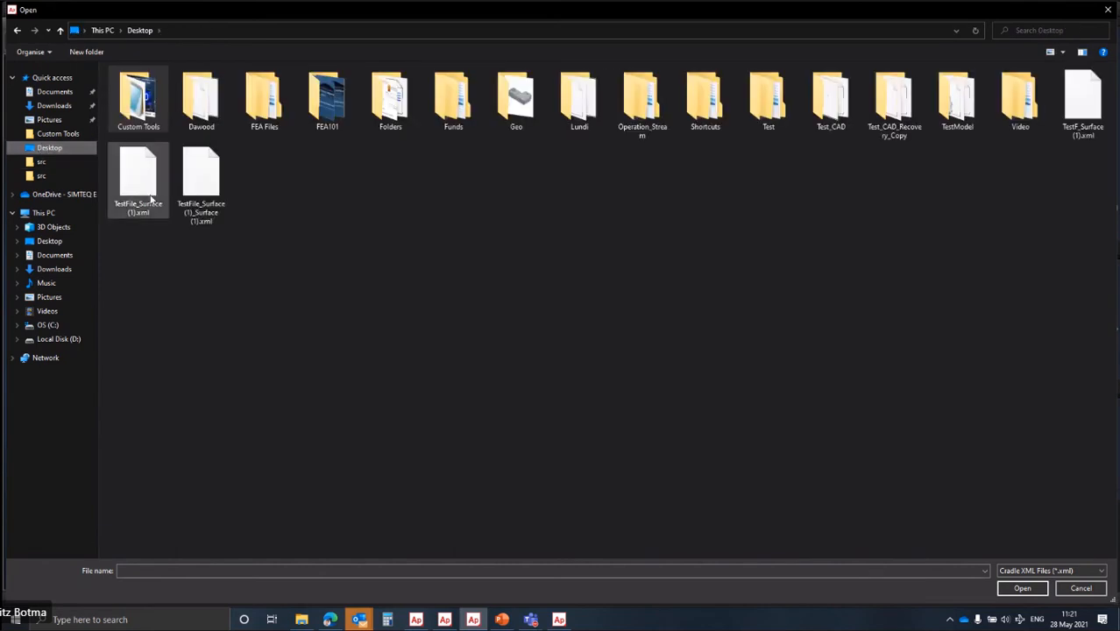
left_click(1092, 137)
left_click(1035, 585)
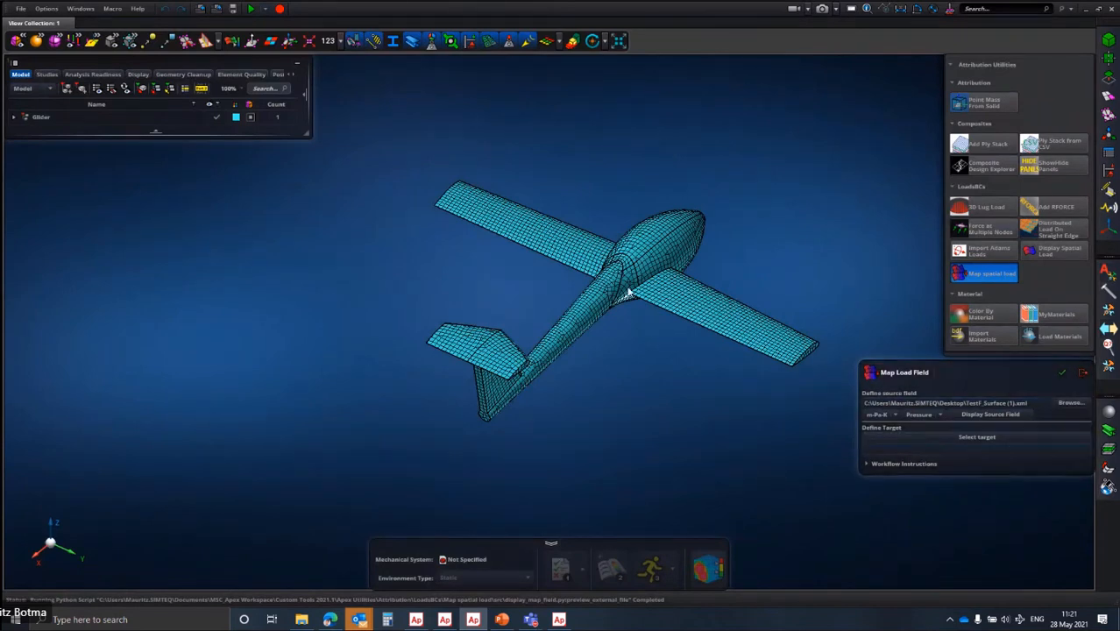
Select the glider's Mesh 1 as the mapping target and create the mapped pressure load with the name Load.
left_click(973, 437)
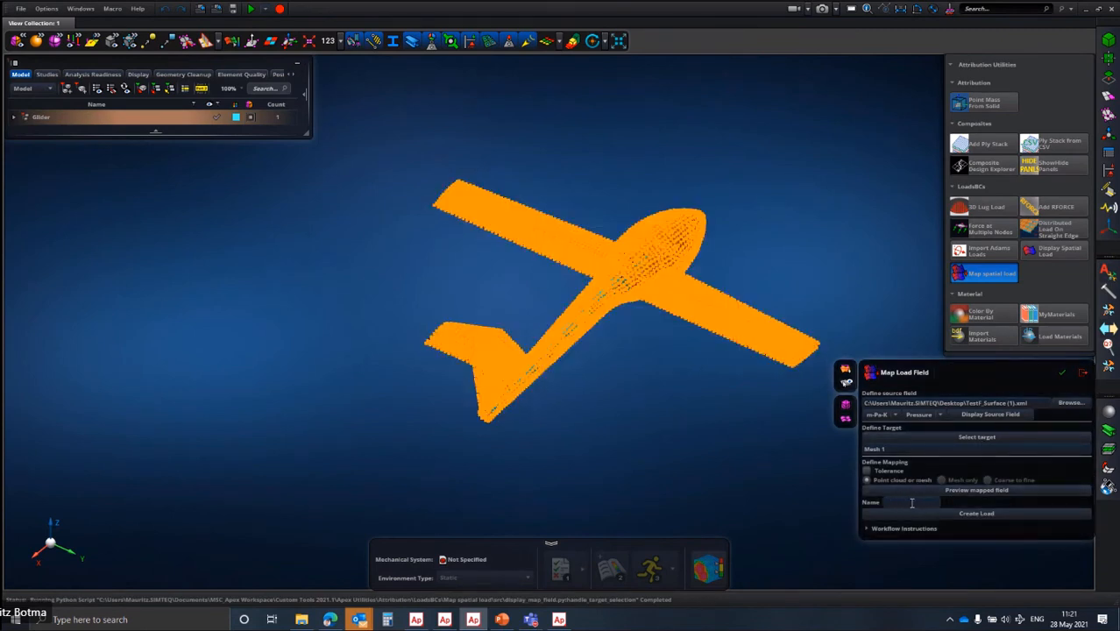
left_click(912, 503)
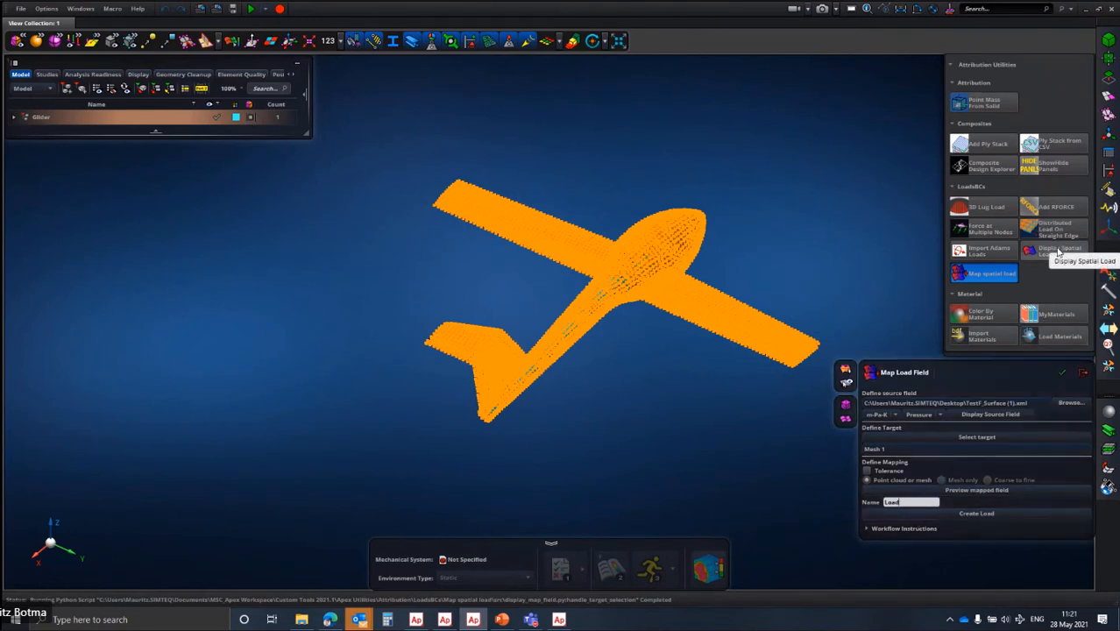
mouse_move(1058, 252)
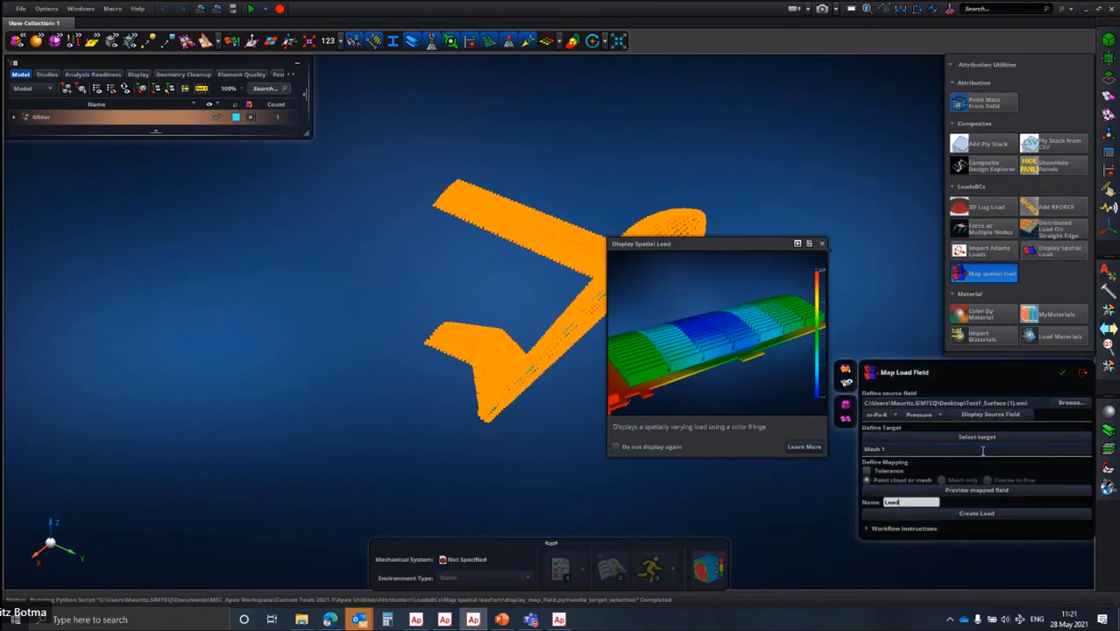
left_click(970, 514)
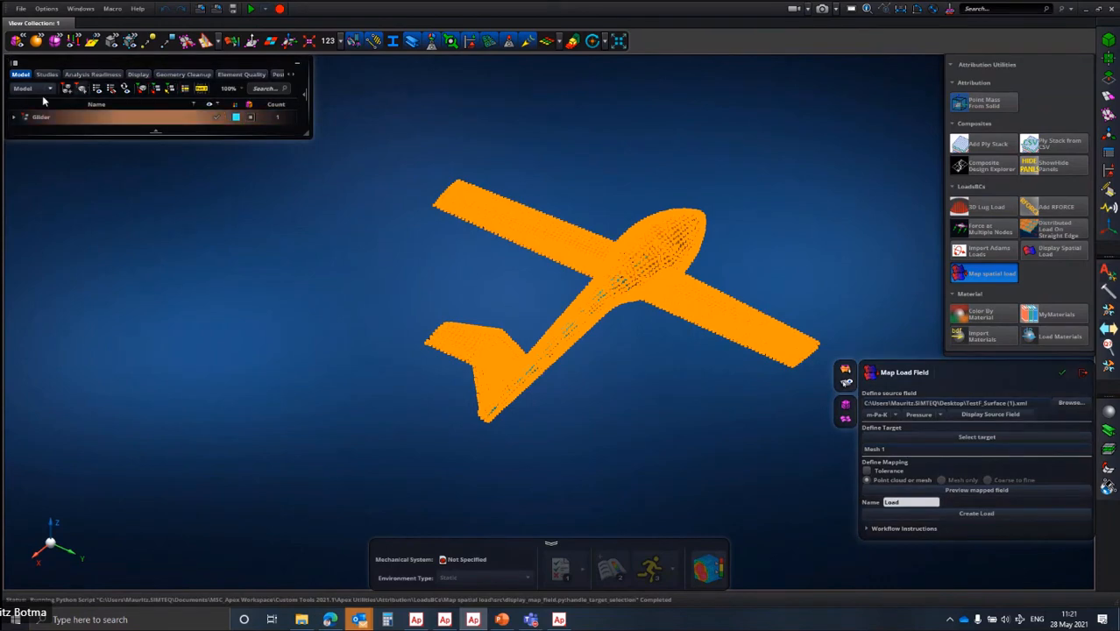
left_click(16, 119)
left_click(14, 119)
left_click(27, 133)
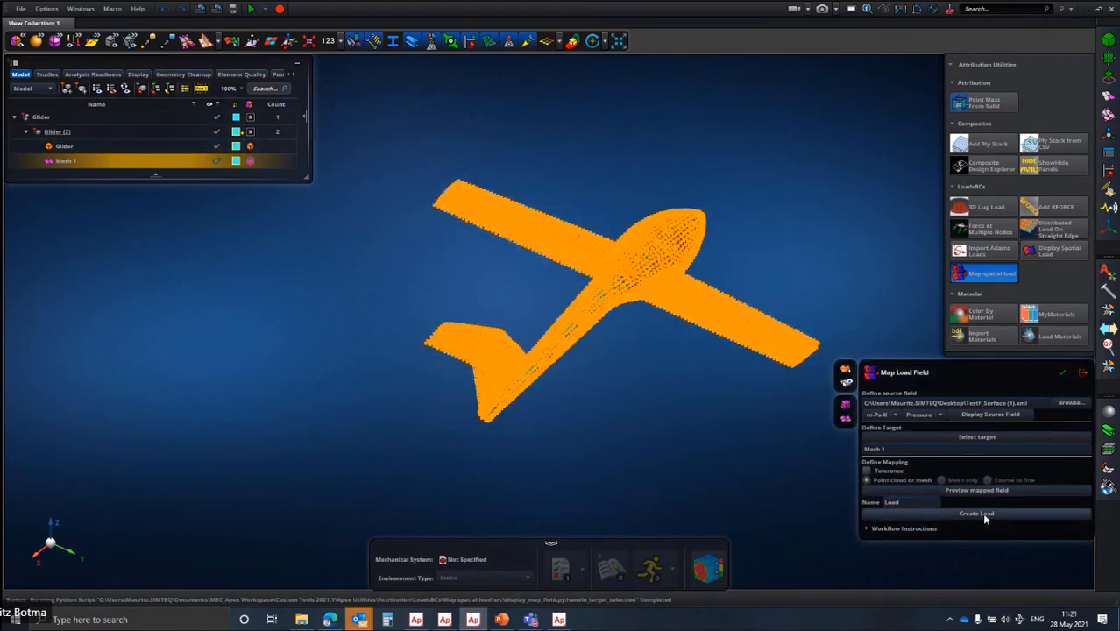
left_click(983, 515)
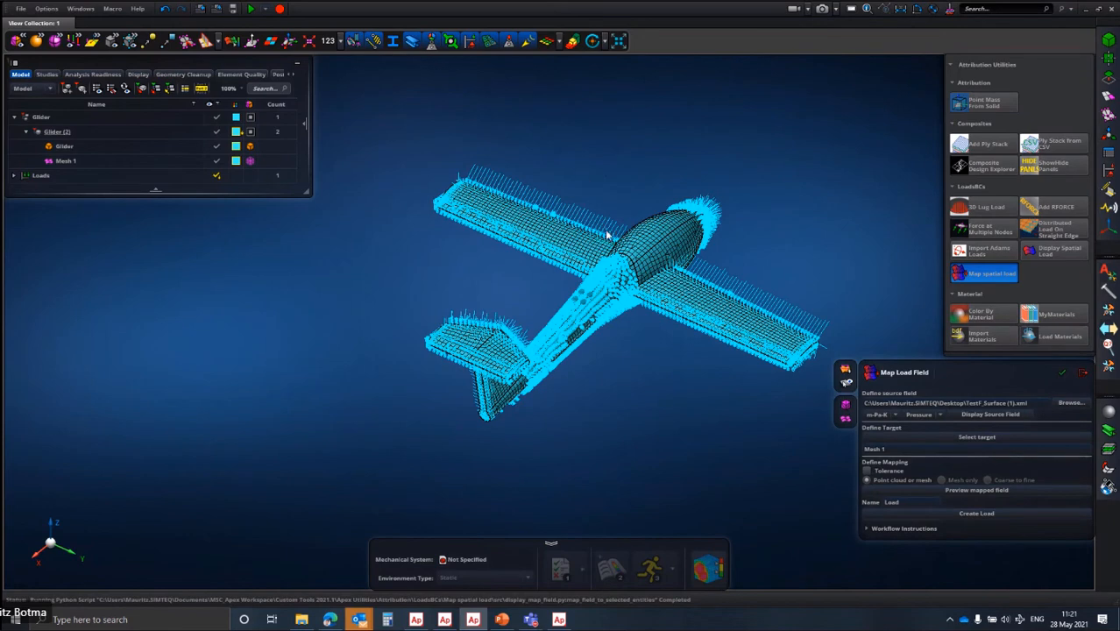
Inspect the mapped pressure arrows on the glider, expand the Loads group in the model tree, and close the load mapping tool.
scroll(503, 244, "up", 3)
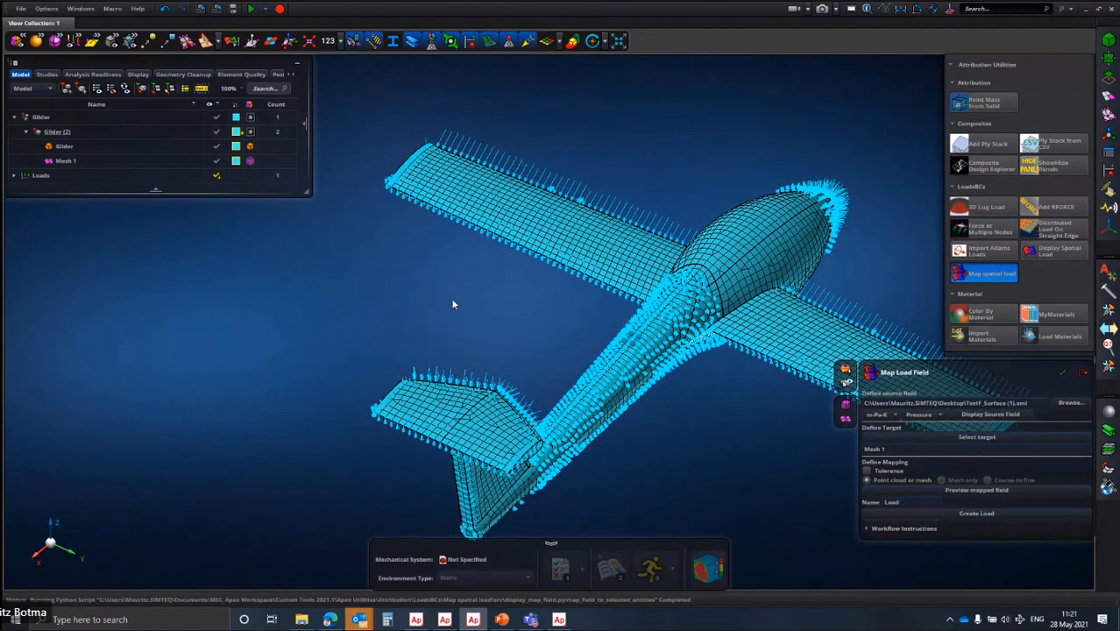
left_click(698, 263)
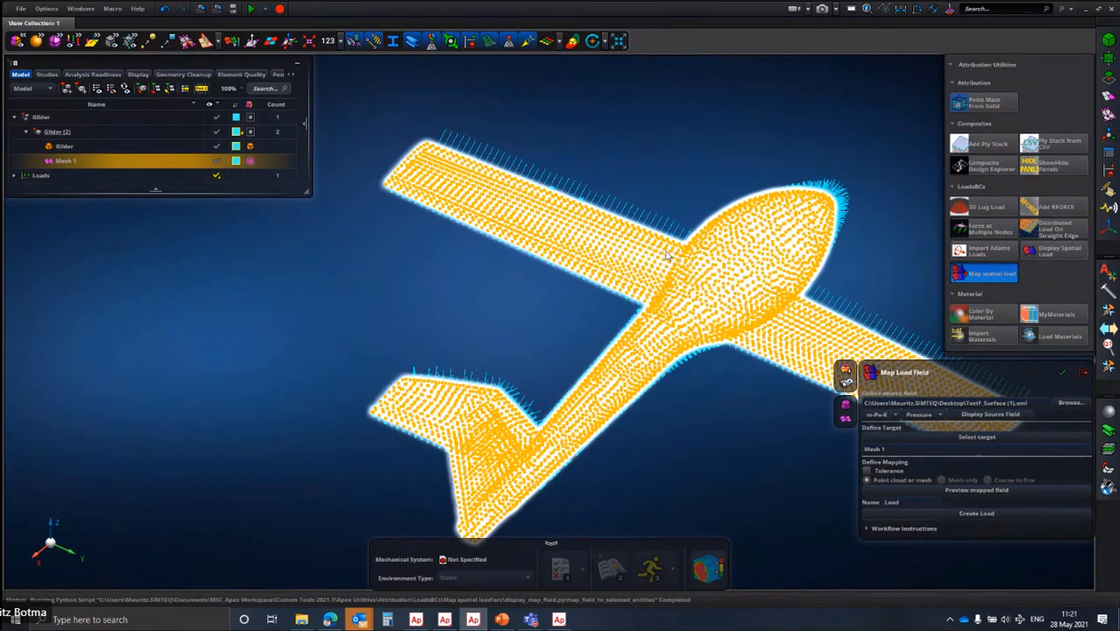
left_click(374, 188)
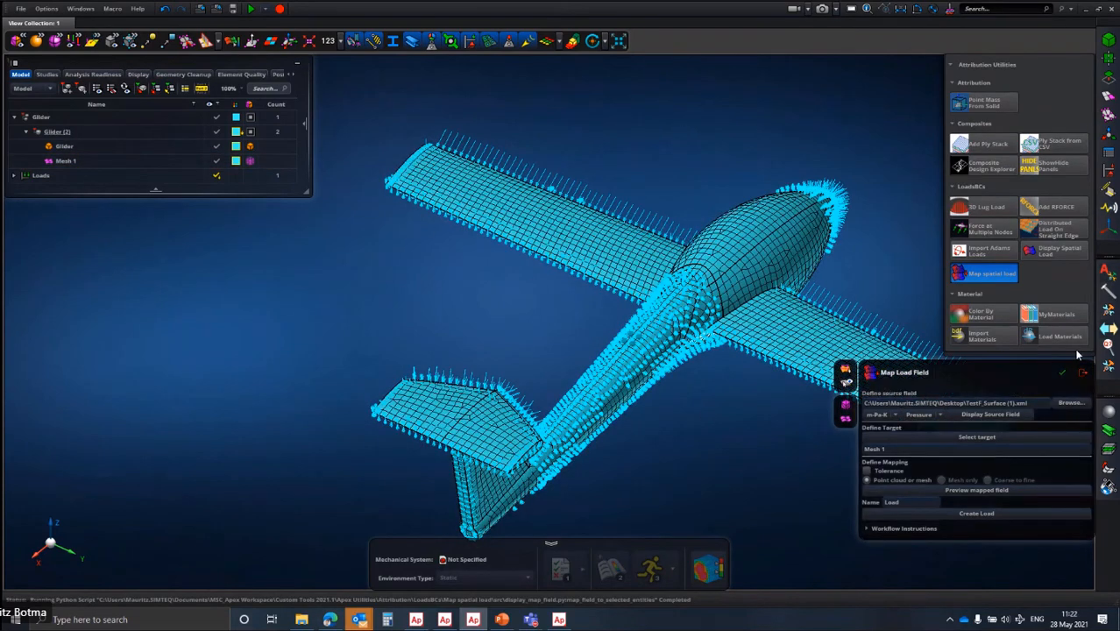
left_click(13, 176)
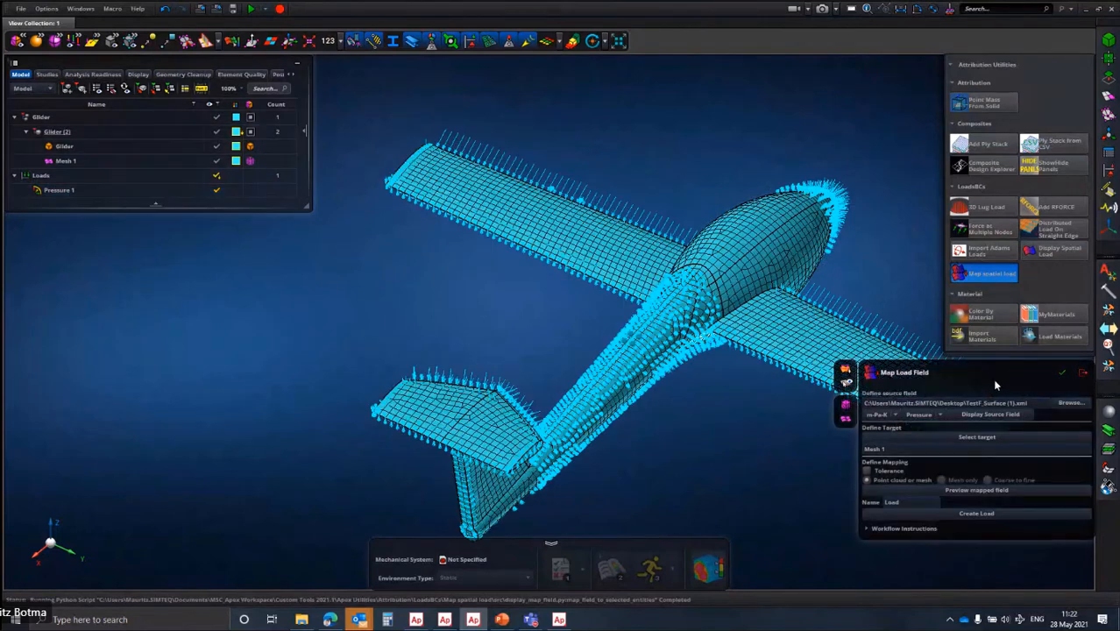
left_click(1083, 373)
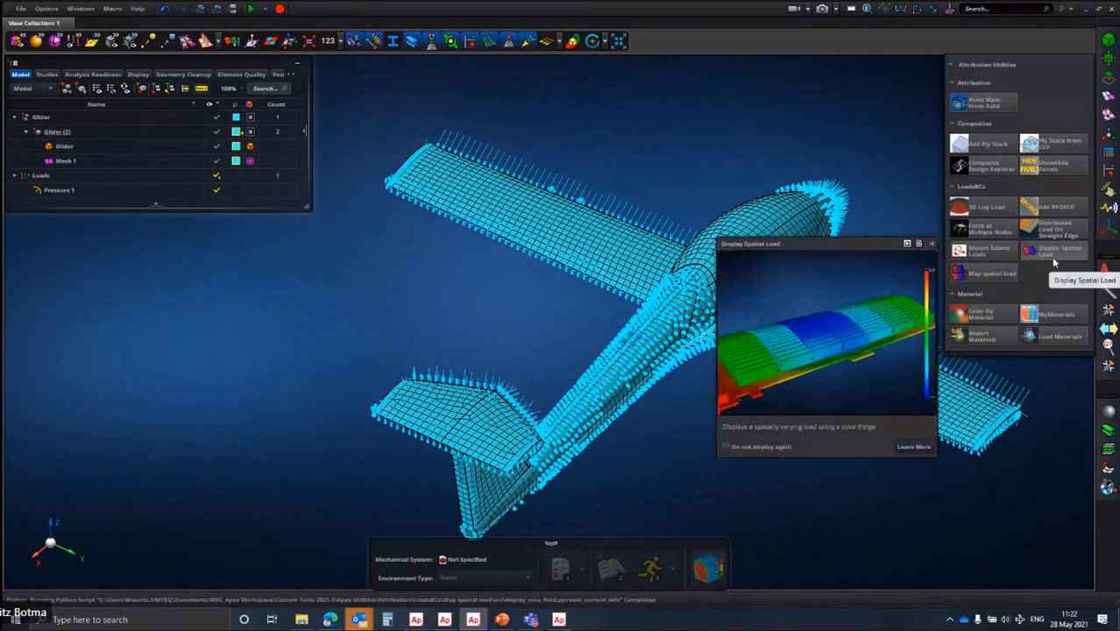
Run Display Spatial Load on Pressure 1 with the display scope All and bring up the Apex spatial load viewer.
left_click(1057, 254)
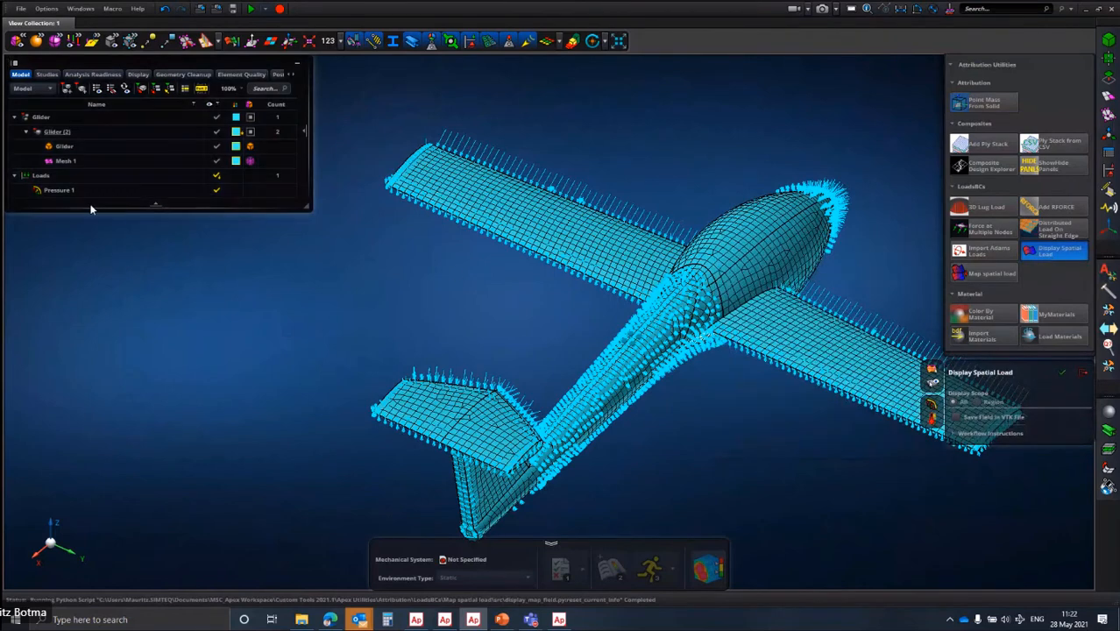
left_click(59, 190)
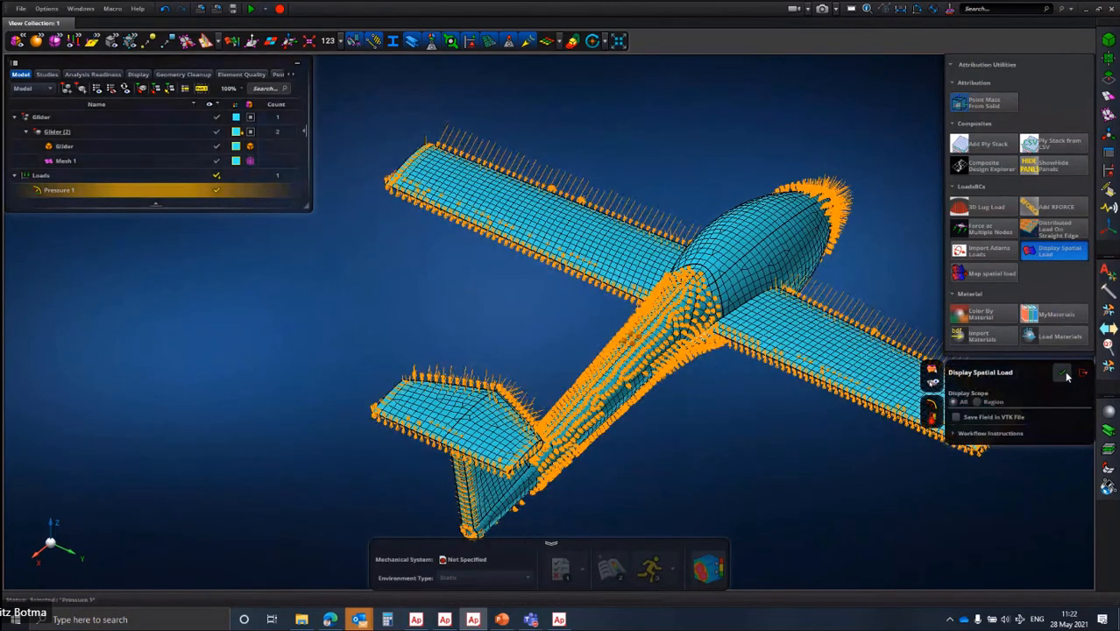
left_click(1063, 375)
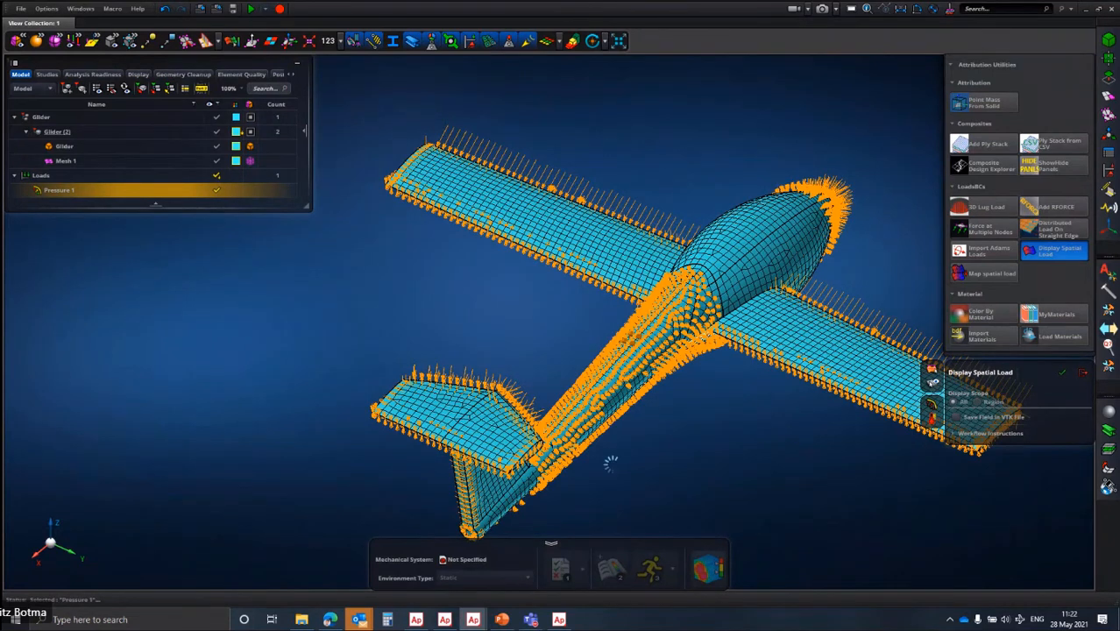
mouse_move(473, 622)
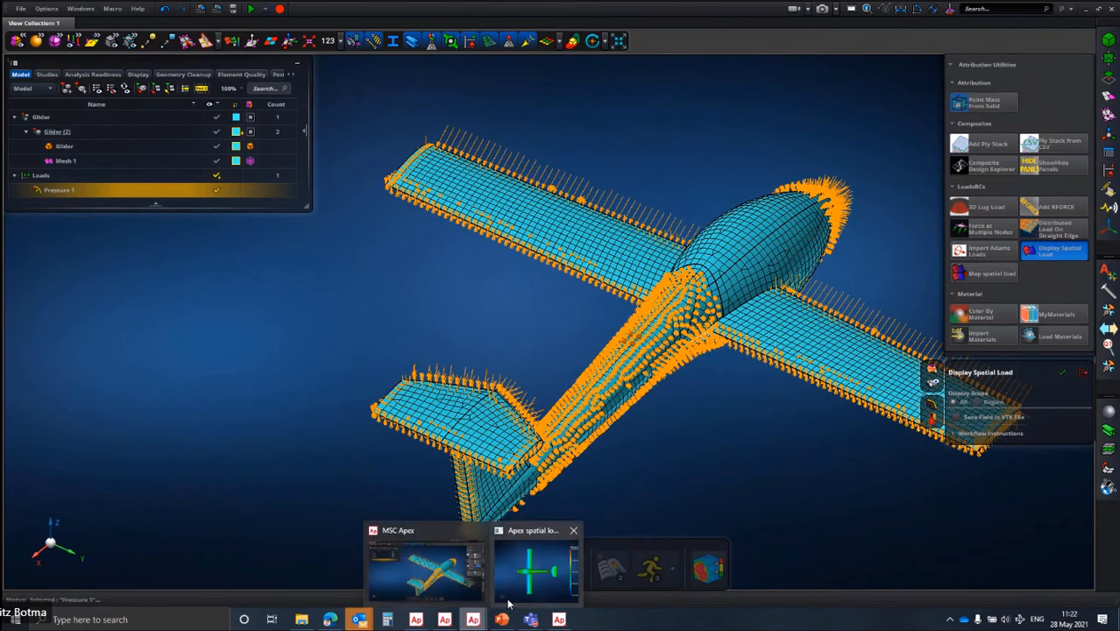
mouse_move(511, 600)
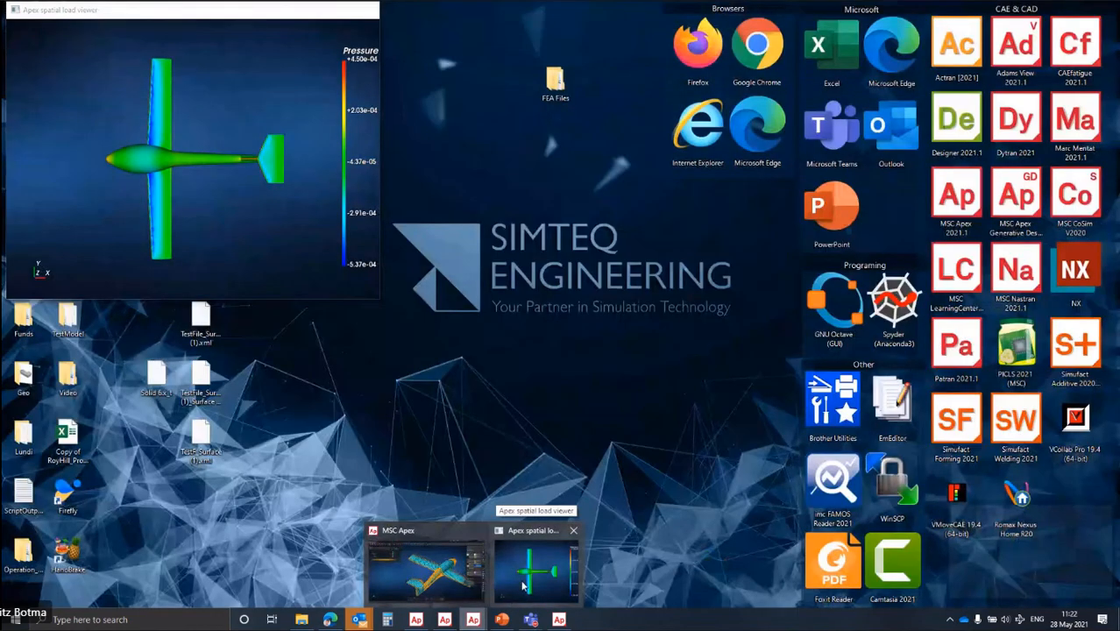
left_click(523, 585)
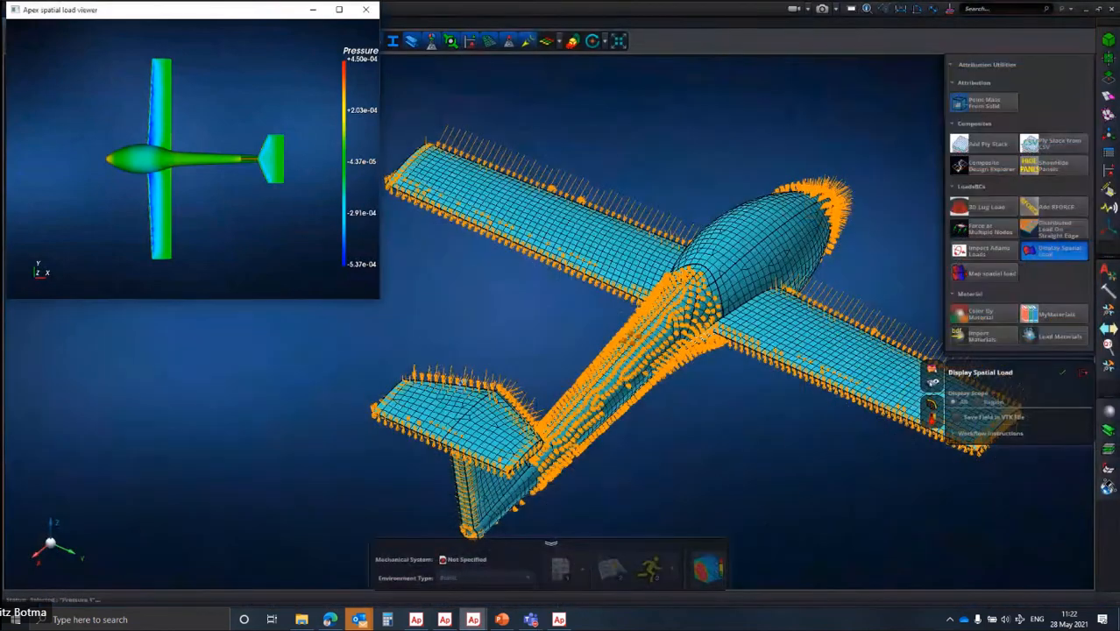
Maximize the spatial load viewer, examine the pressure distribution around the glider from several angles, and close the viewer.
left_click(339, 10)
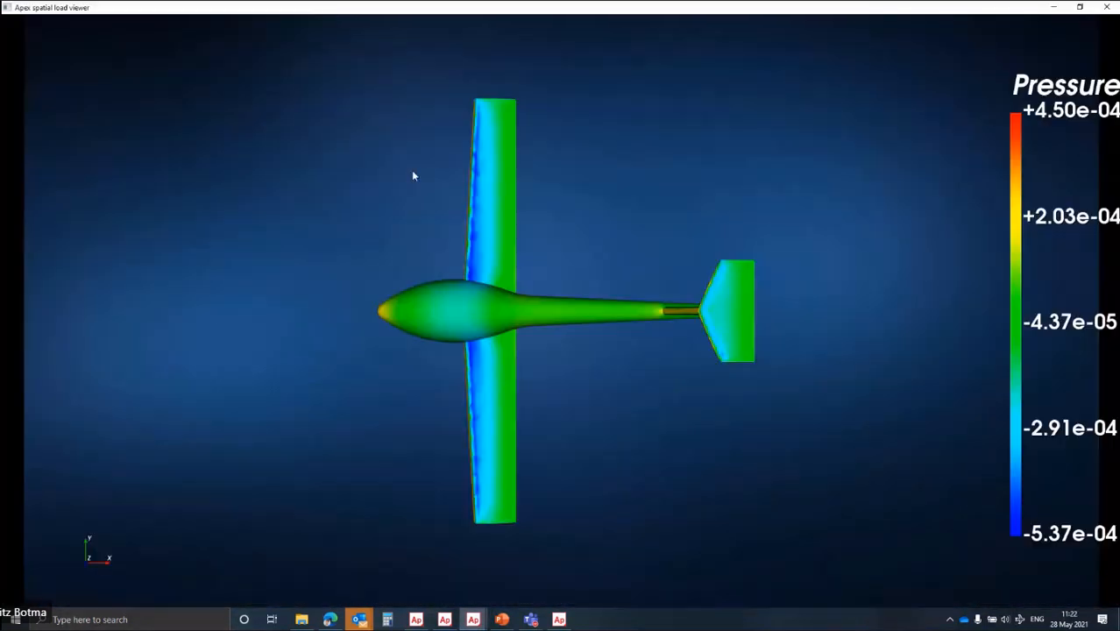
left_click_drag(515, 220, 574, 254)
left_click_drag(511, 231, 614, 227)
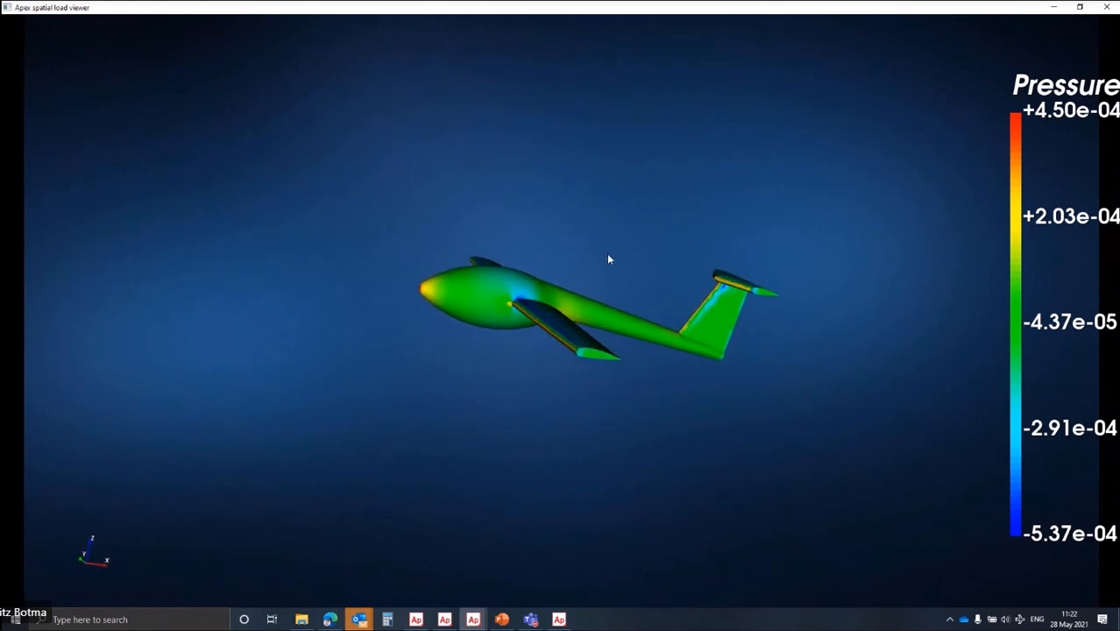
left_click(1098, 7)
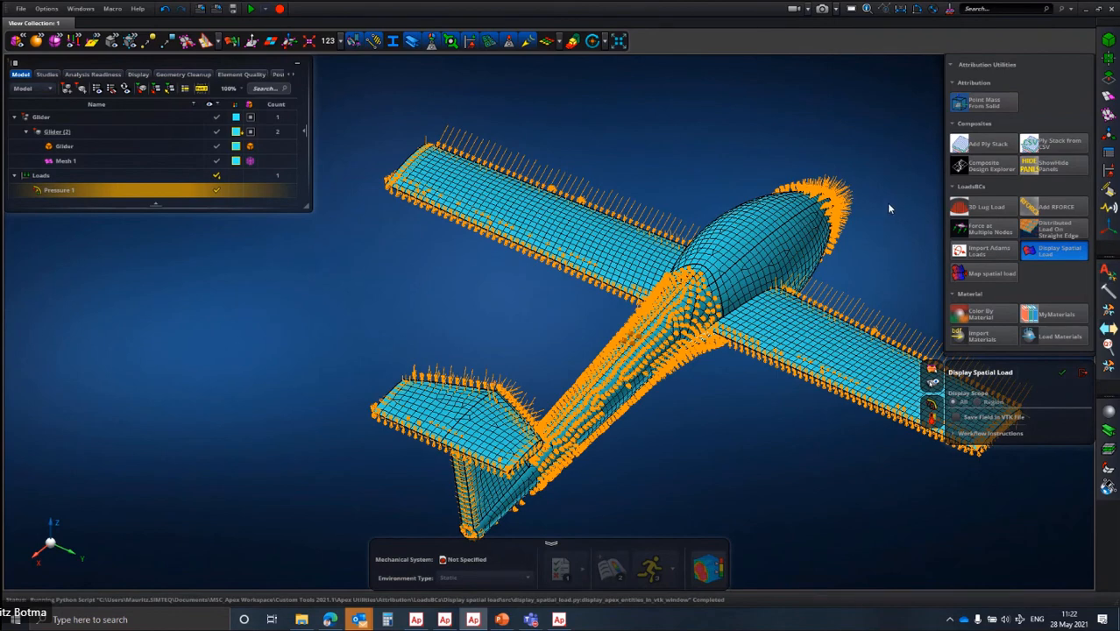
Switch to the MSC Apex session with the manhole cover and dismiss the script completion message.
left_click(416, 619)
left_click(444, 620)
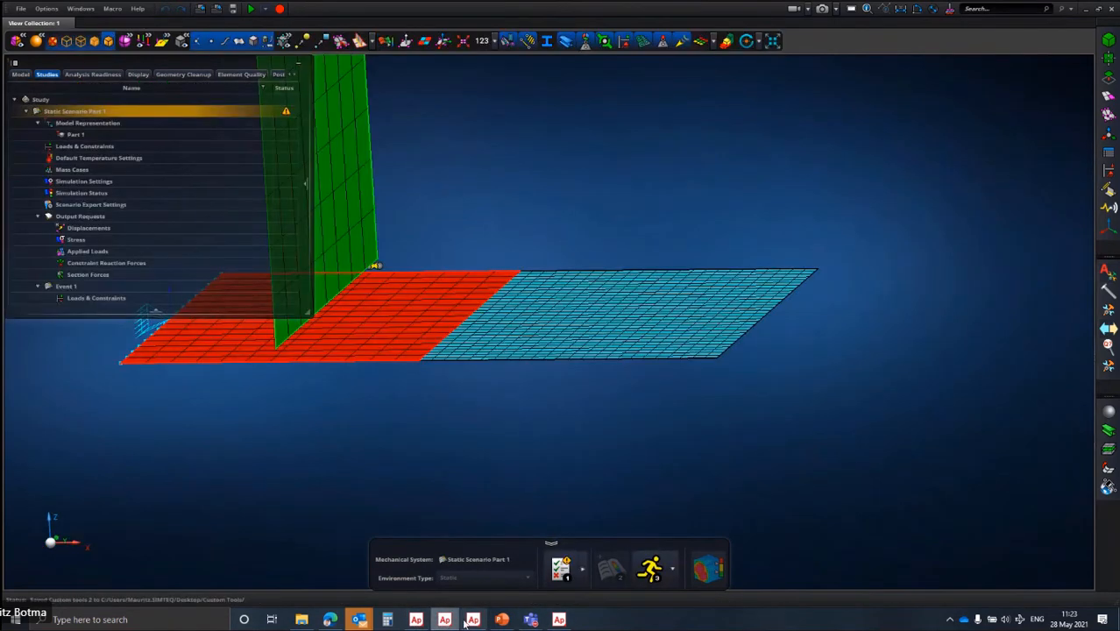
left_click(473, 619)
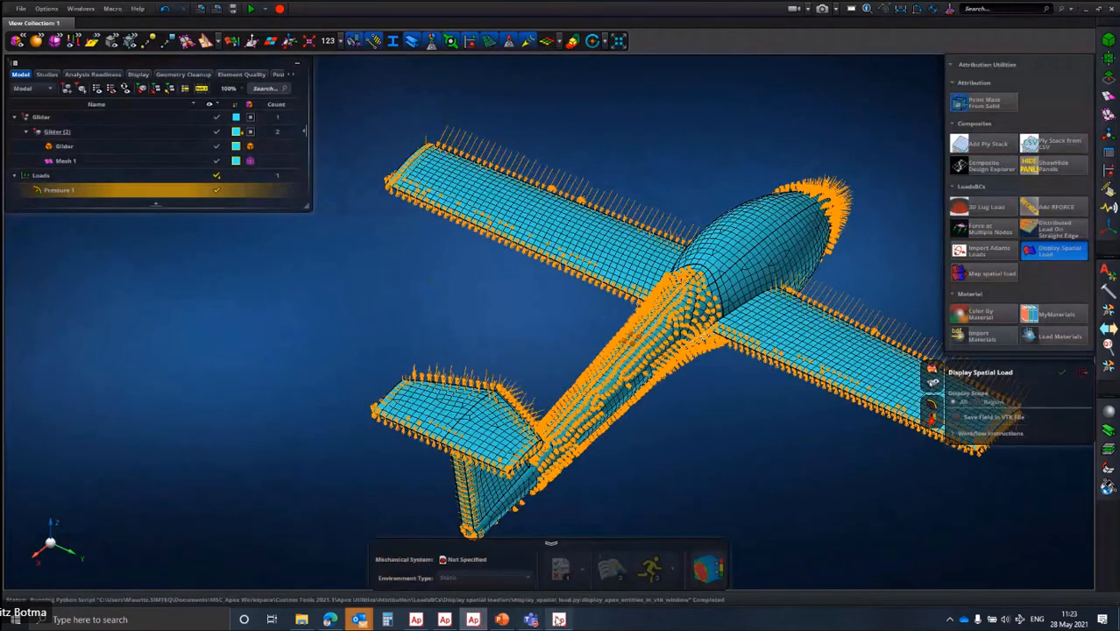
left_click(561, 619)
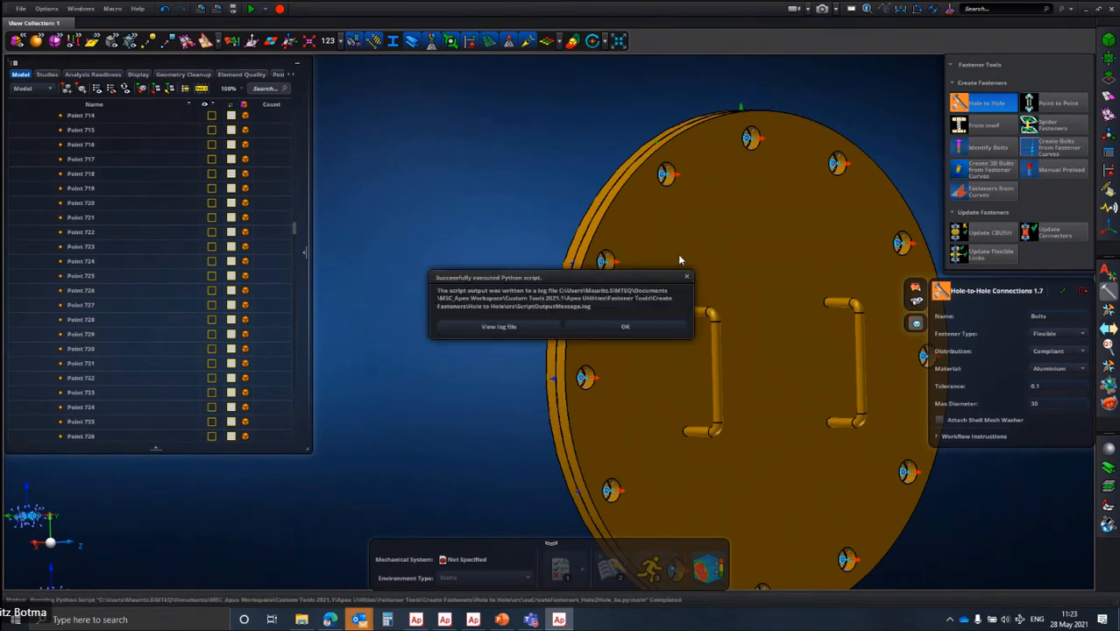
left_click(592, 329)
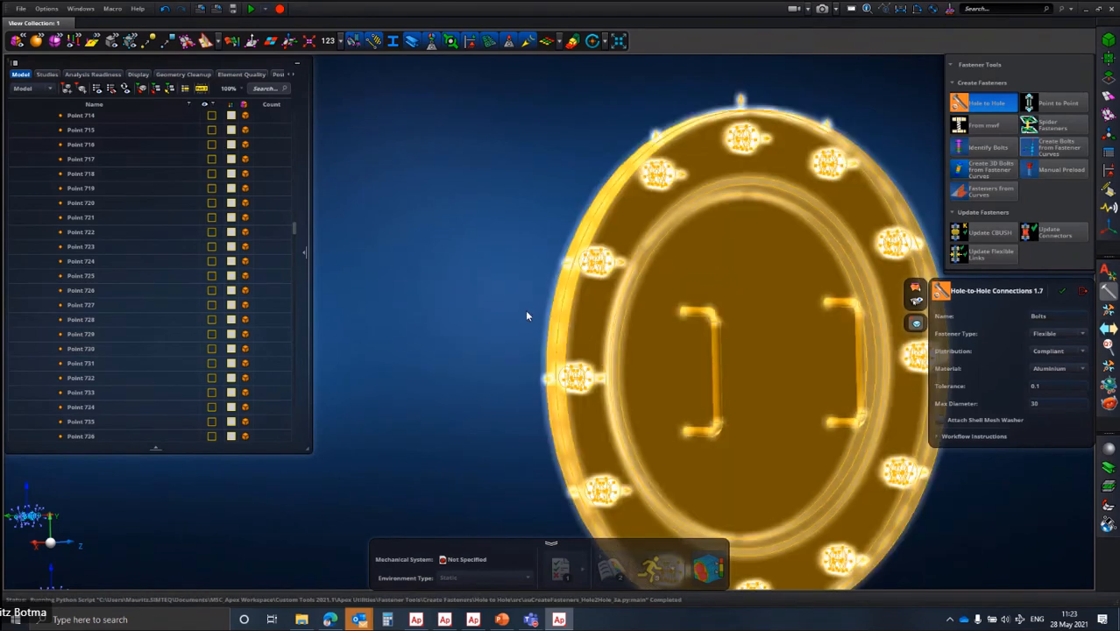
Examine the generated fasteners in the manhole cover's holes and across the model, and close the Hole-to-Hole Connections tool.
scroll(526, 315, "up", 5)
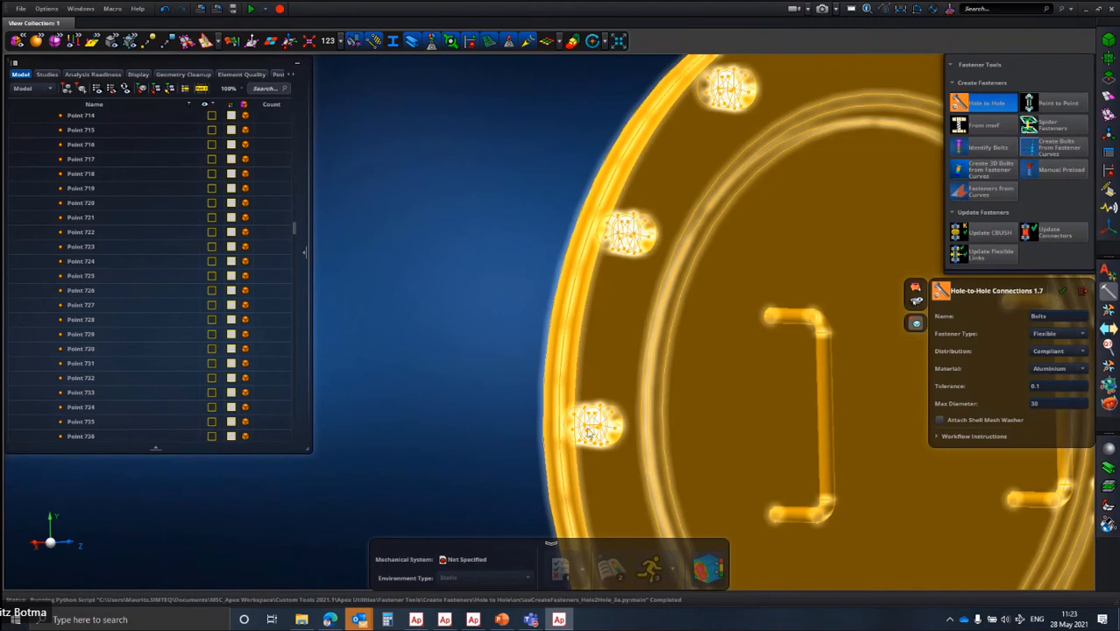
scroll(566, 463, "up", 3)
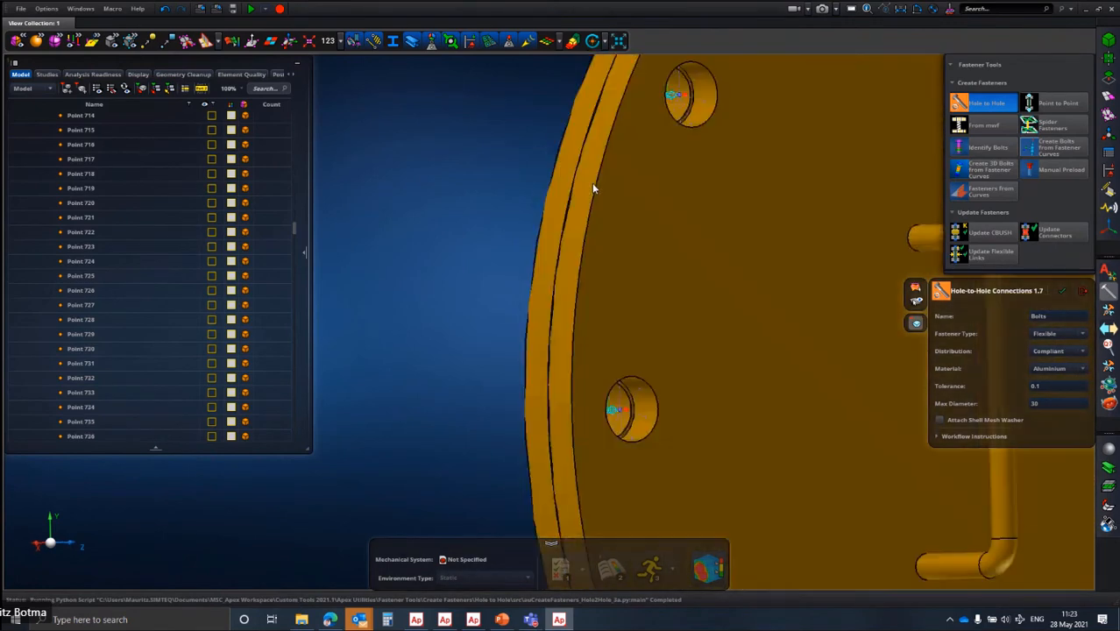
middle_click_drag(592, 183, 554, 198)
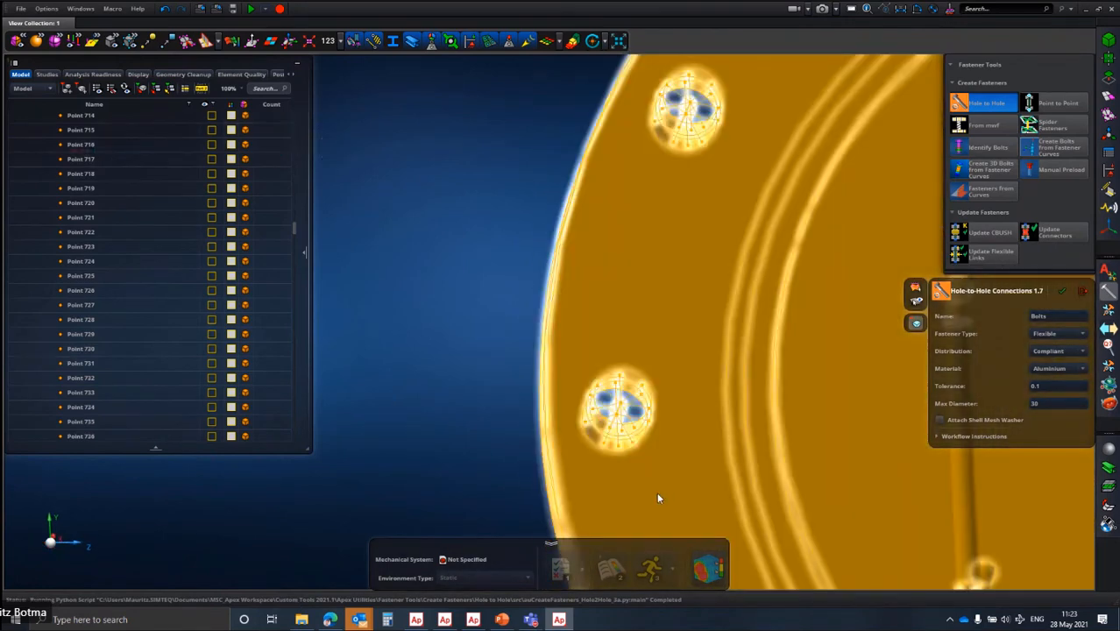
scroll(613, 445, "down", 4)
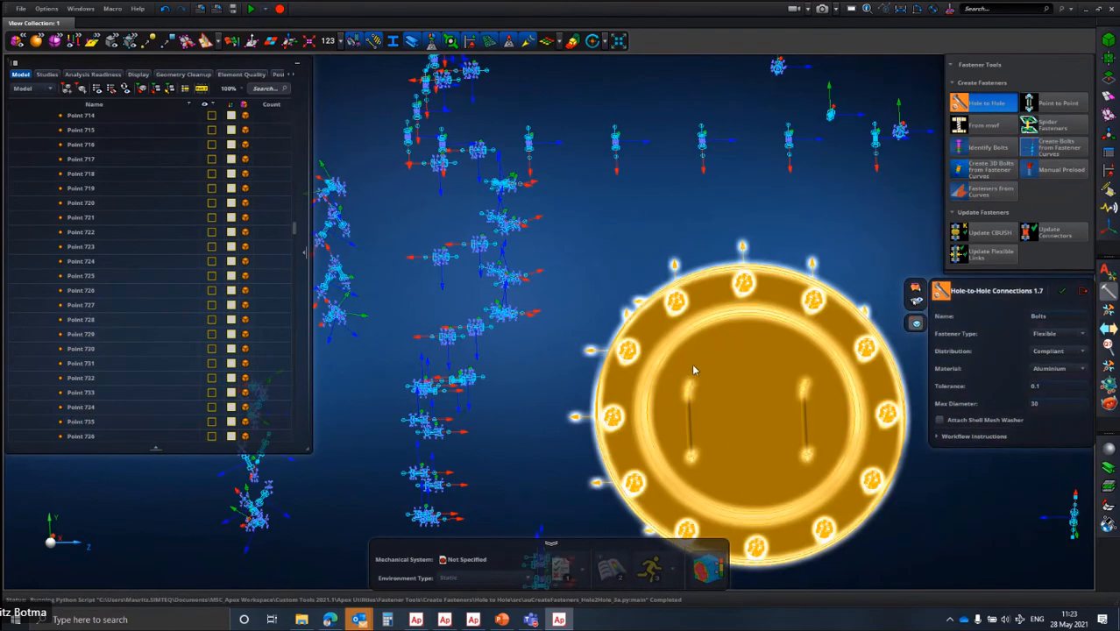
scroll(691, 370, "down", 5)
scroll(638, 354, "down", 3)
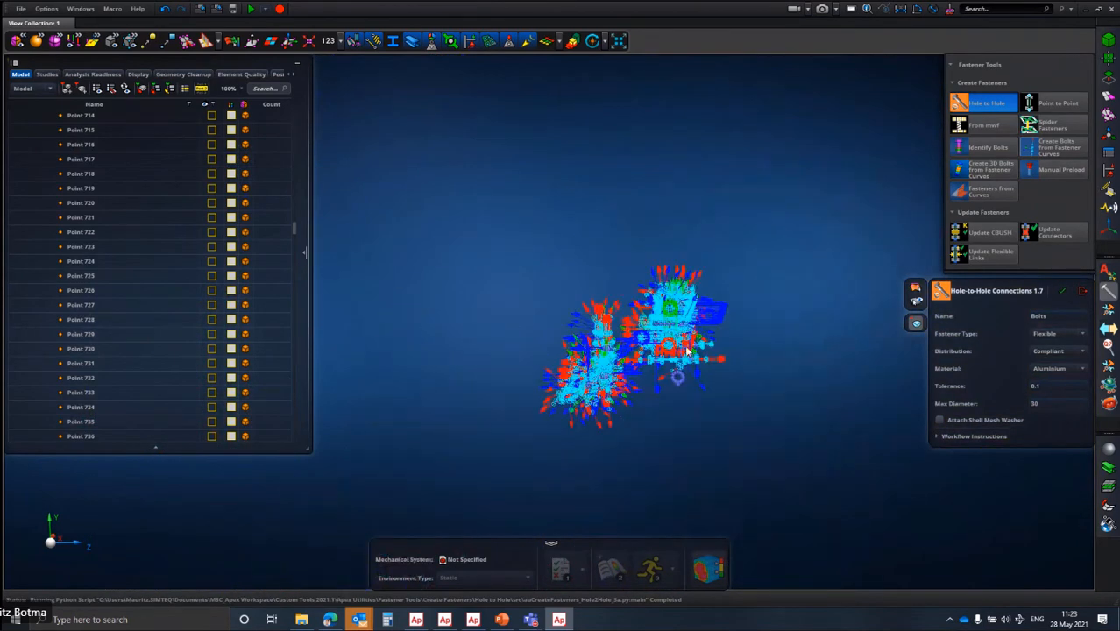
scroll(687, 350, "up", 8)
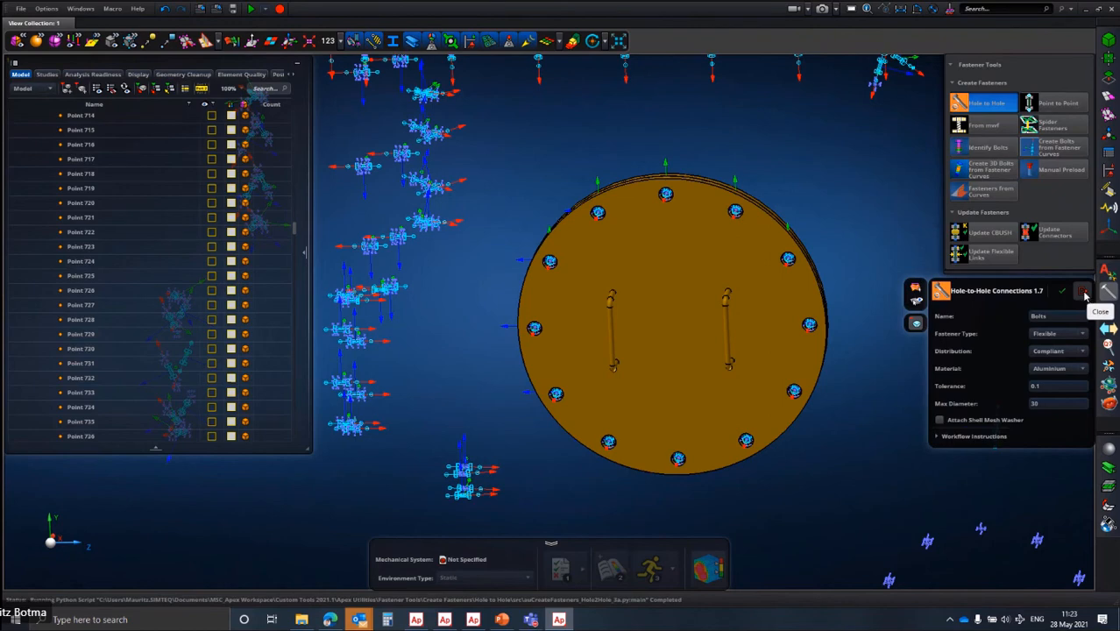
left_click(1084, 294)
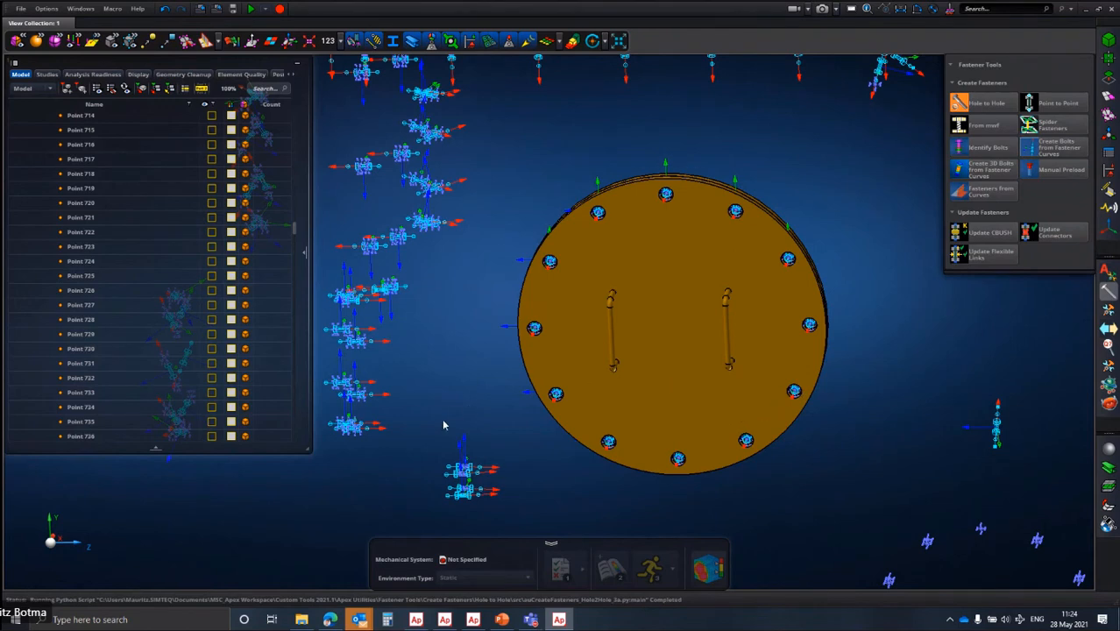
Switch to the MSC Apex session with the red, green and blue shell meshes and open the Geometry and FEM Utilities.
mouse_move(436, 627)
left_click(444, 620)
middle_click_drag(505, 385, 517, 410)
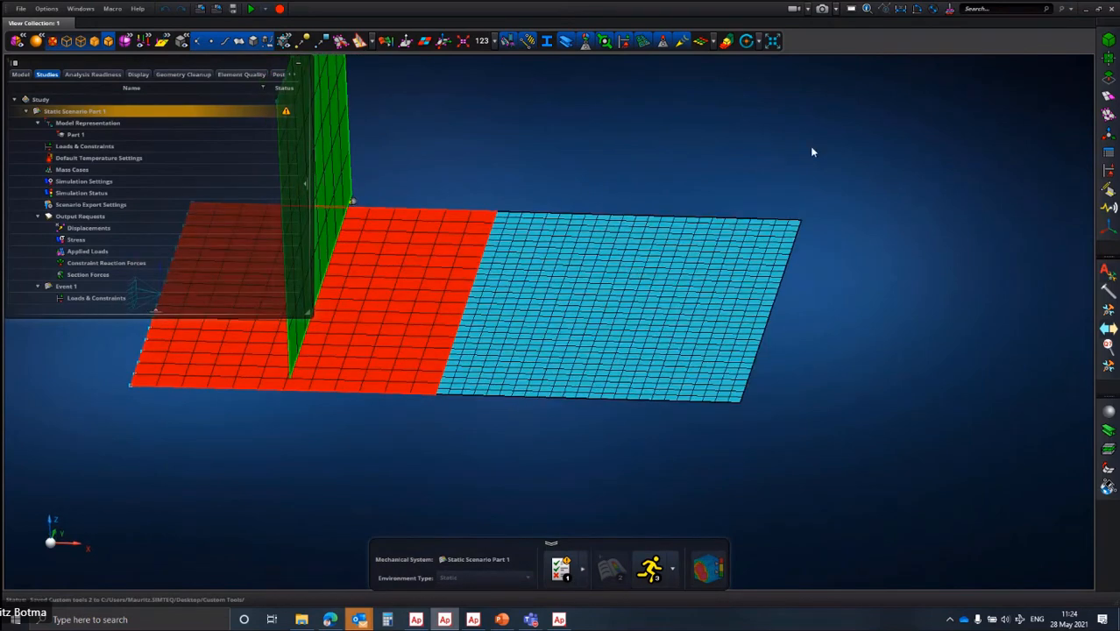
left_click(1107, 290)
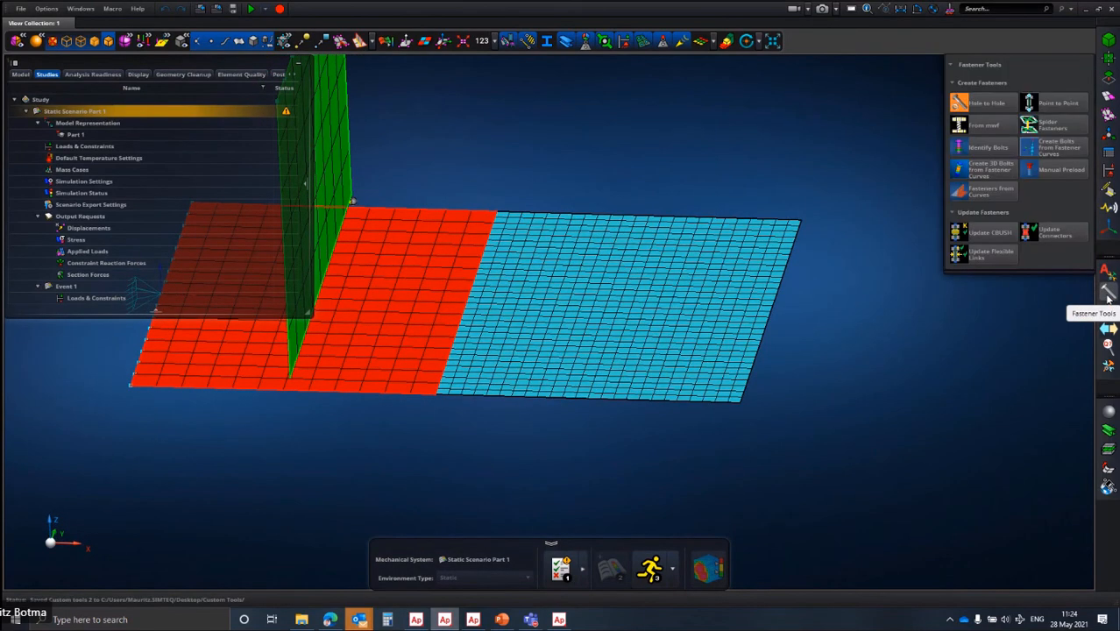
left_click(1108, 273)
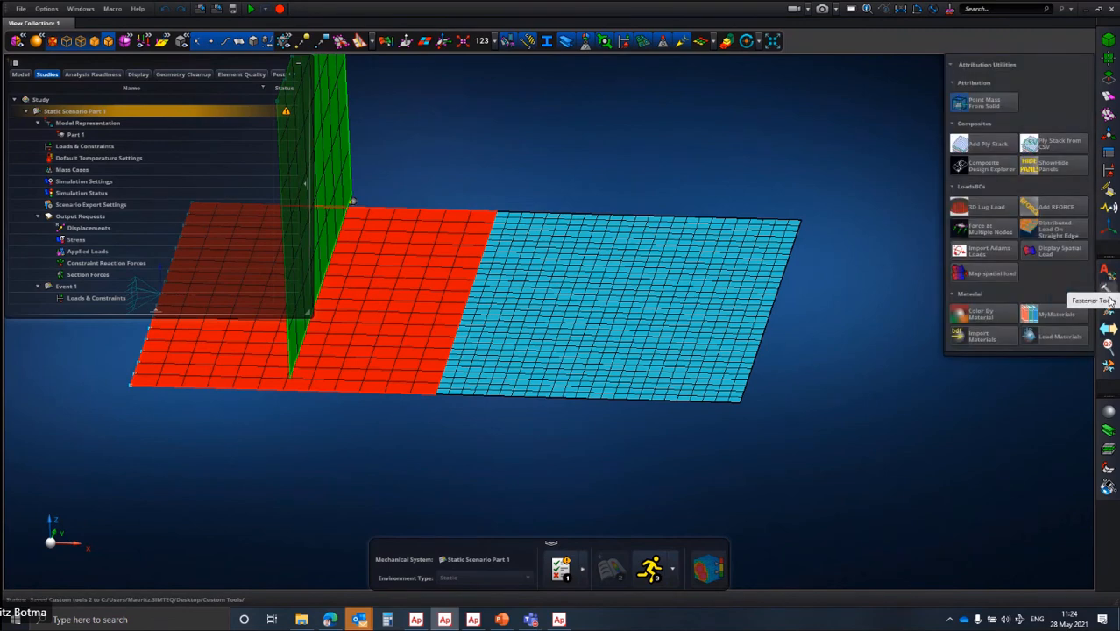
left_click(1108, 307)
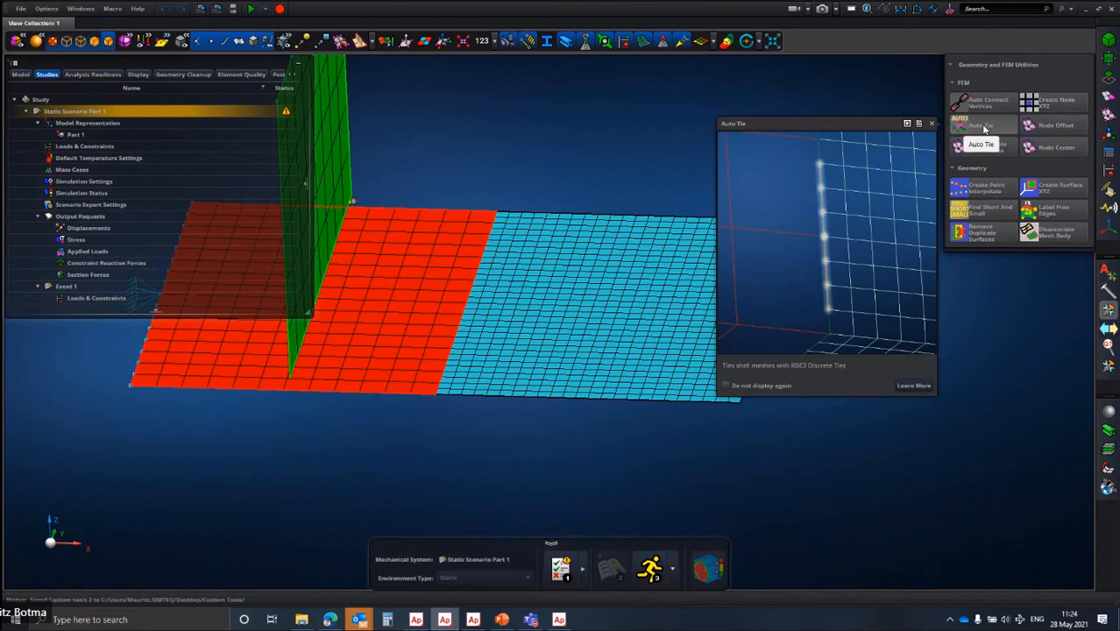
Tie the red and blue shell meshes along their shared edge with Auto Tie, using a tolerance of 0.1.
scroll(392, 365, "up", 5)
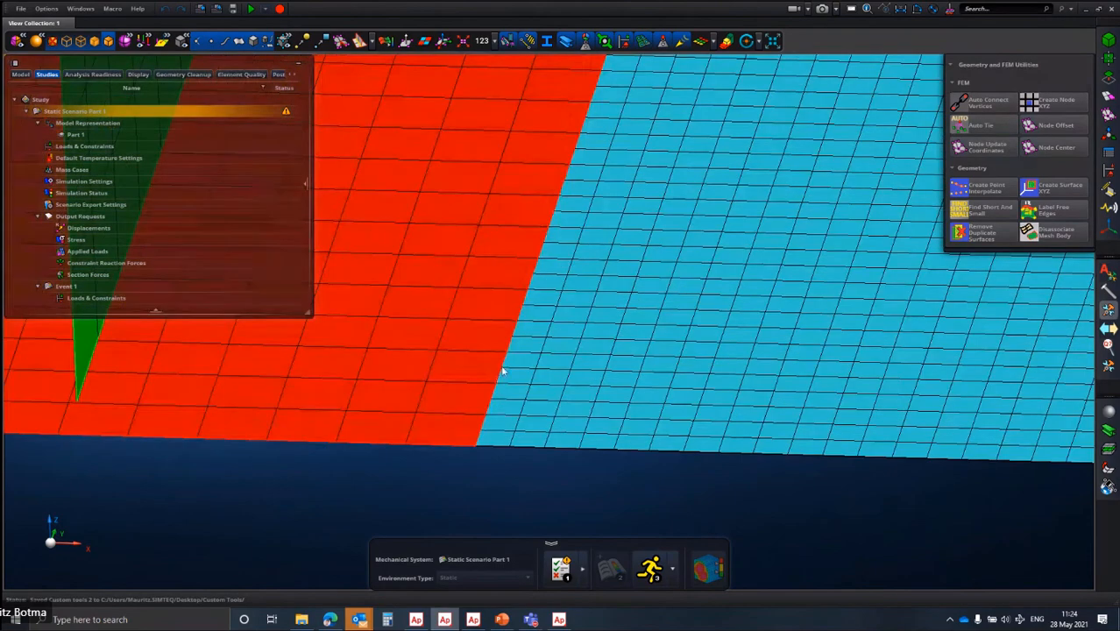
scroll(508, 373, "down", 5)
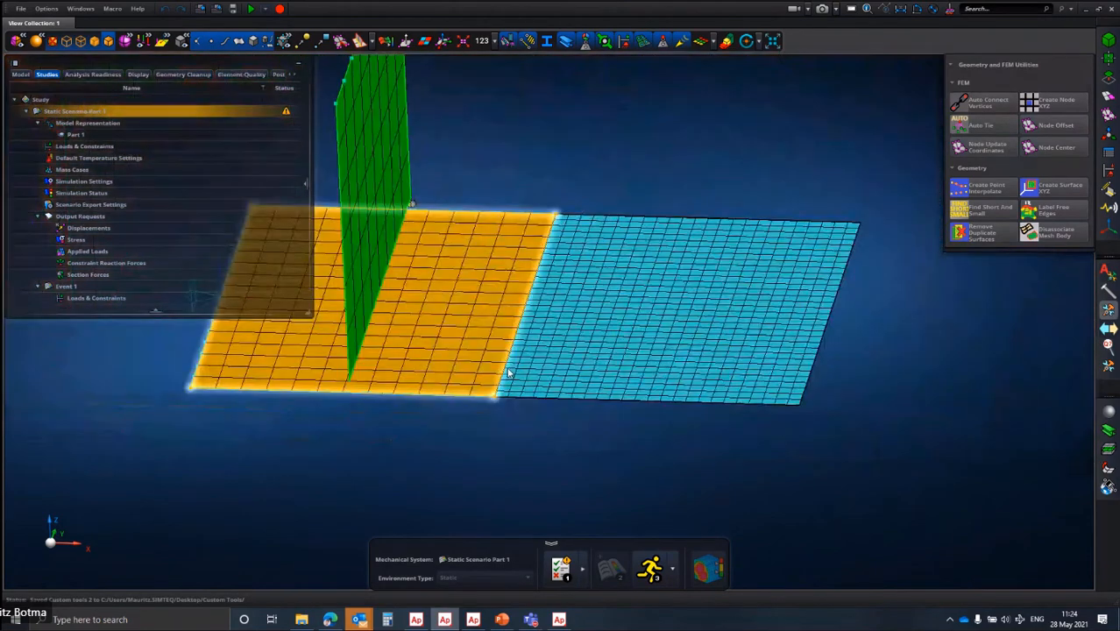
left_click(978, 128)
middle_click_drag(542, 266, 550, 278)
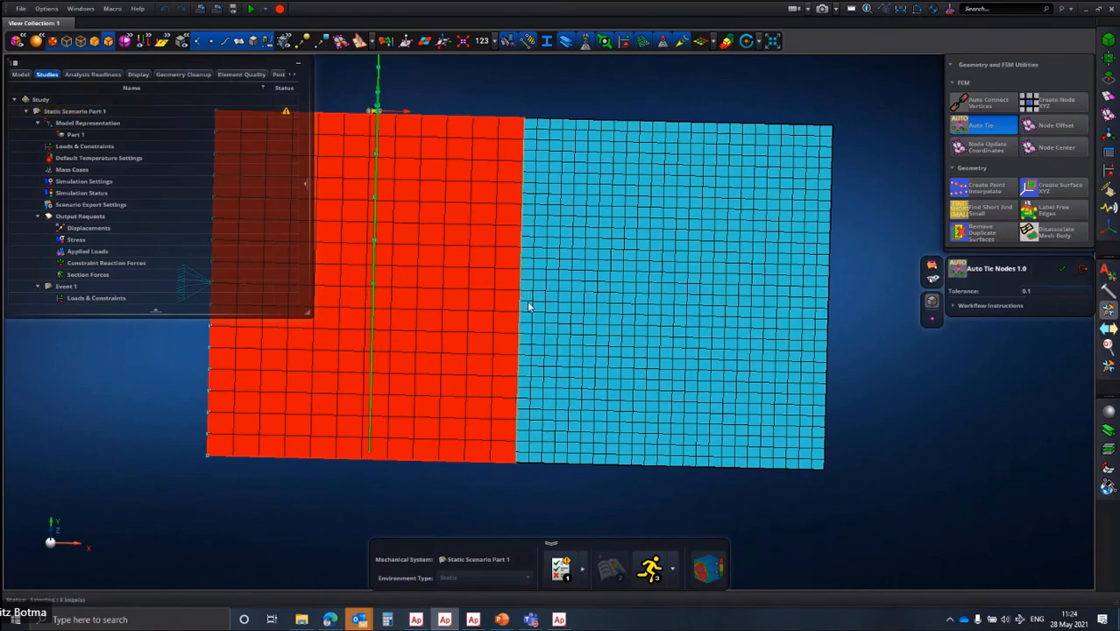
left_click(1065, 271)
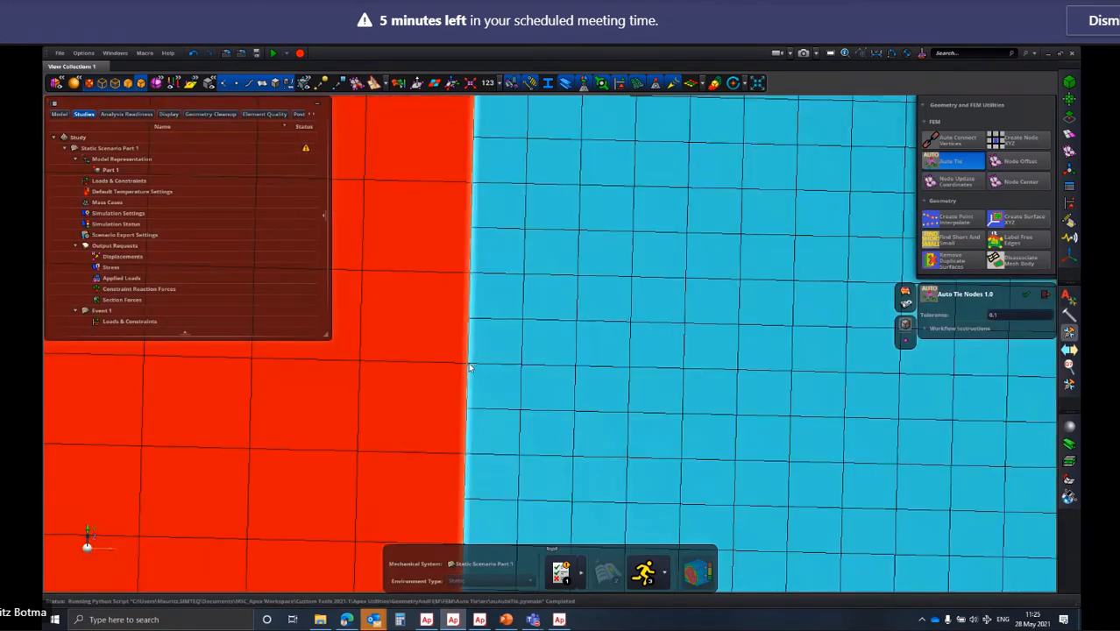
Dismiss the Auto Tie script message, show the model tree, and examine the seam between the red and blue meshes.
scroll(480, 378, "down", 6)
middle_click_drag(480, 387, 464, 344)
middle_click(464, 344)
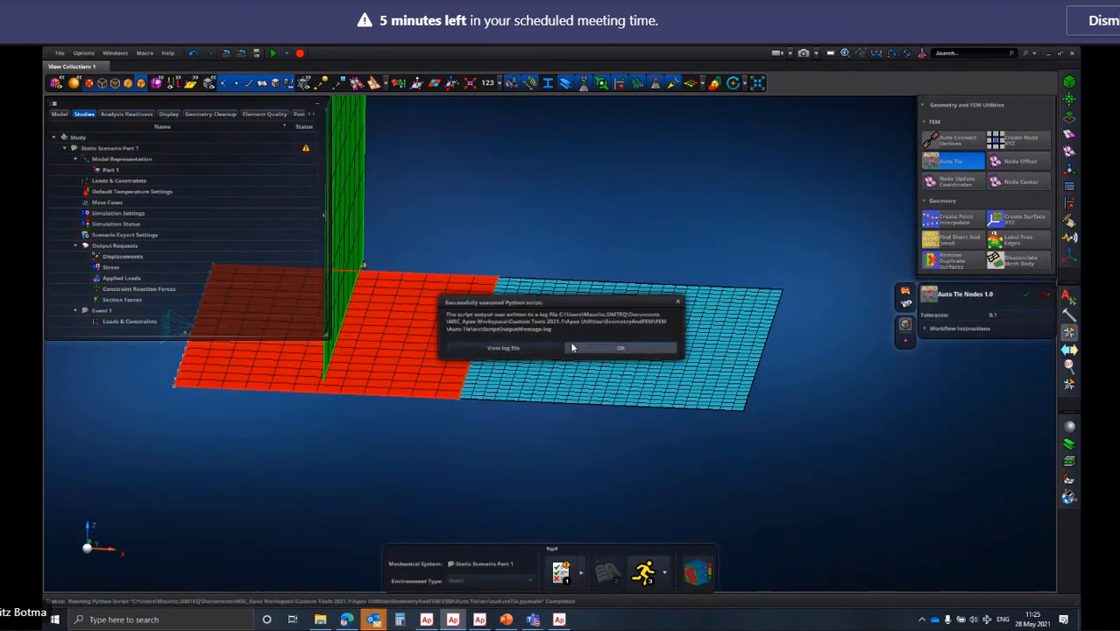
scroll(530, 361, "up", 5)
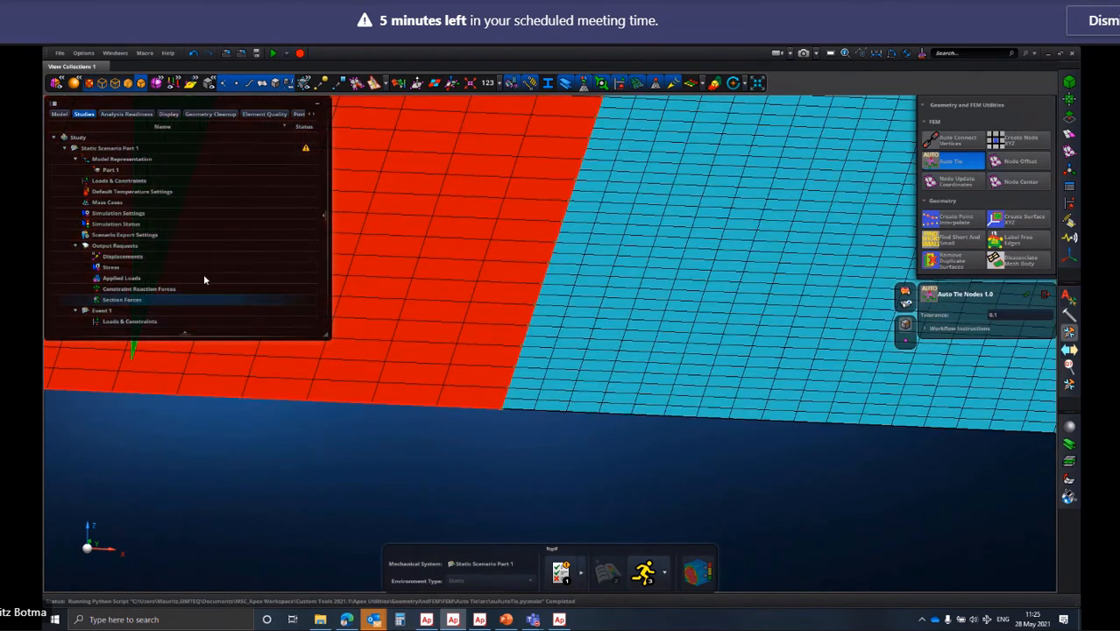
left_click(59, 114)
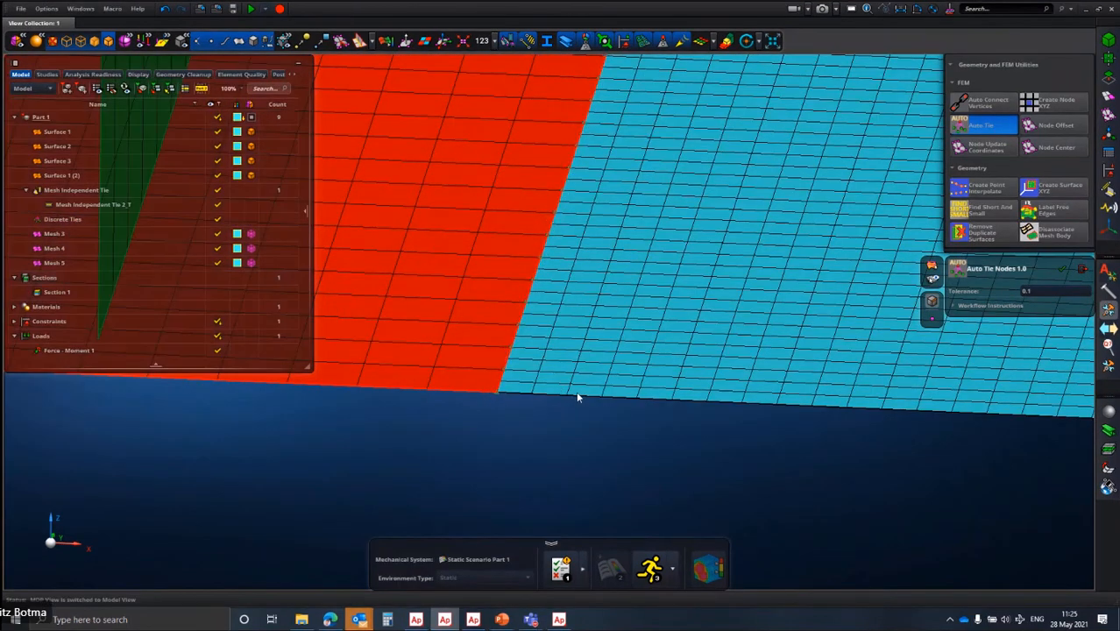
scroll(579, 399, "down", 5)
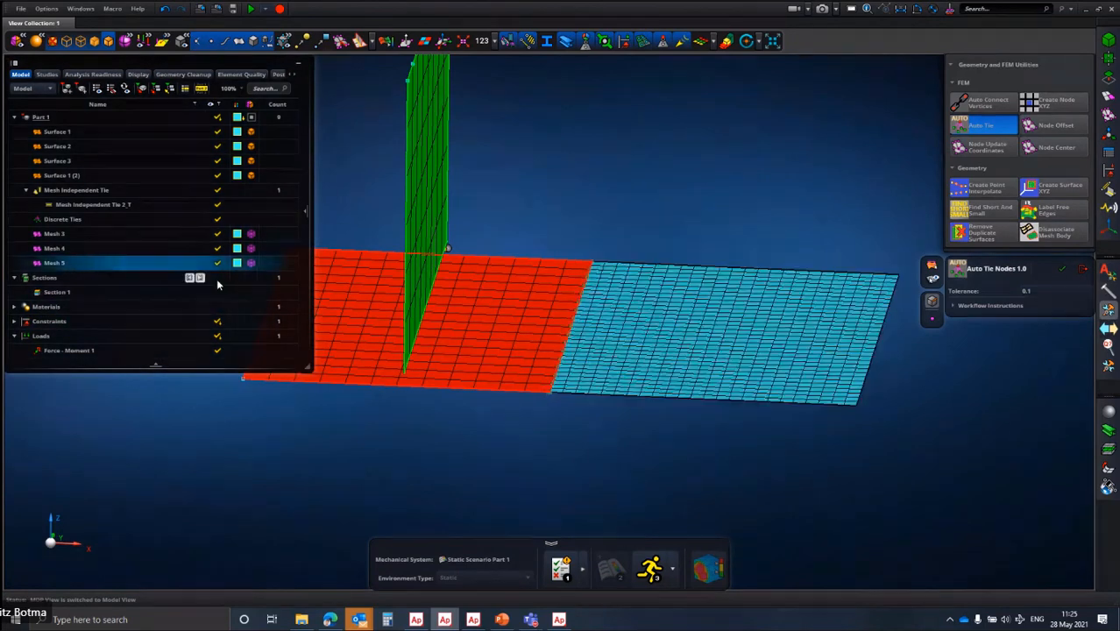
middle_click_drag(751, 317, 722, 308)
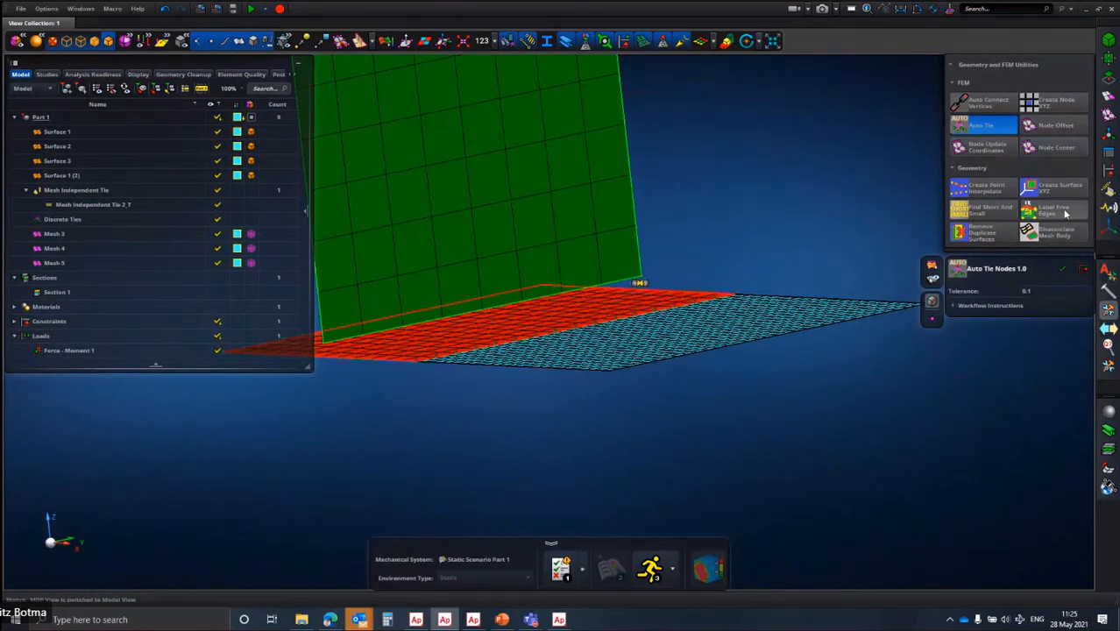
Label the free edges of the shell model with Label Free Edges and examine the labels around the surfaces.
mouse_move(1061, 214)
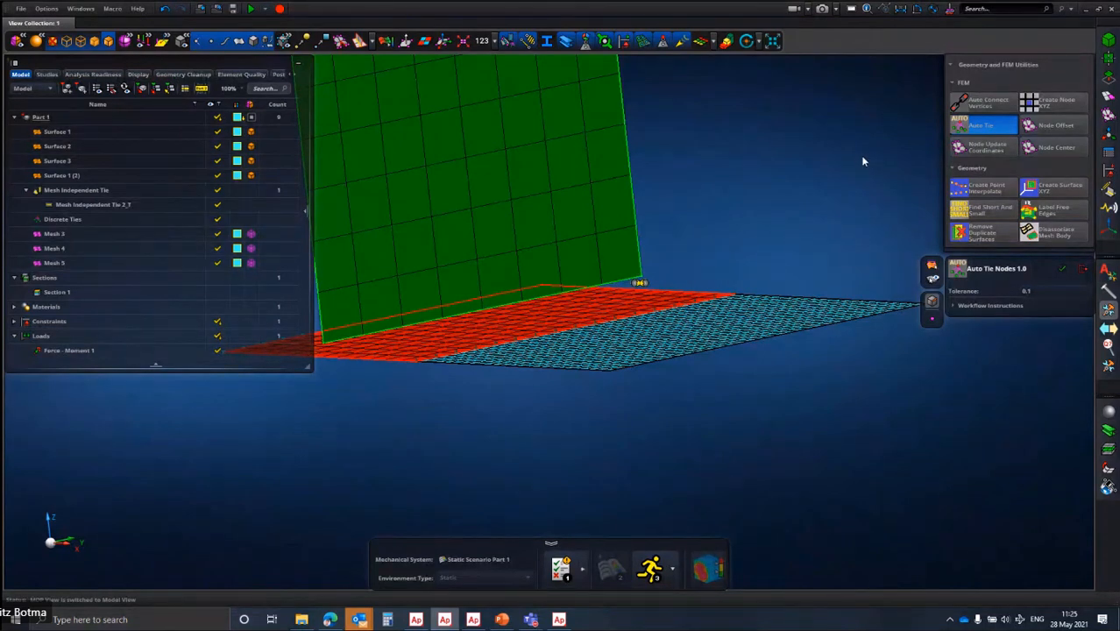
middle_click_drag(806, 194, 893, 142)
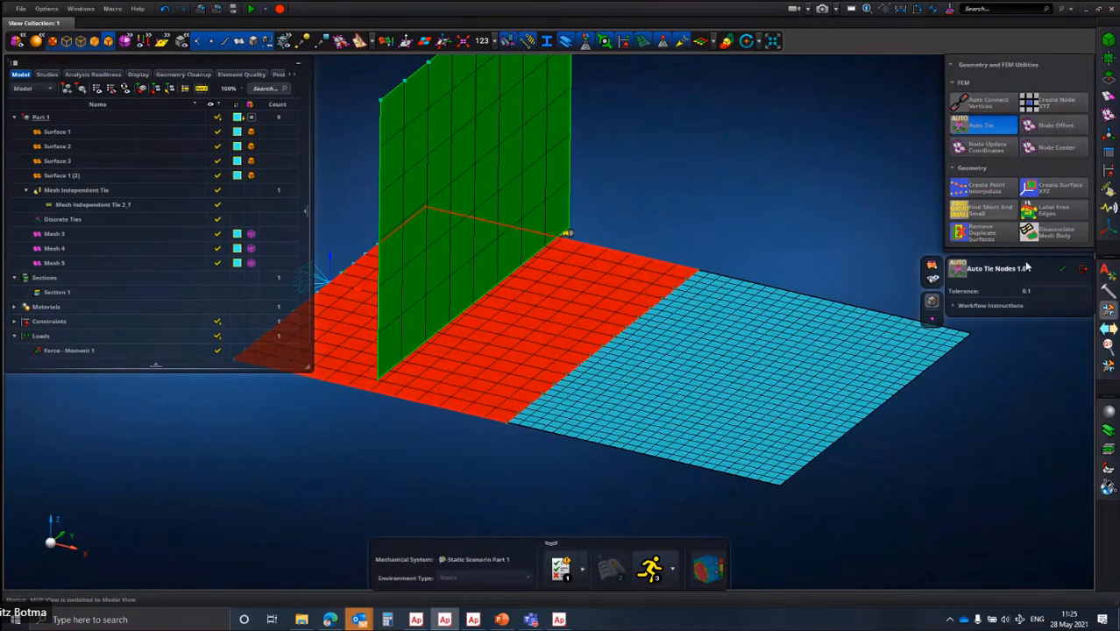
left_click(1054, 210)
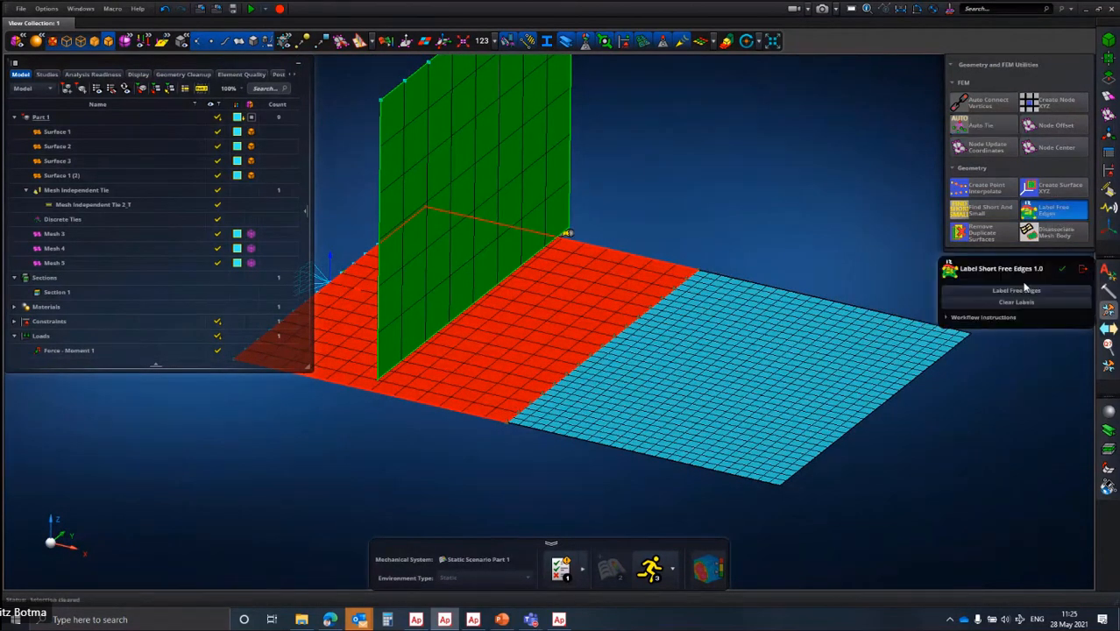
left_click(1024, 289)
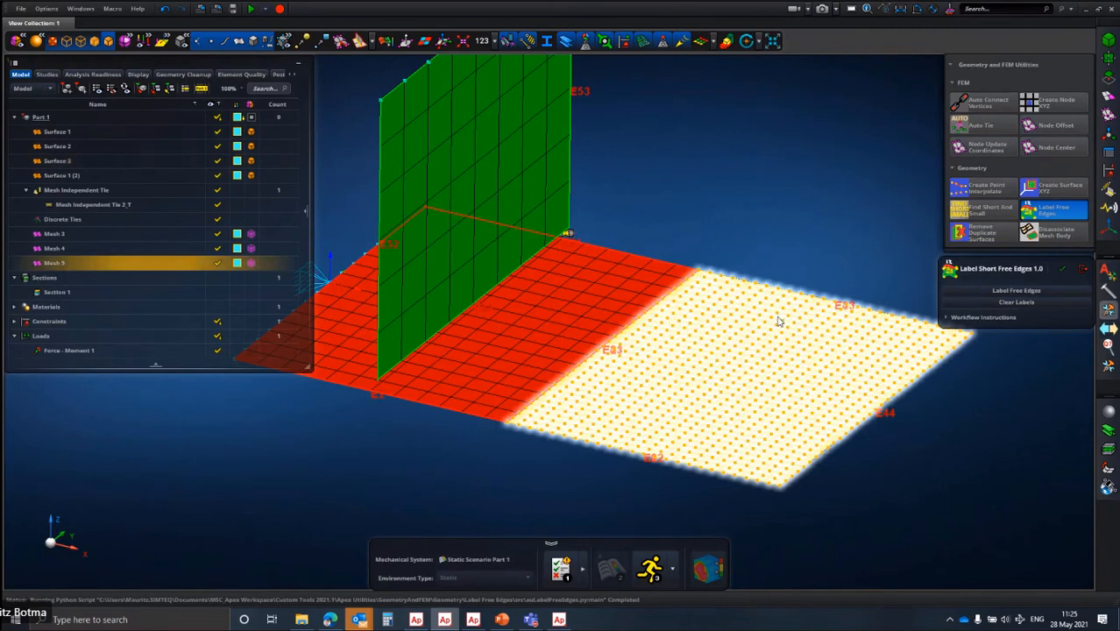
scroll(771, 317, "down", 3)
middle_click_drag(492, 151, 517, 161)
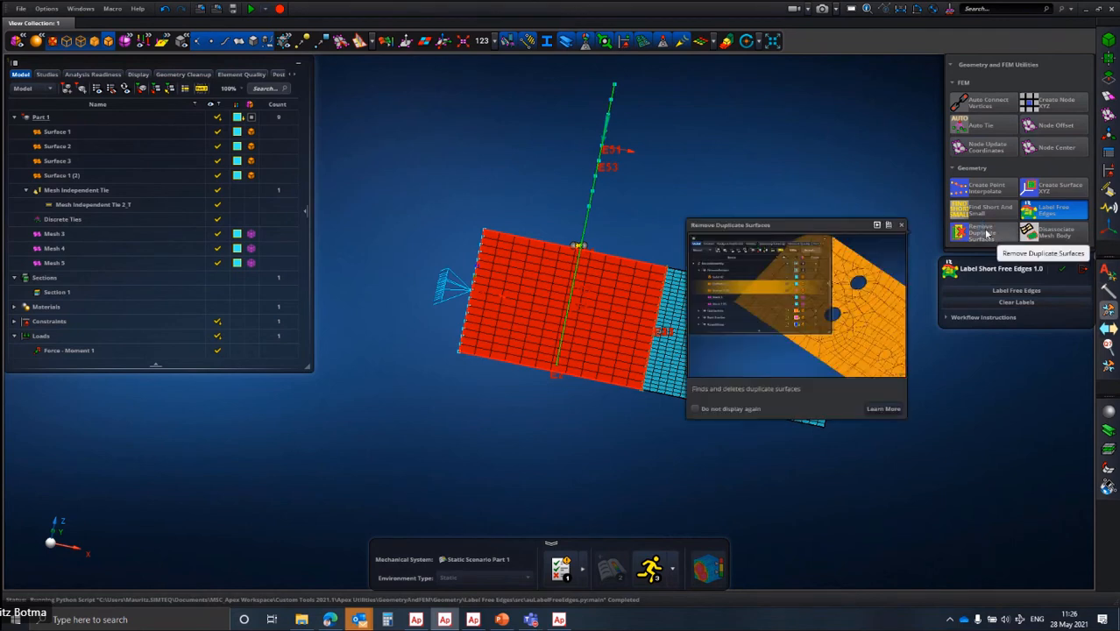
Open Remove Duplicate Surfaces and highlight the surfaces of Part 1 individually in the model tree to identify the overlapping pair.
left_click(983, 232)
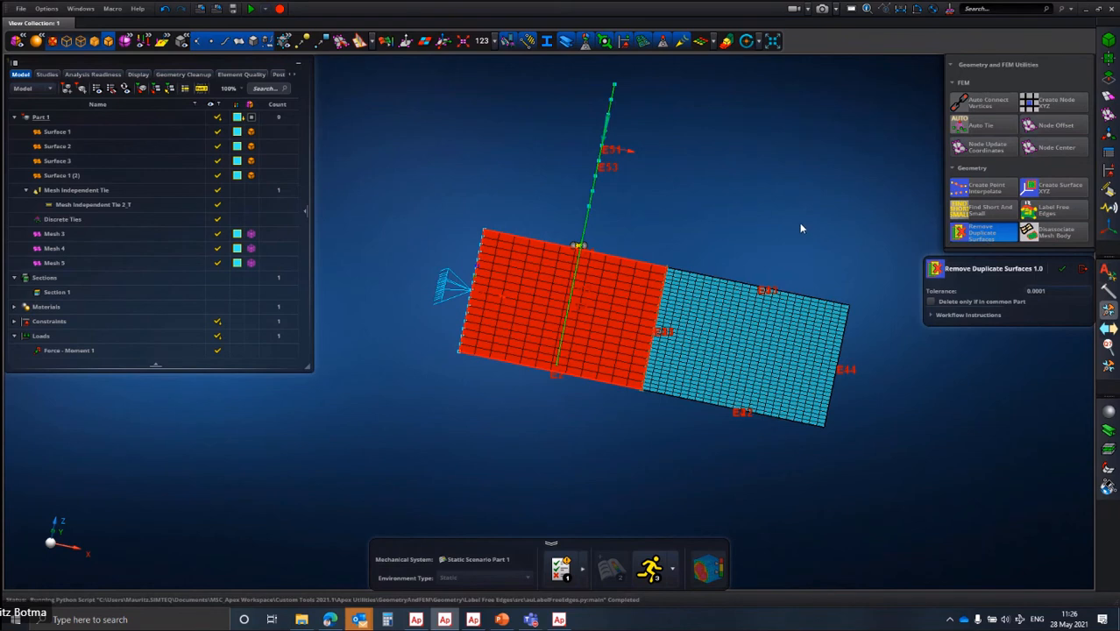
left_click(62, 175)
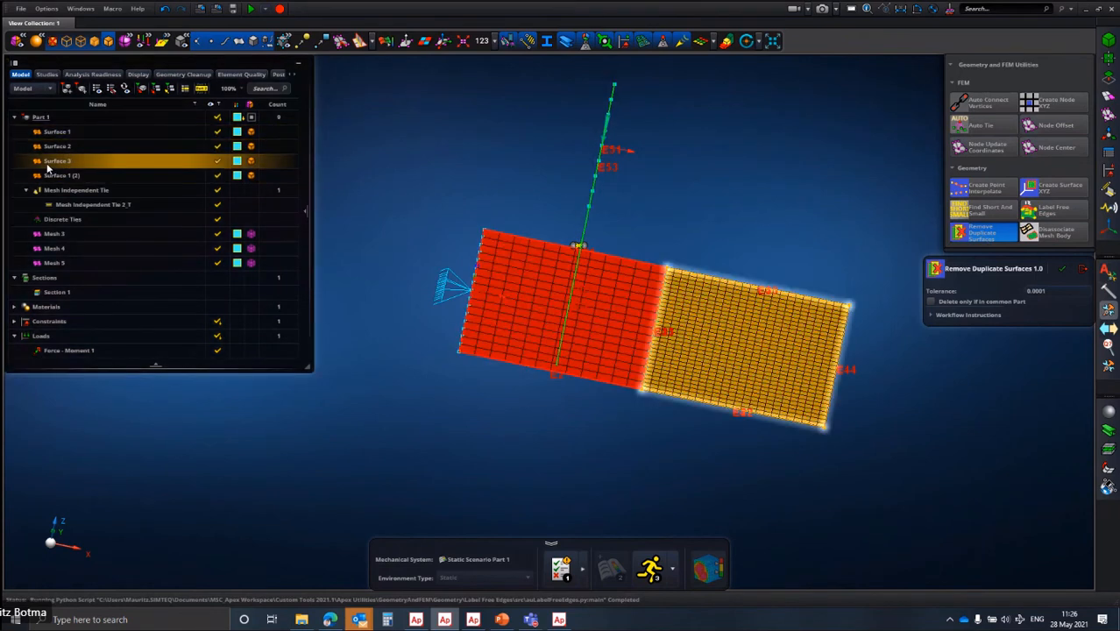
left_click(554, 221)
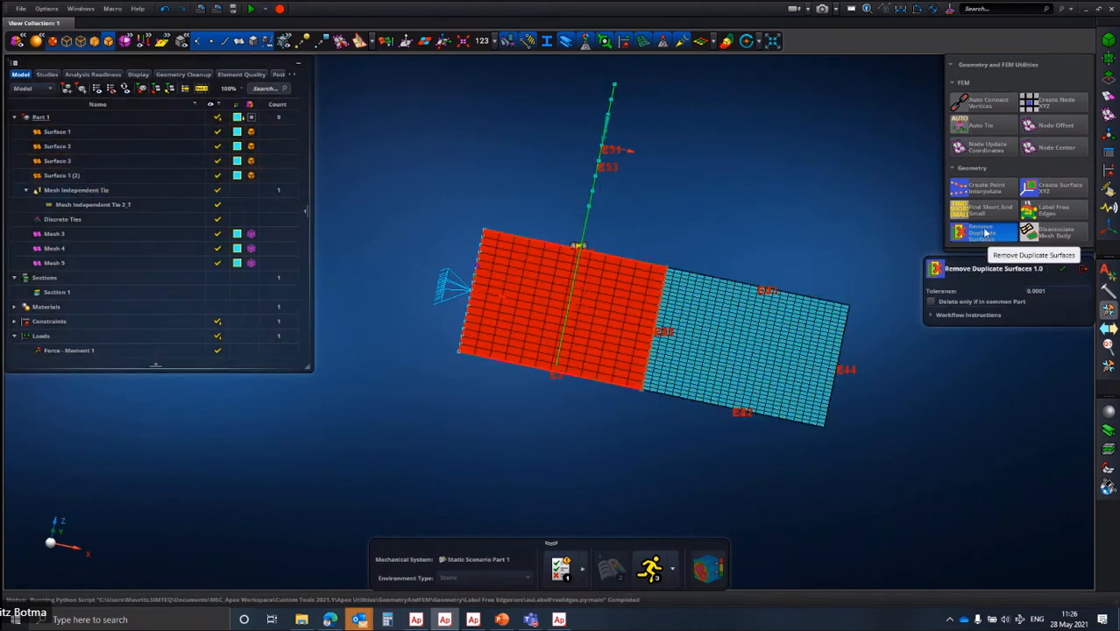
mouse_move(982, 233)
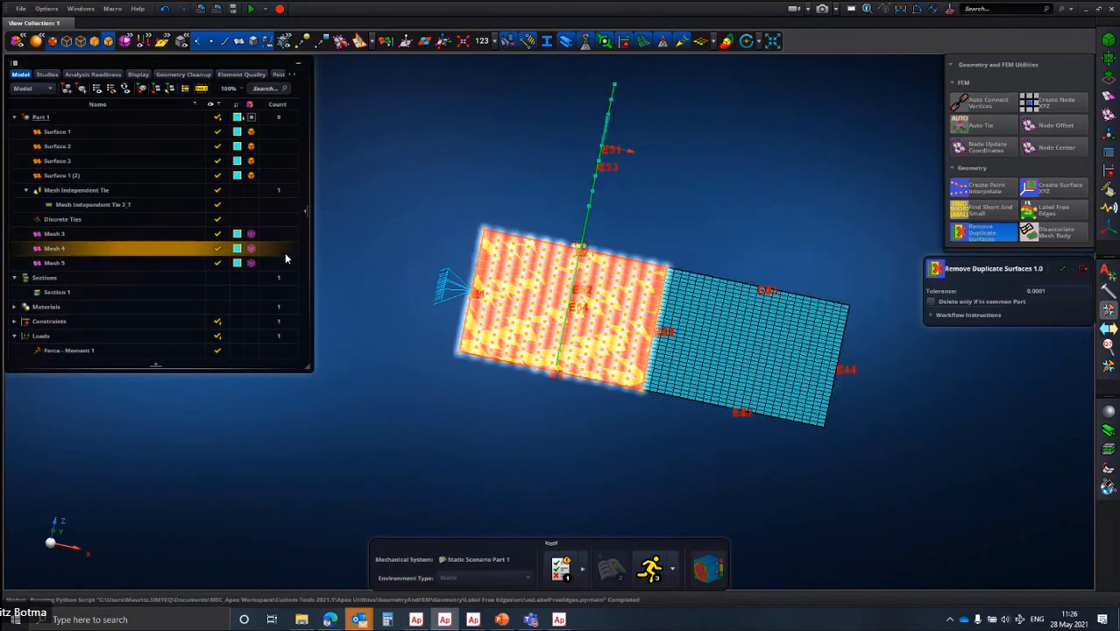
left_click(169, 188)
left_click(117, 179)
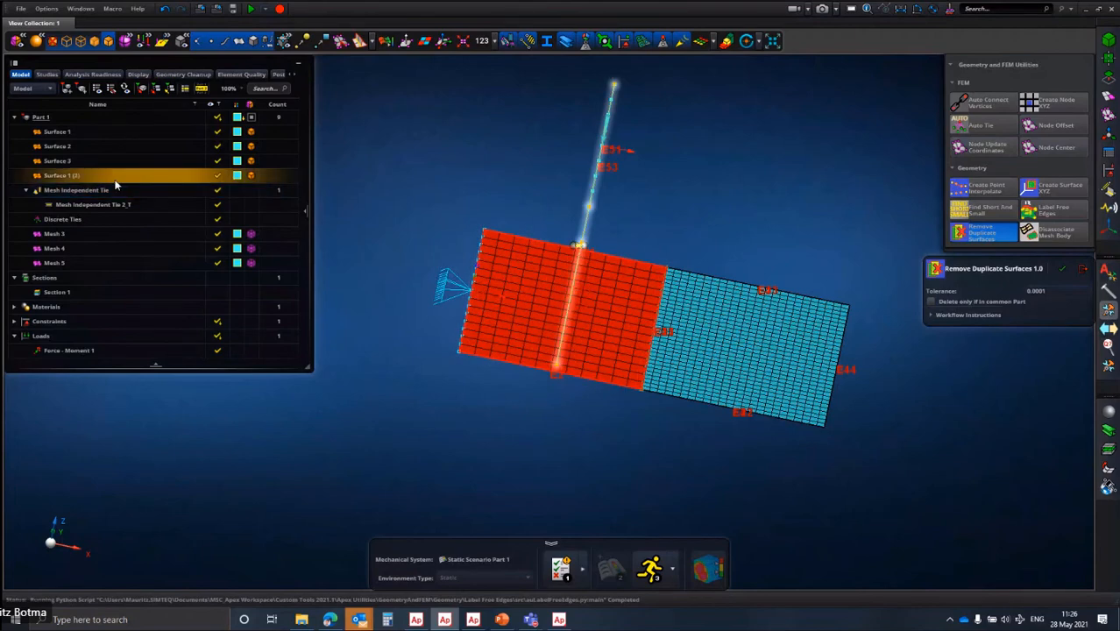
middle_click_drag(438, 230, 382, 251)
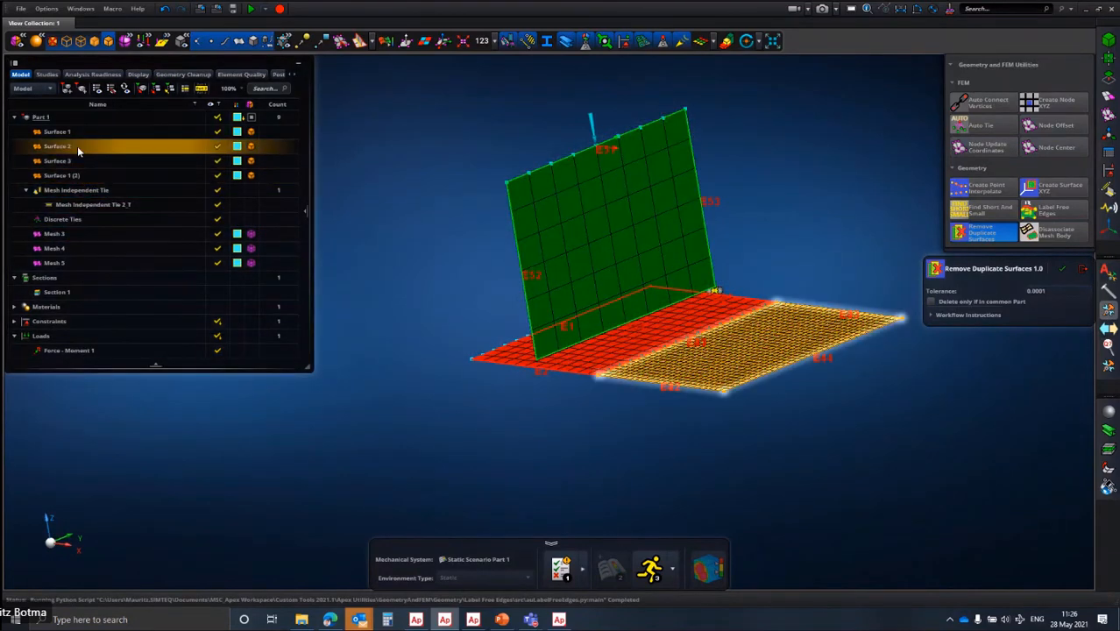
left_click(78, 133)
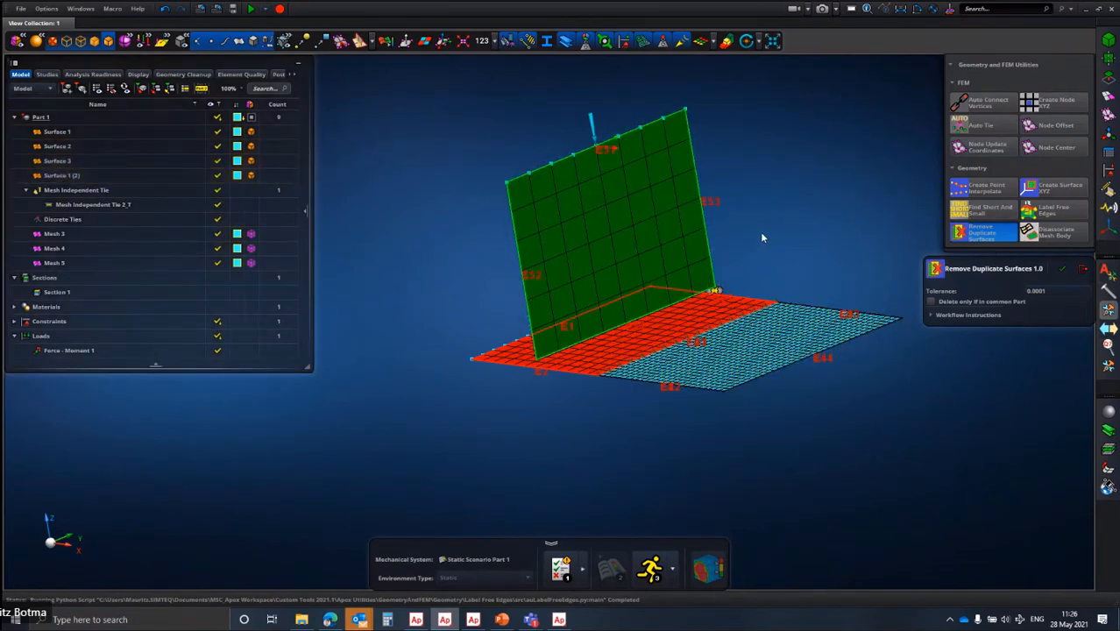
Remove duplicate surfaces across the whole model with a tolerance of 0.0001 and examine the remaining blue surface.
scroll(762, 197, "down", 3)
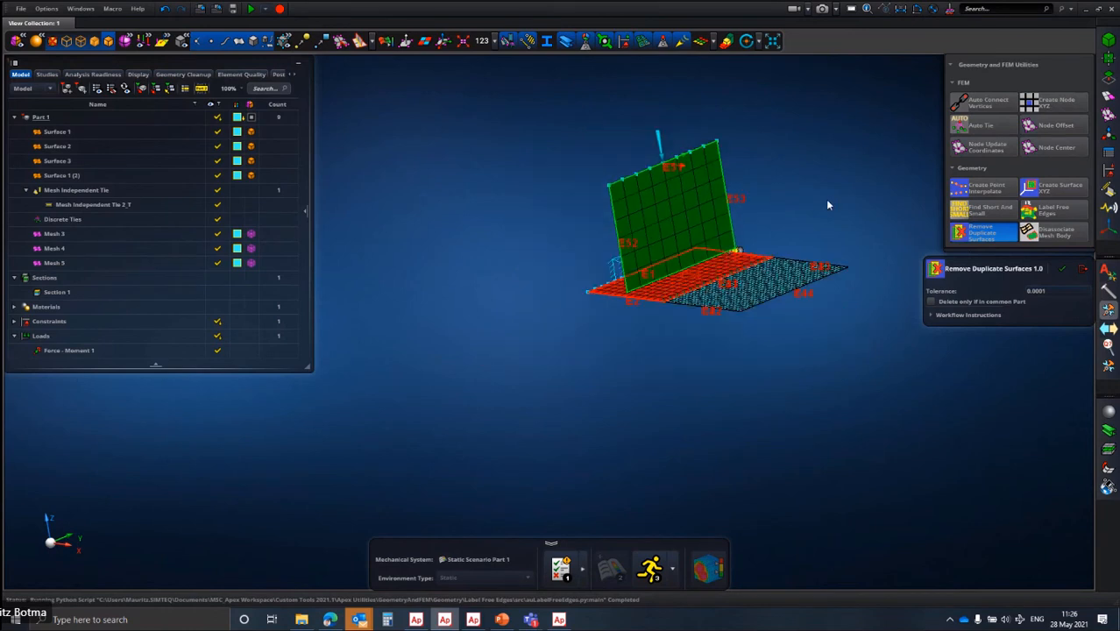
left_click_drag(911, 123, 620, 340)
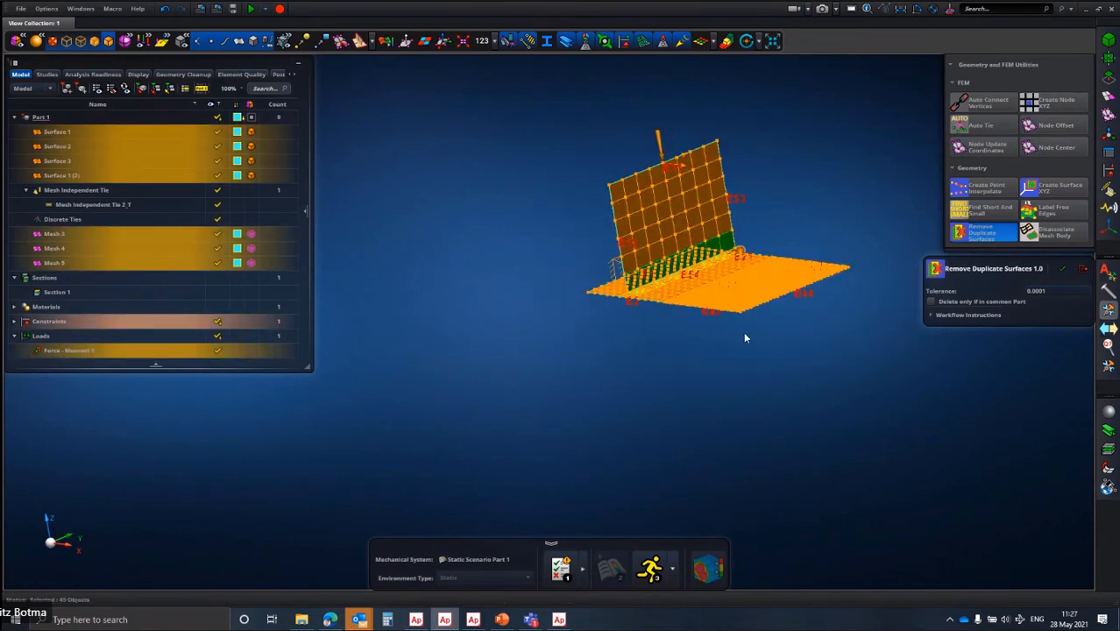
left_click(1064, 269)
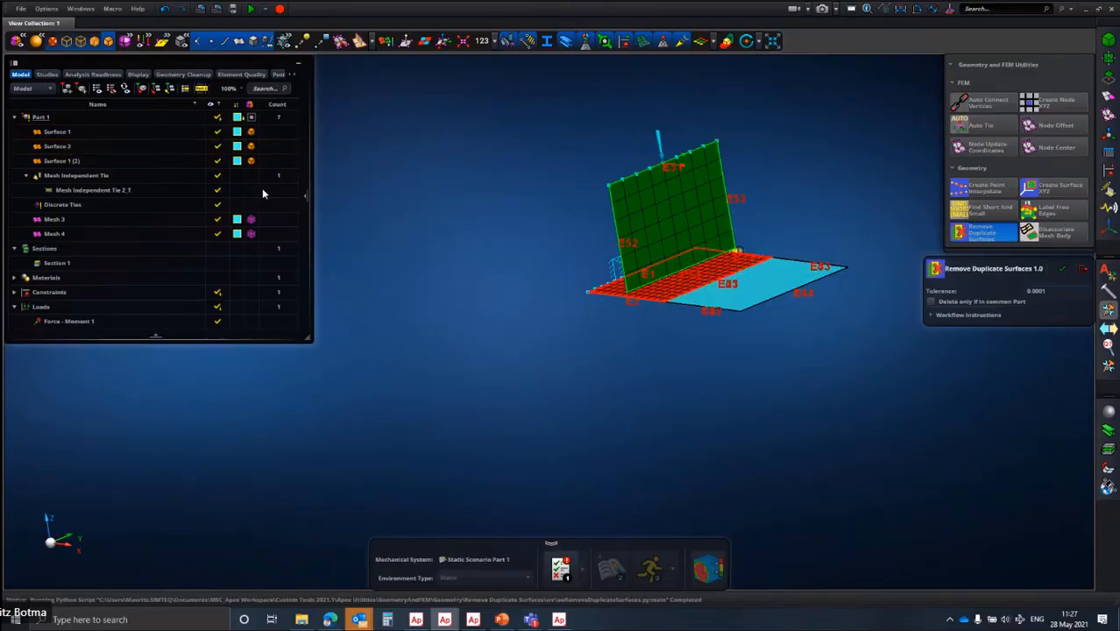
scroll(780, 312, "up", 6)
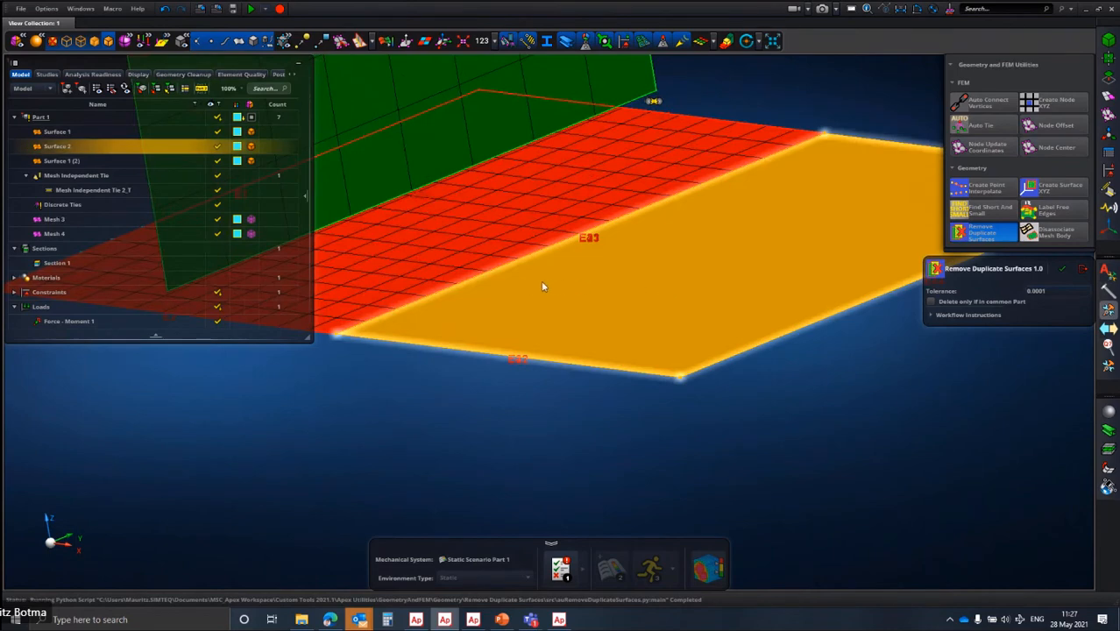
middle_click_drag(543, 283, 596, 293)
scroll(594, 283, "down", 5)
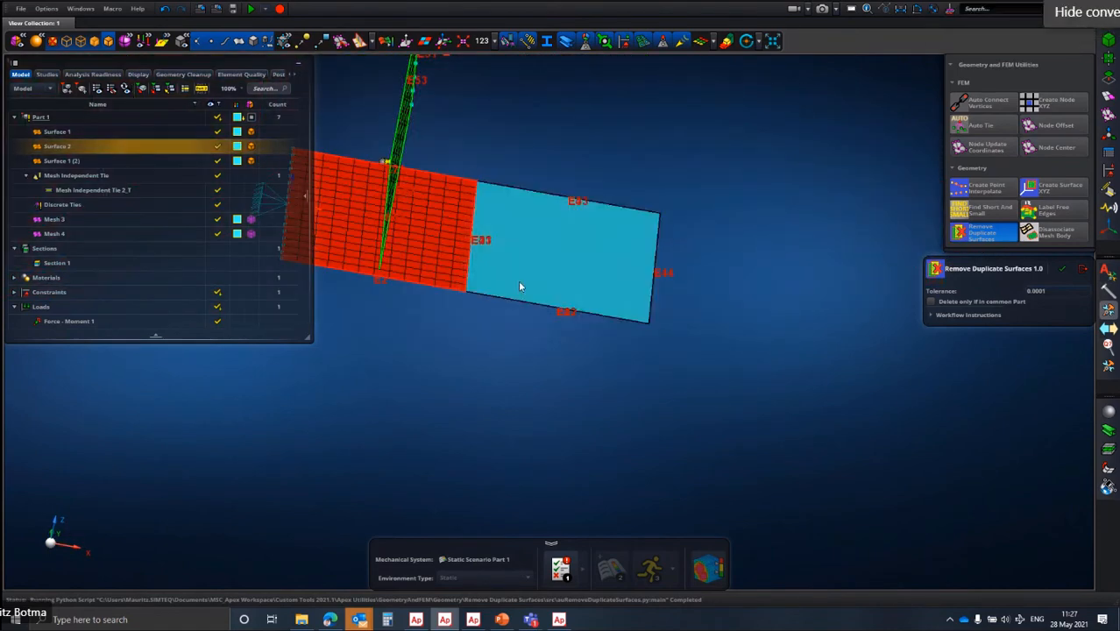
Delete the Discrete Ties from Part 1.
scroll(517, 285, "up", 4)
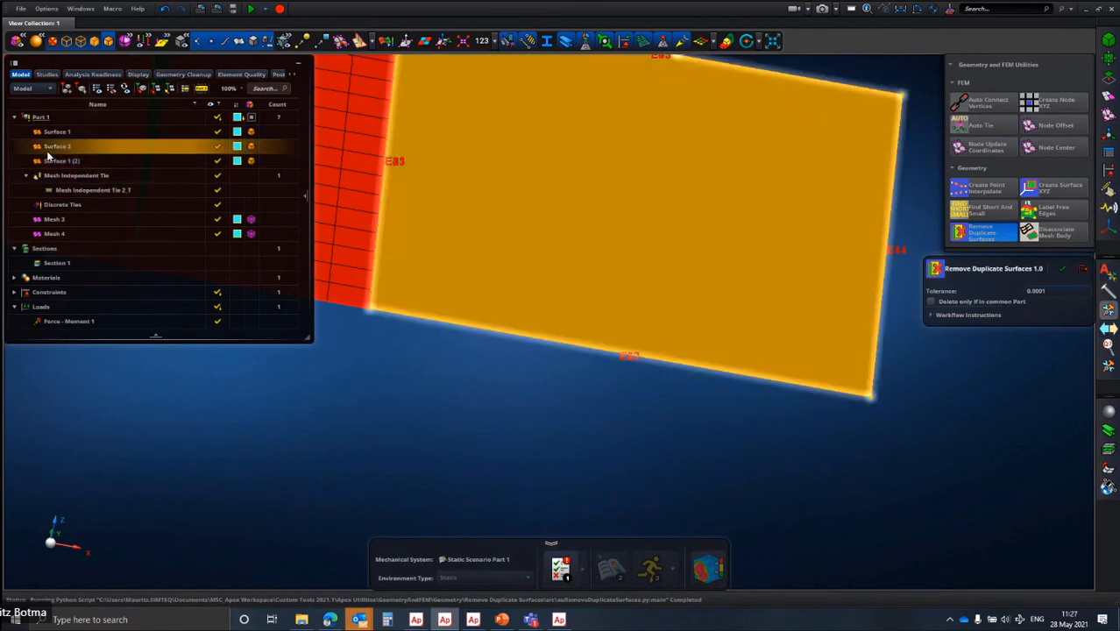
right_click(59, 207)
left_click(86, 218)
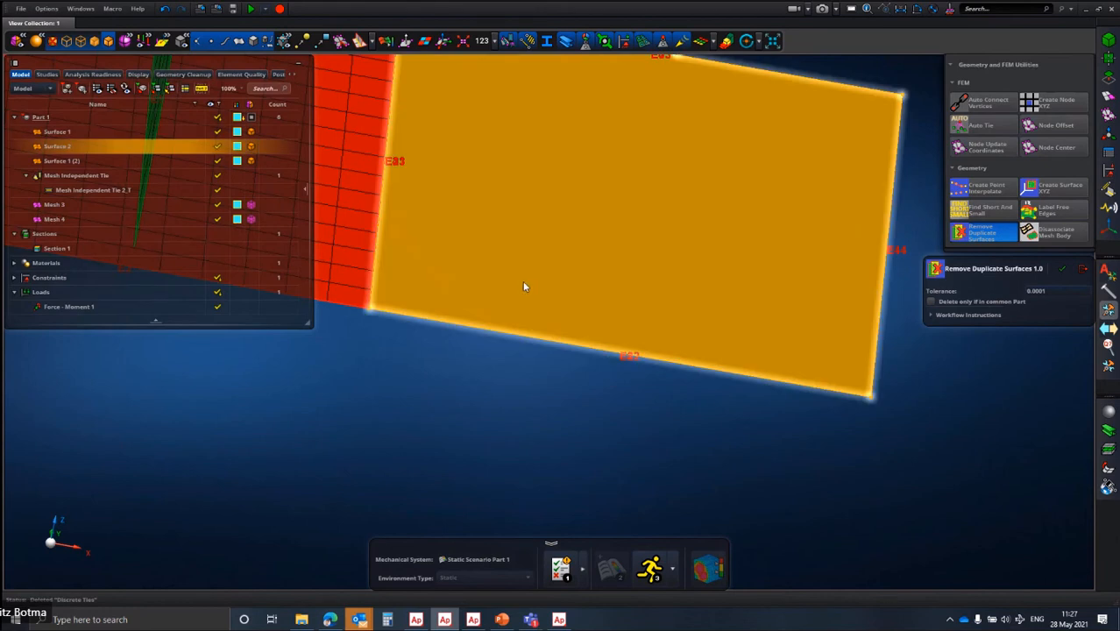
Disassociate the vertical green mesh from its geometry, dismiss the script message, and select Surface 1 (2) in the model tree.
middle_click_drag(452, 278, 431, 268)
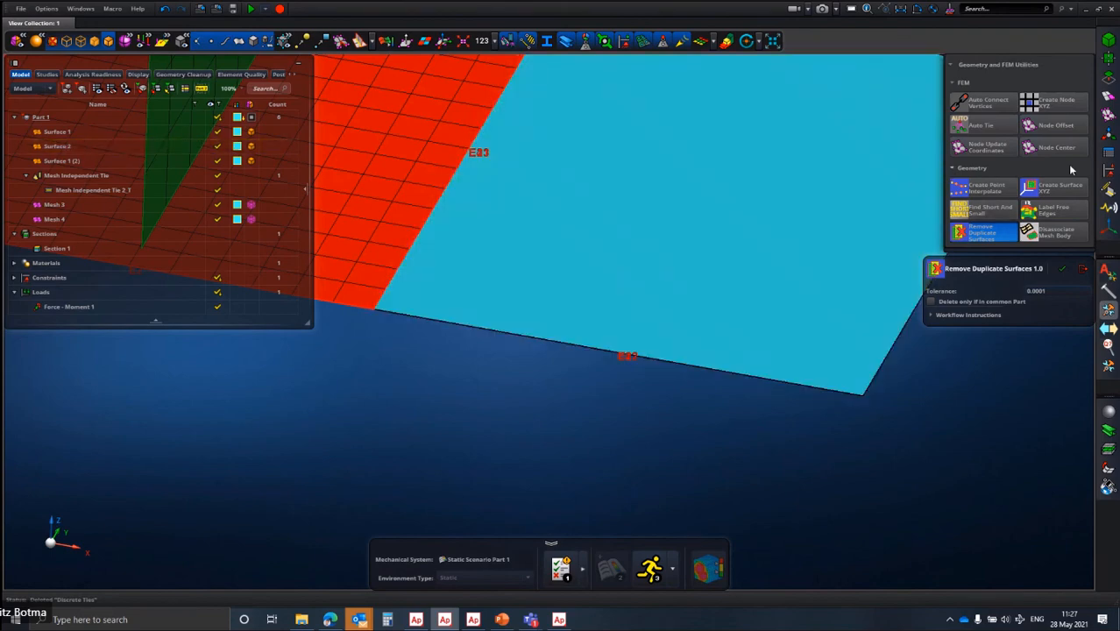
scroll(688, 245, "down", 6)
scroll(626, 219, "up", 3)
scroll(626, 219, "up", 2)
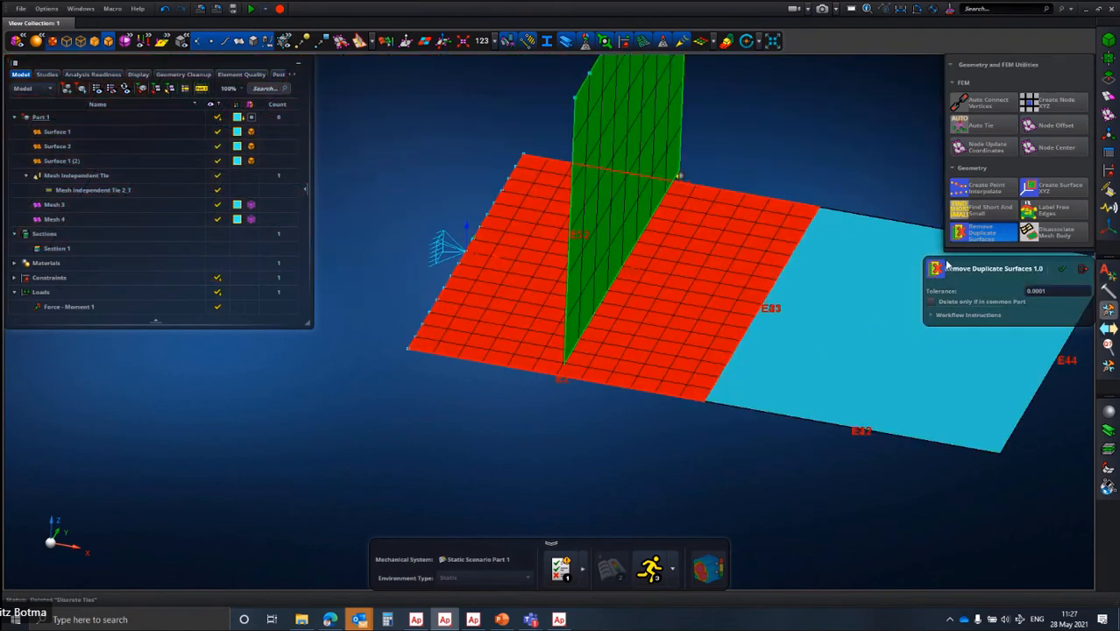
left_click(1051, 234)
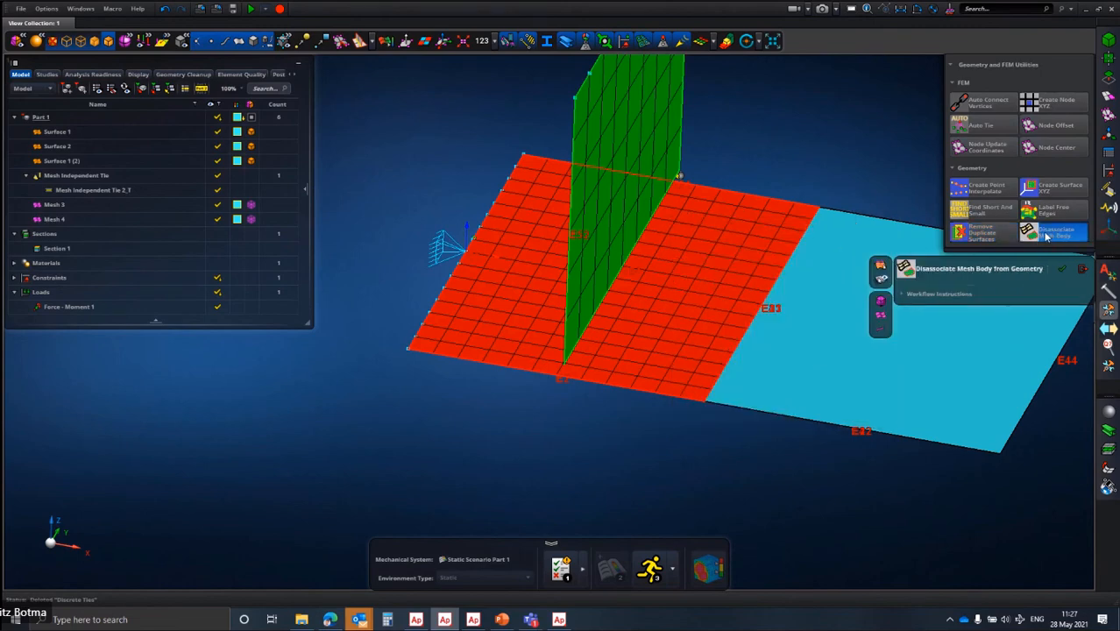
left_click(655, 329)
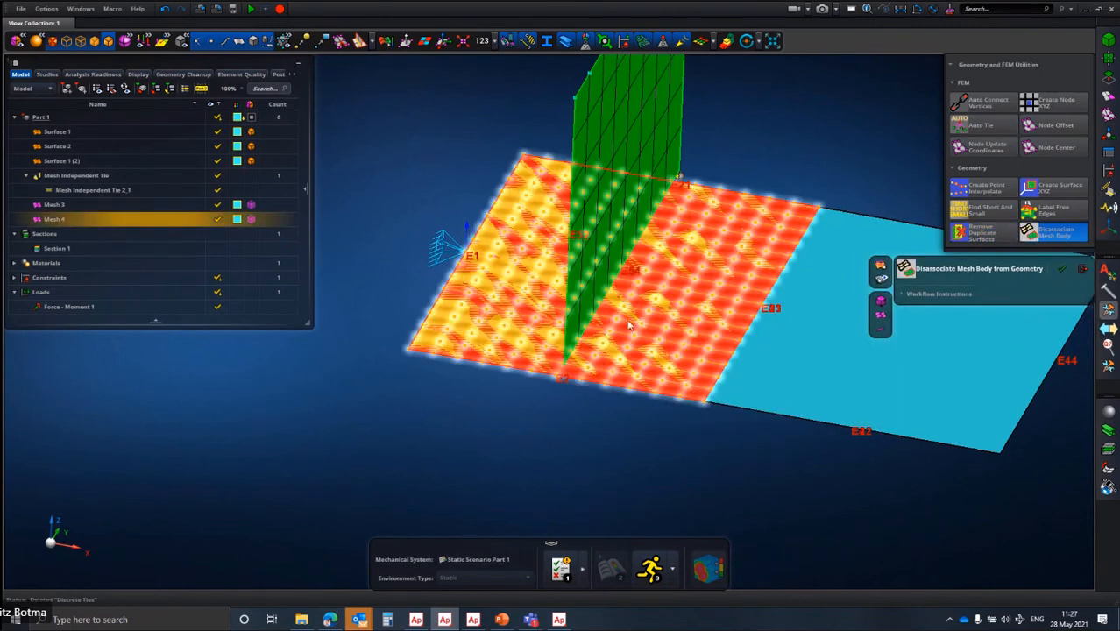
middle_click_drag(595, 196, 580, 187)
left_click(580, 188)
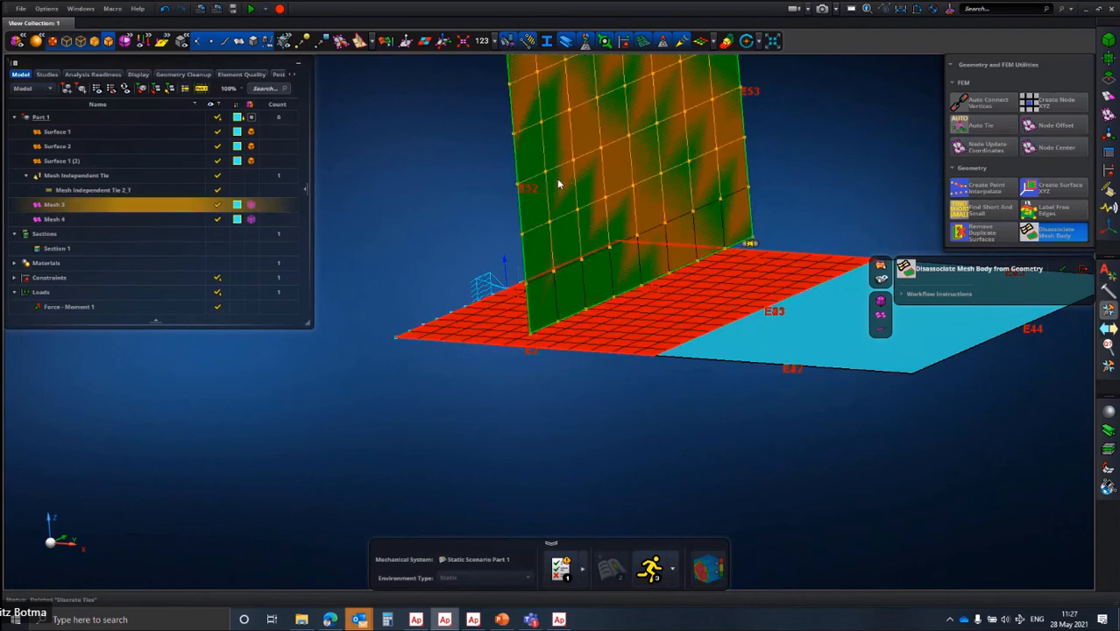
left_click(1062, 270)
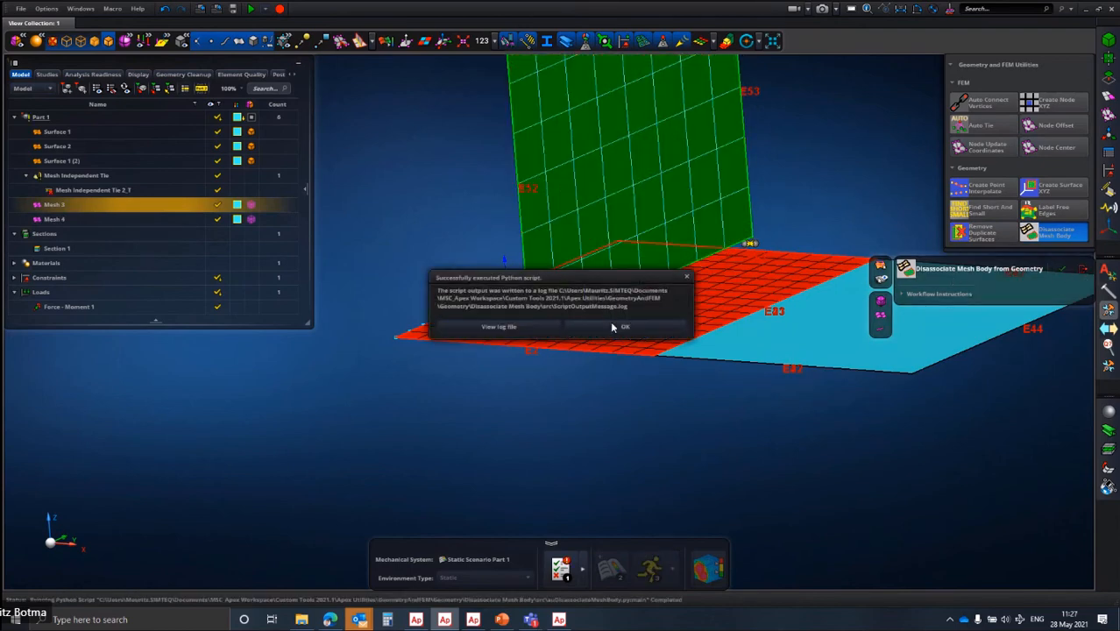
left_click(616, 325)
left_click(54, 162)
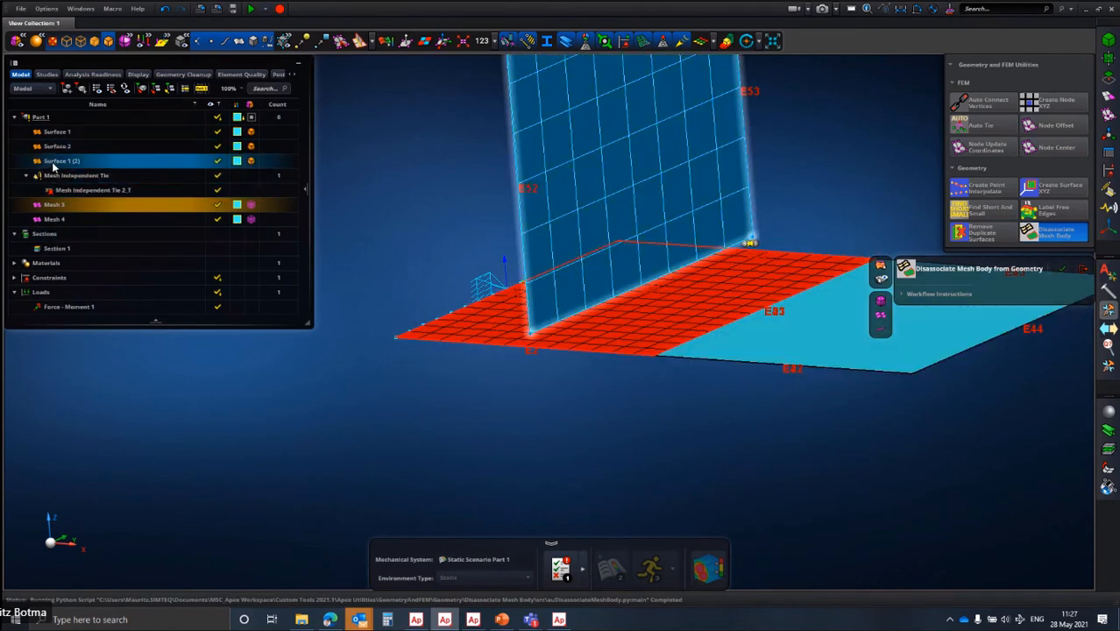
Delete Surface 1 (2) from Part 1, and undo both the deletion and the mesh disassociation.
right_click(56, 167)
left_click(89, 176)
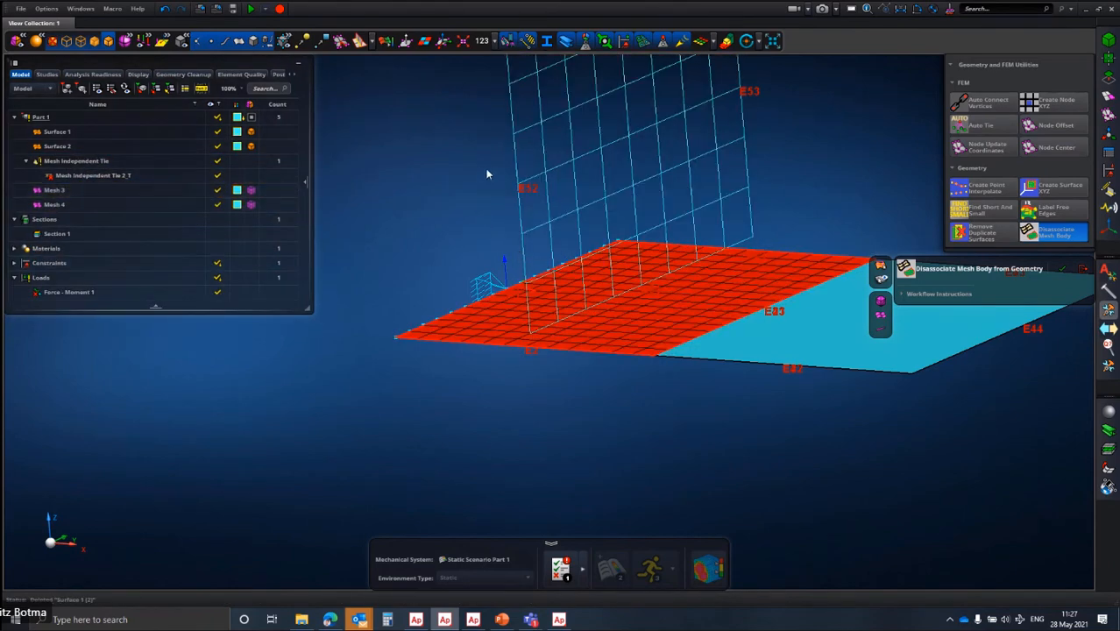
key("ctrl+z")
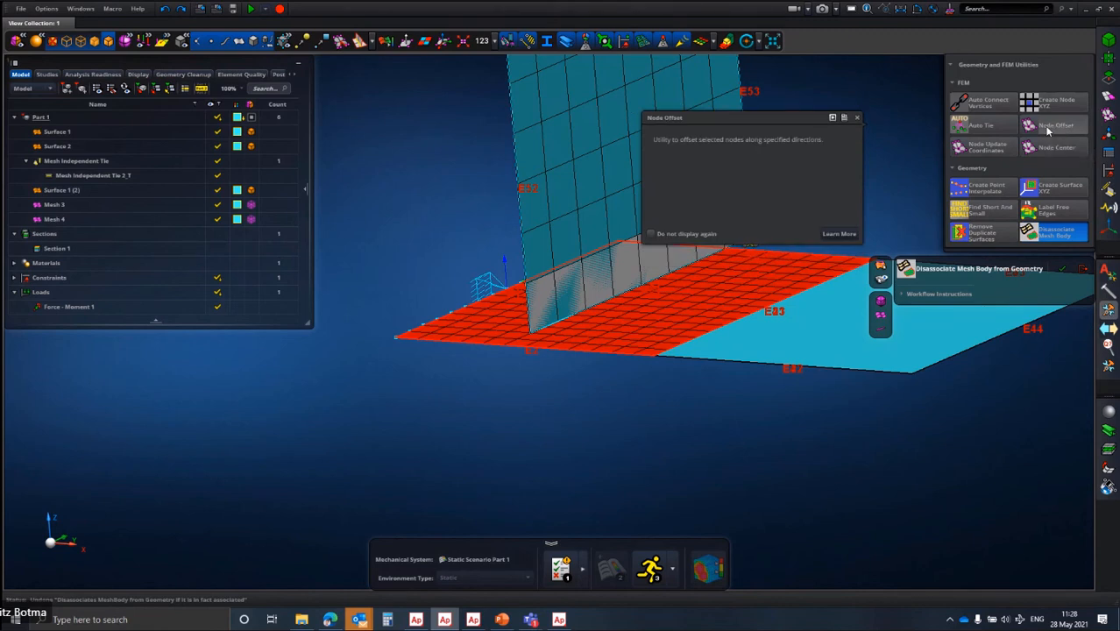
Open the Edit Contacts utility, and view the standard Mesh Independent Tie tool's description for comparison.
left_click(1109, 330)
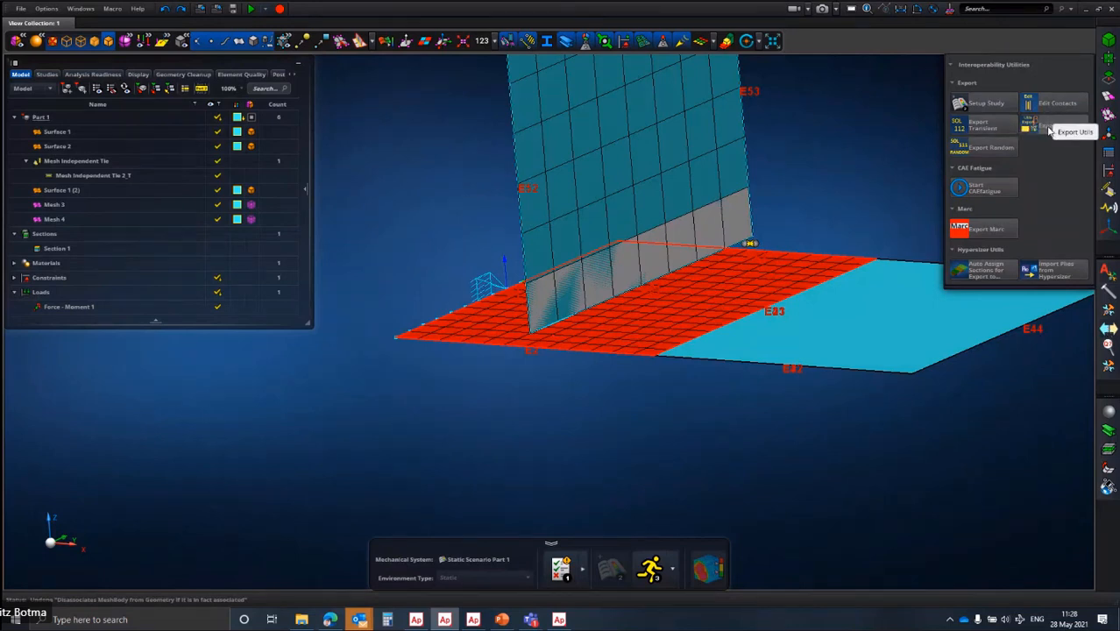
left_click(1050, 105)
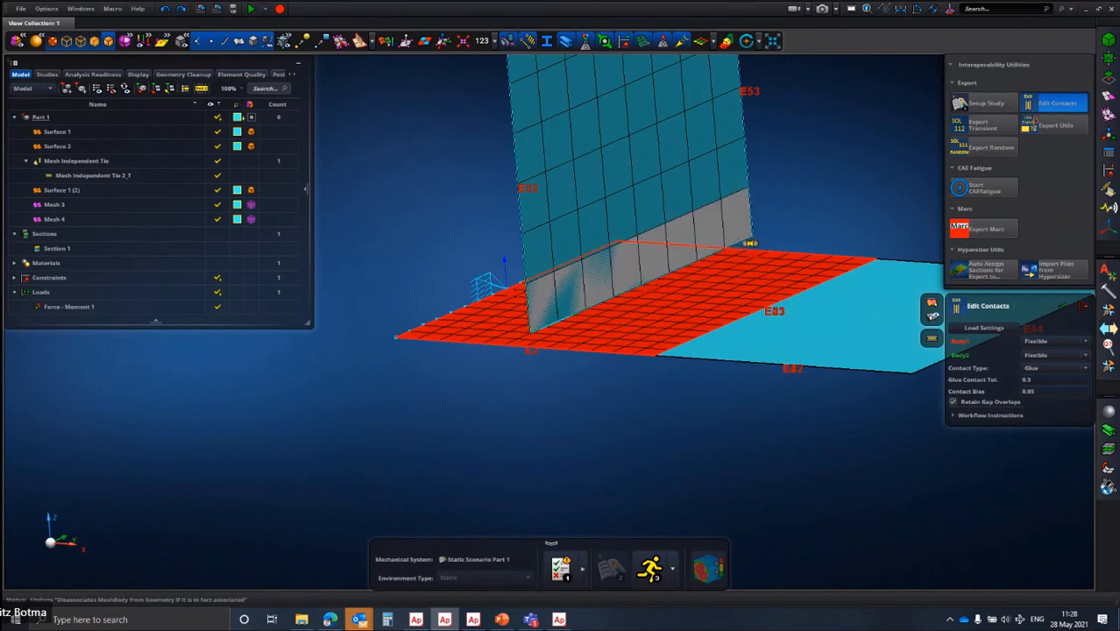
left_click(1108, 191)
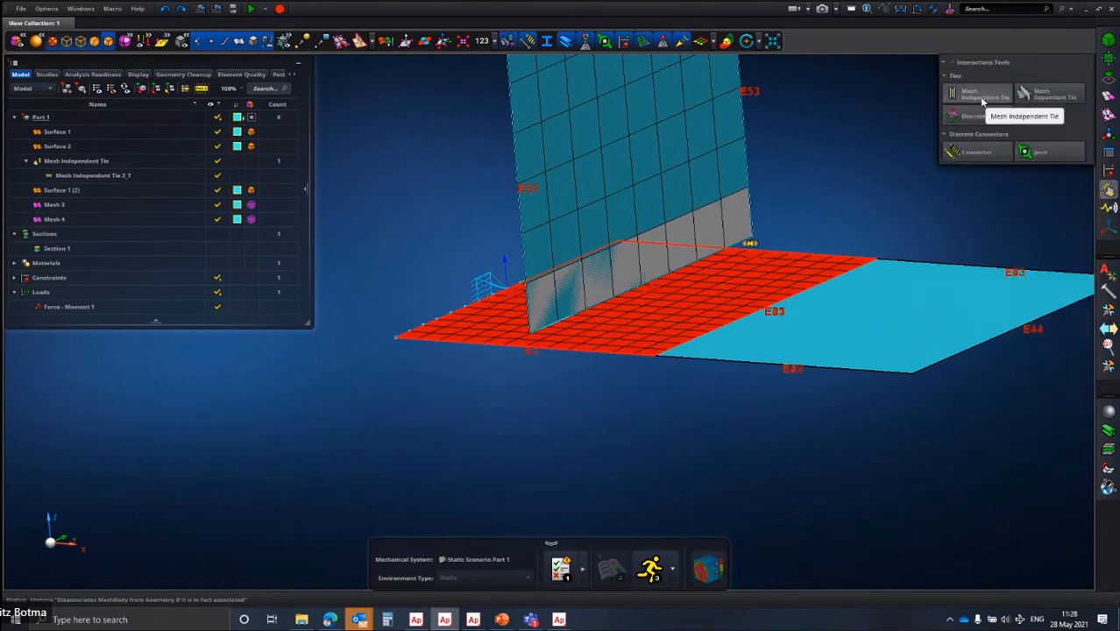
mouse_move(987, 102)
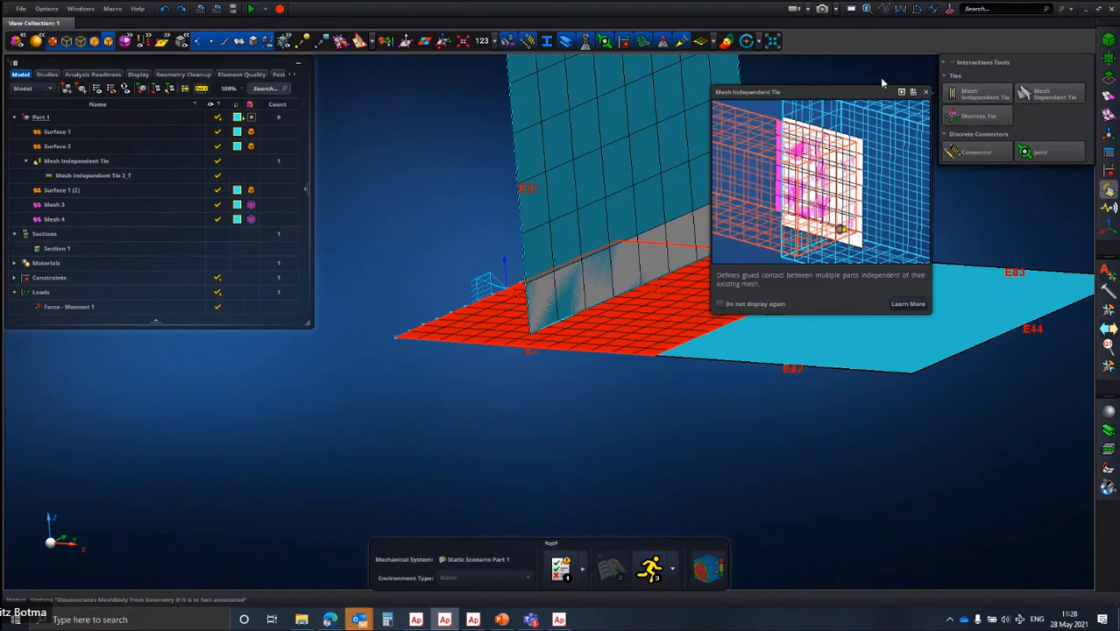
left_click(752, 244)
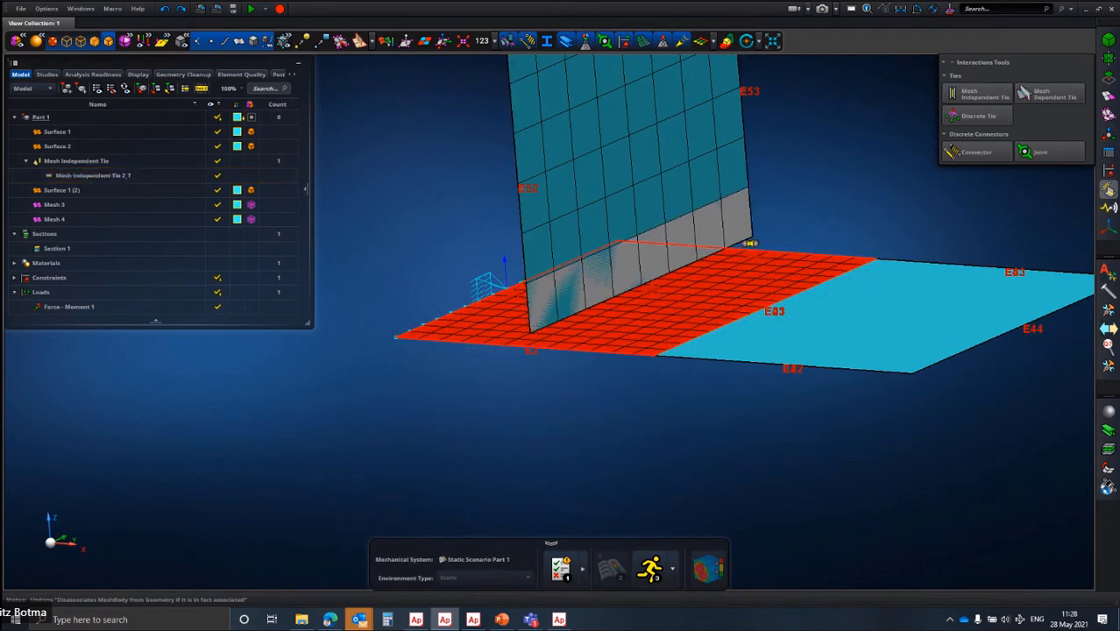
Use Edit Contacts to apply the Glue contact type with flexible bodies to Part 1's mesh independent tie.
left_click(1109, 328)
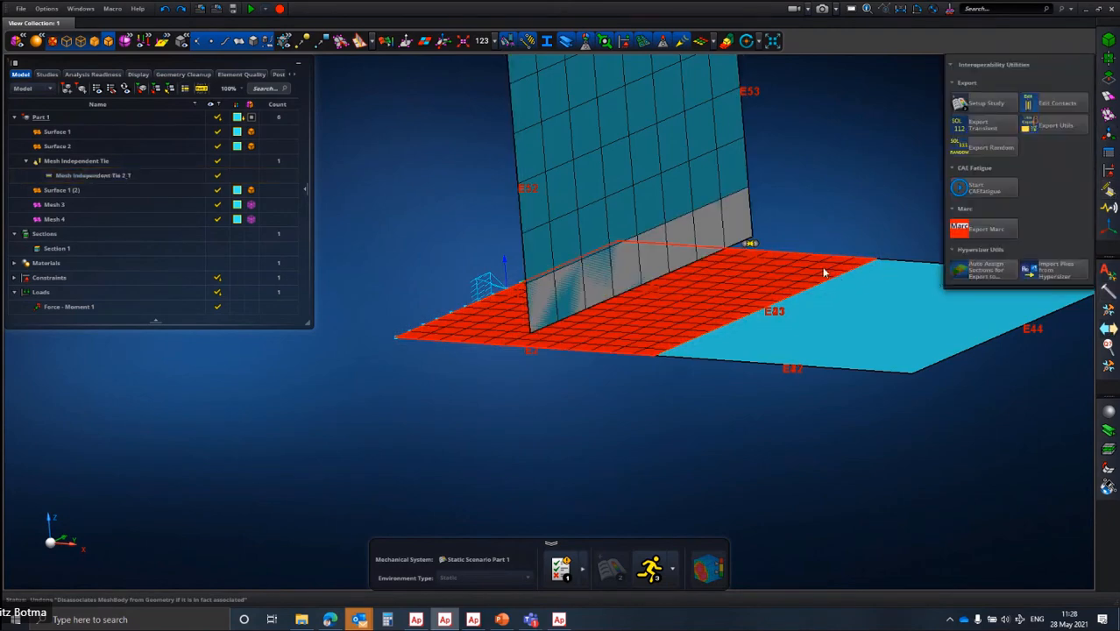
left_click(752, 244)
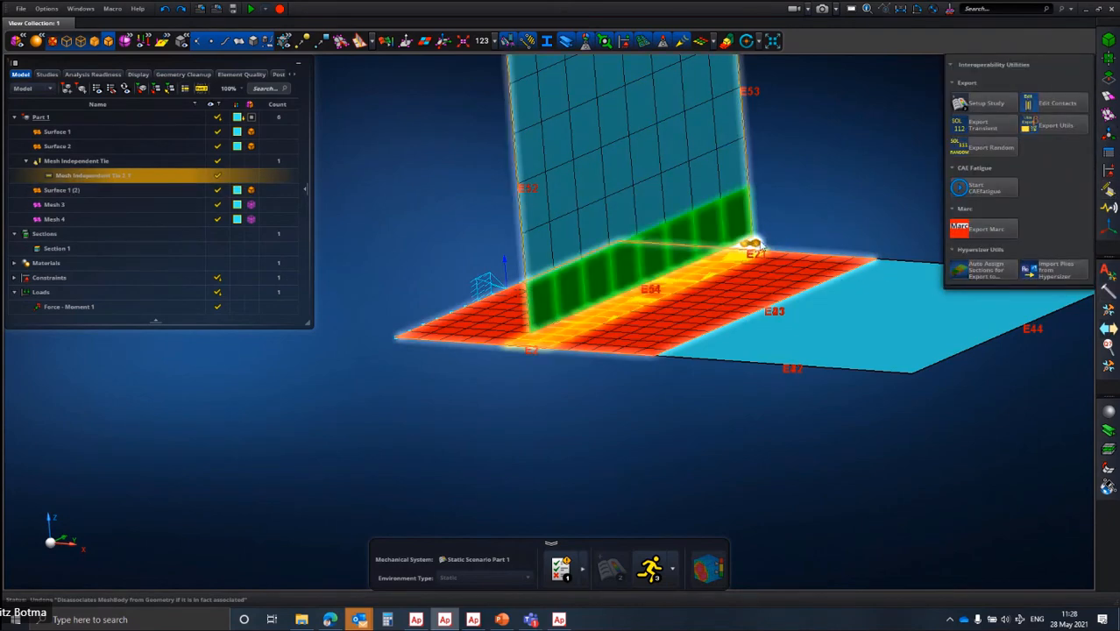
left_click(1056, 104)
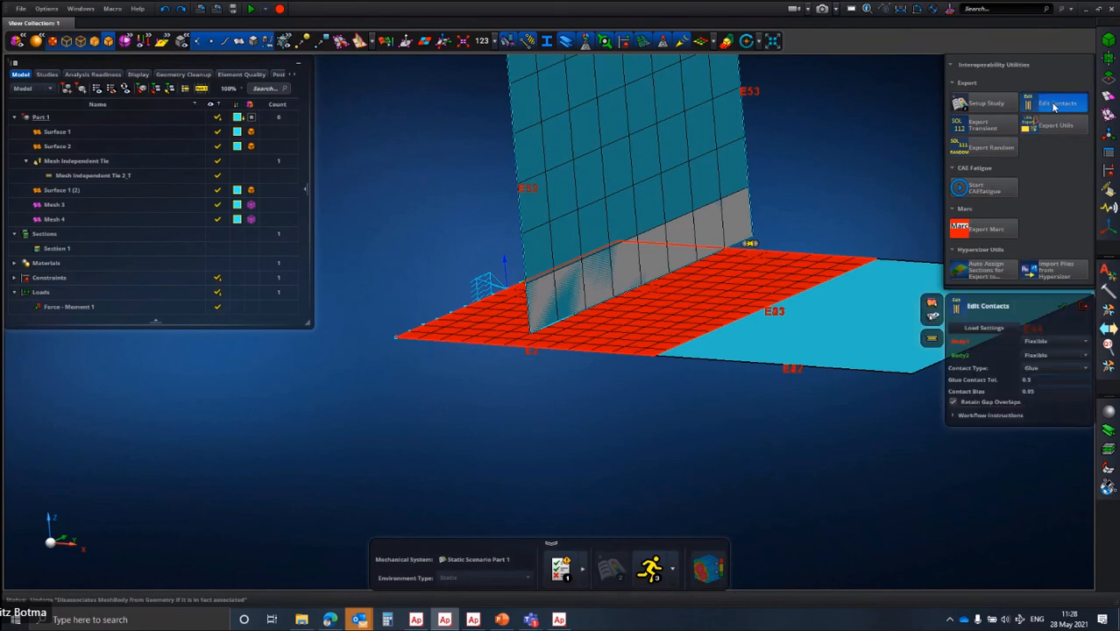
left_click(86, 176)
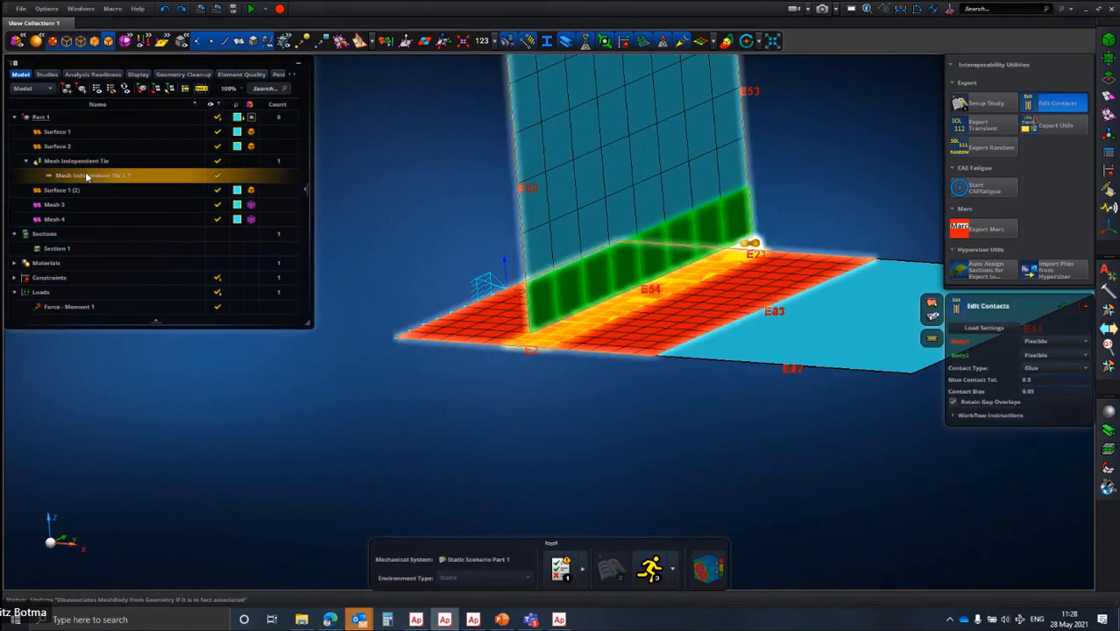
left_click(1058, 306)
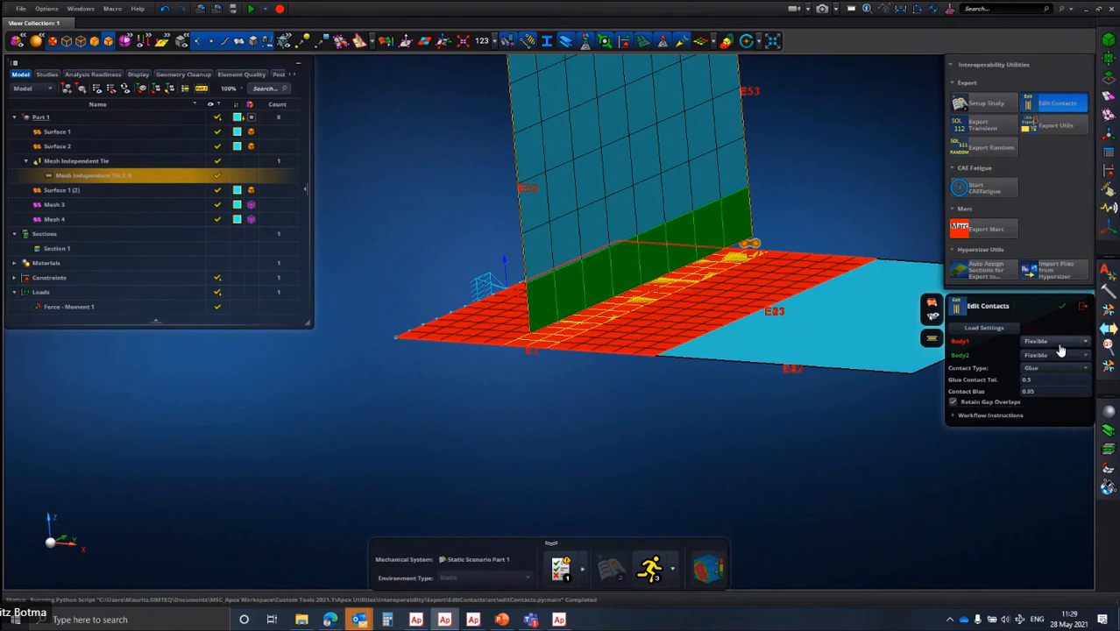
Load the selected tie's settings in Edit Contacts and switch its contact type to Touch.
left_click(985, 327)
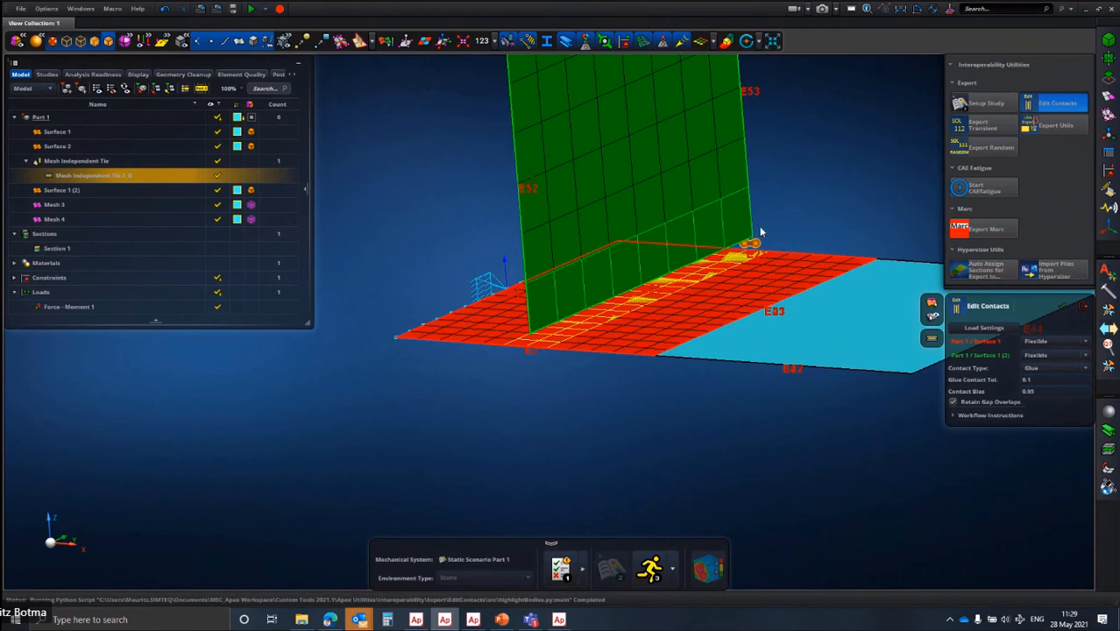
left_click(1052, 368)
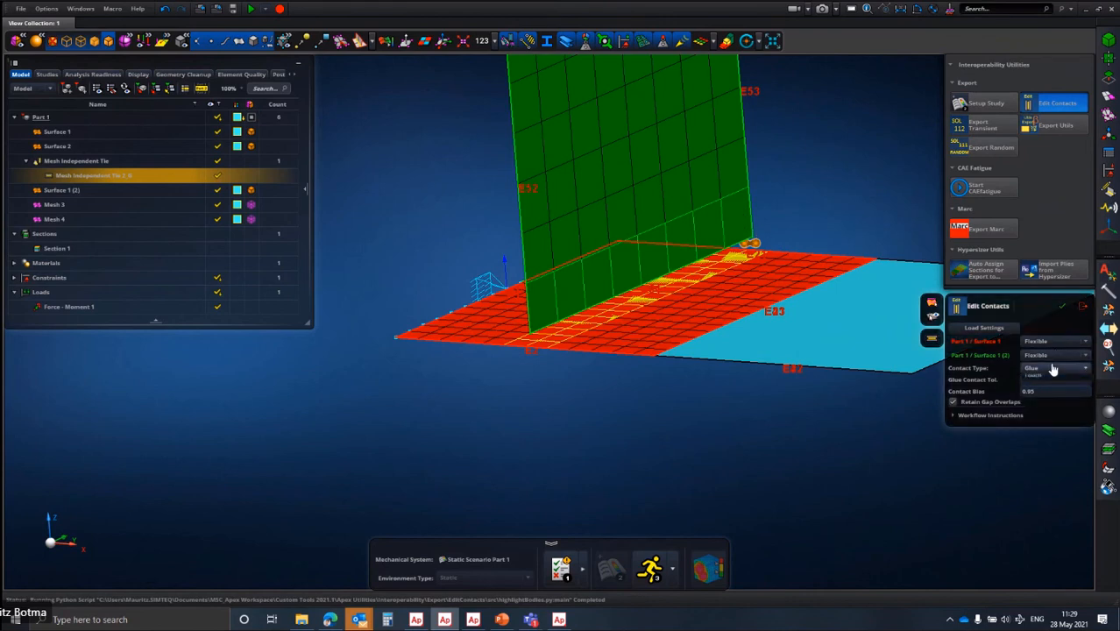
left_click(1046, 392)
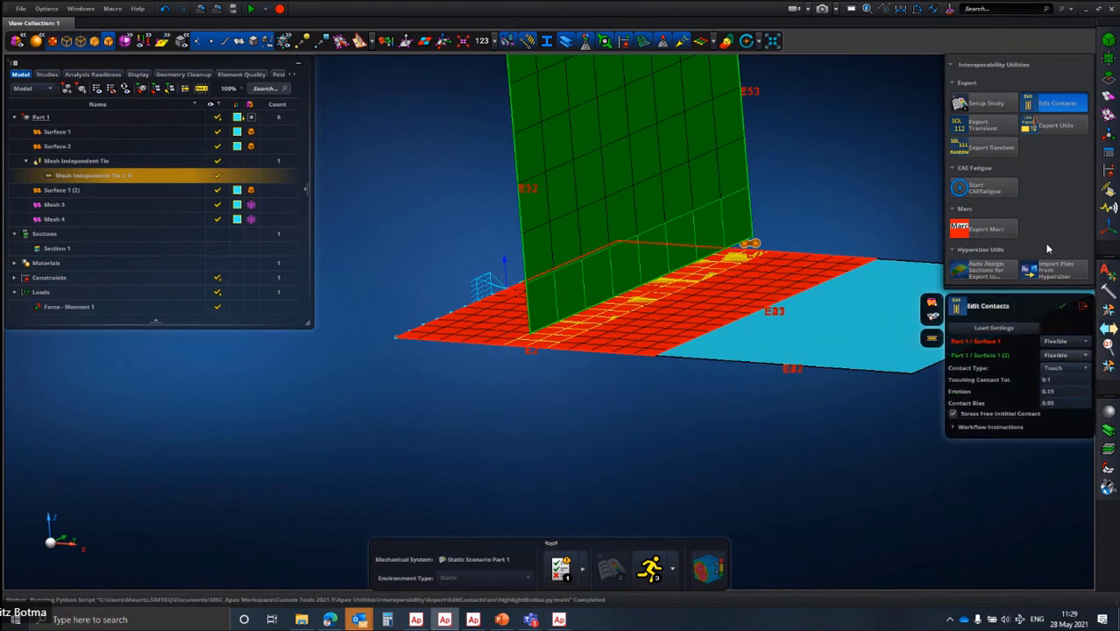
Open Export Utils to view the options for exporting a customized bdf.
left_click(1052, 128)
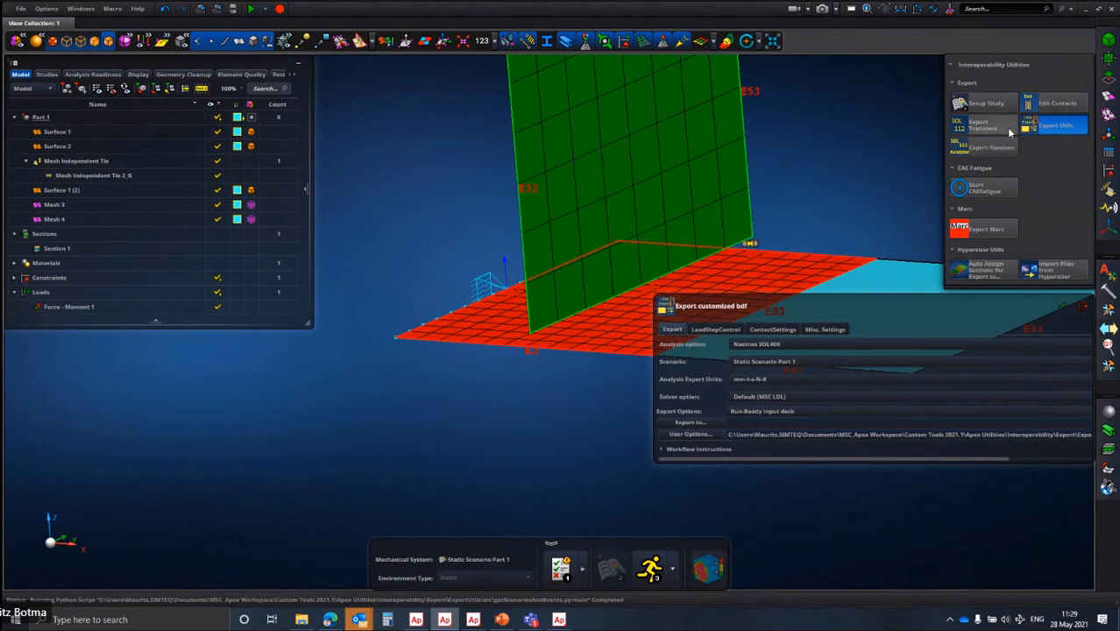
mouse_move(1058, 112)
mouse_move(995, 234)
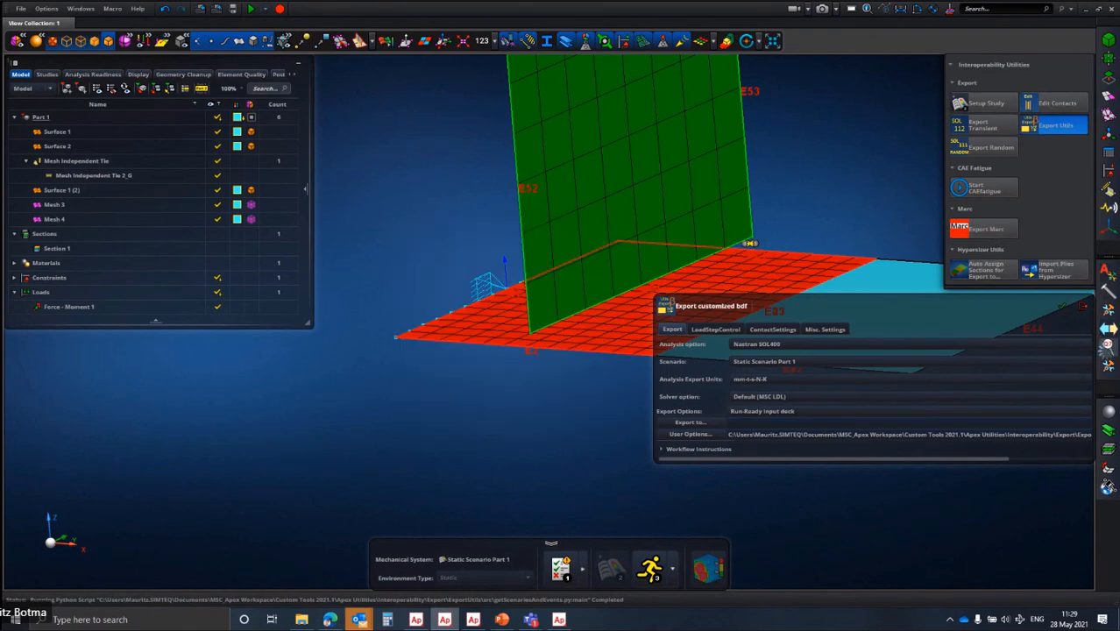
View the Count By Part description among the query tools, and query the model's name and path with Model_Name.
left_click(1107, 345)
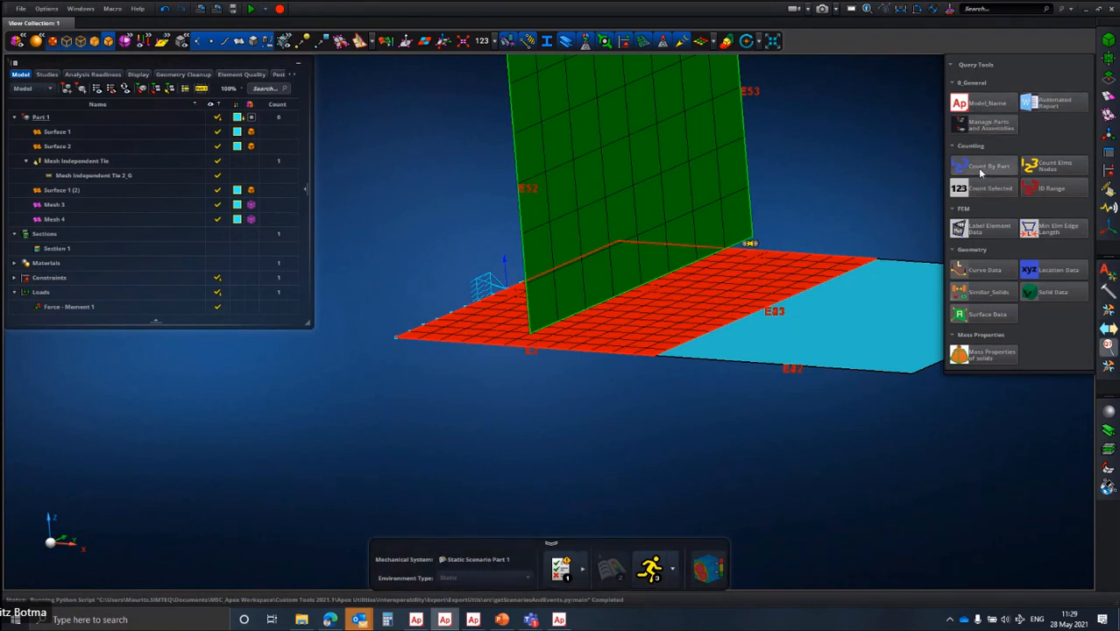
mouse_move(979, 174)
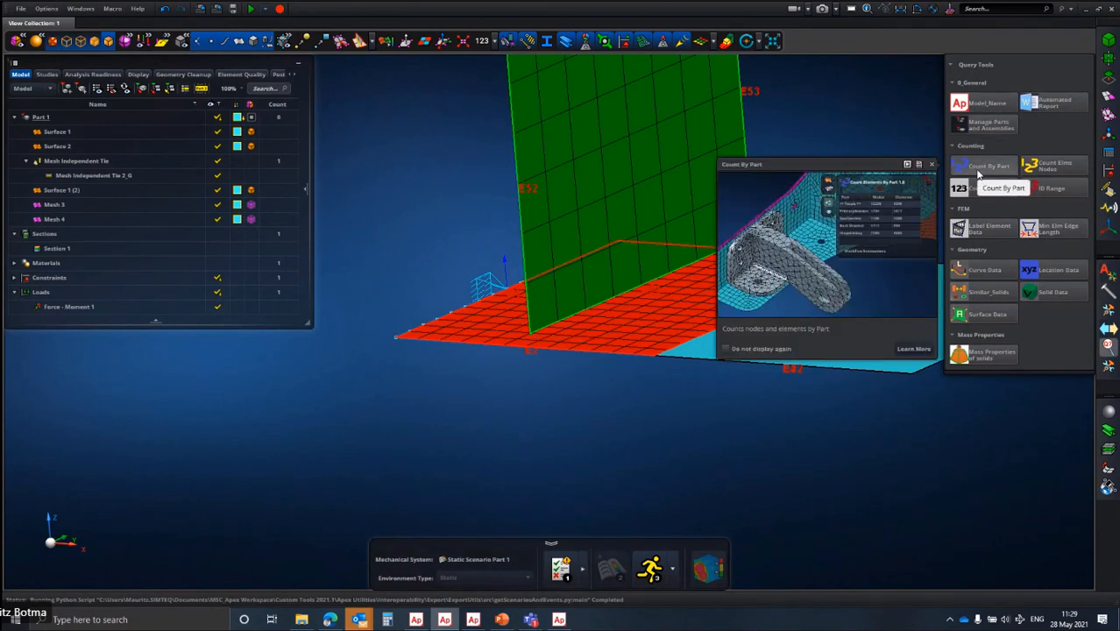
left_click(979, 174)
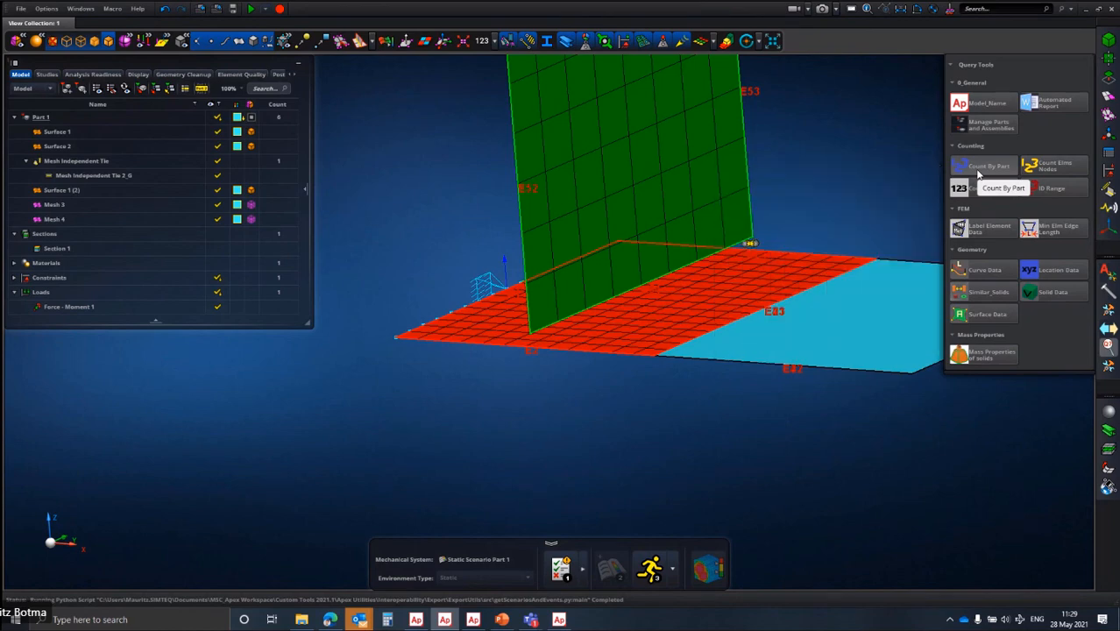
left_click(989, 104)
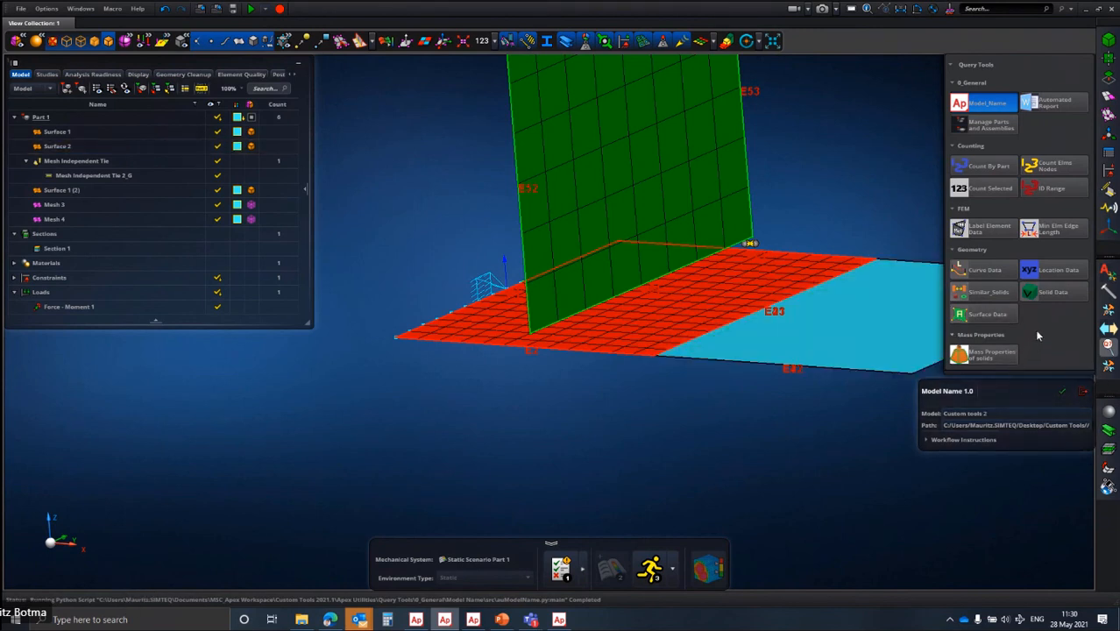
View the Location Data, Solid Data and Mass Properties of Solids query tools in turn.
left_click(1036, 274)
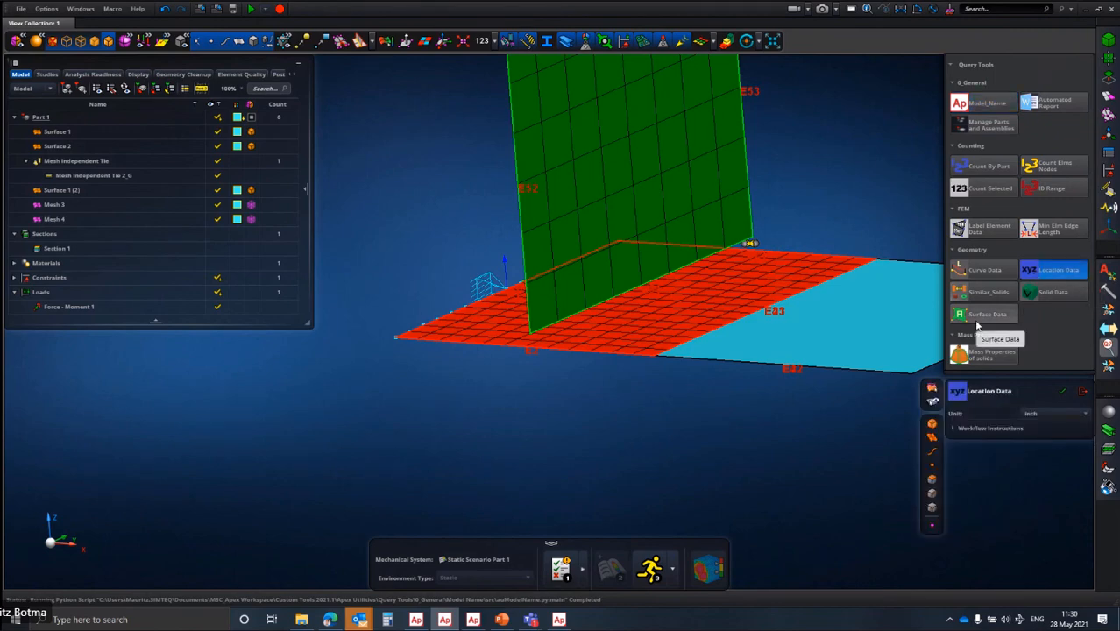
left_click(1052, 295)
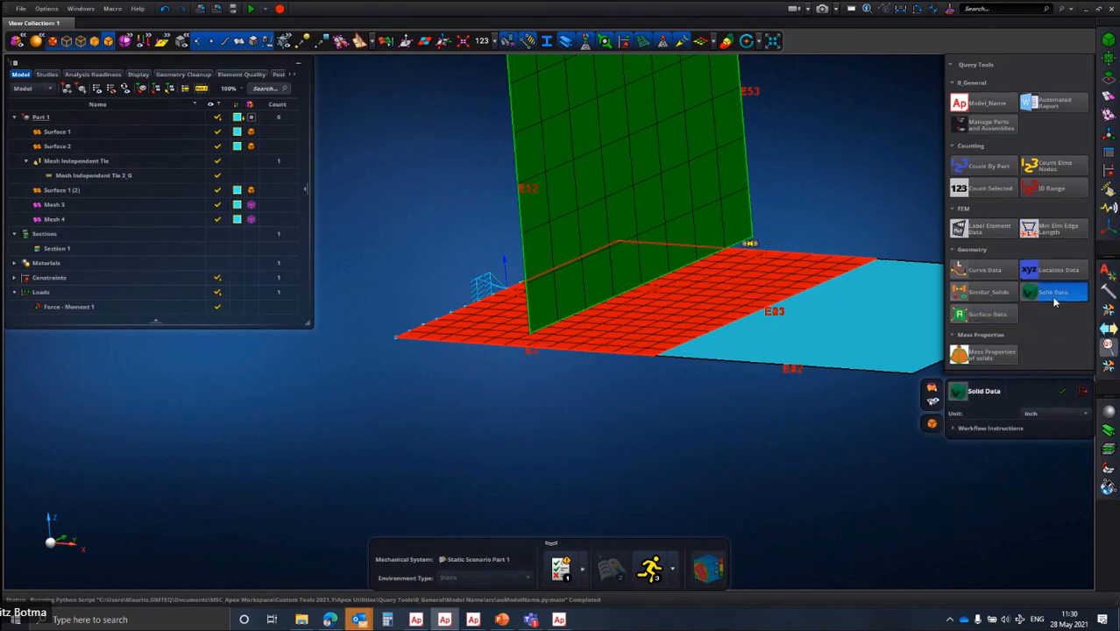
left_click(981, 356)
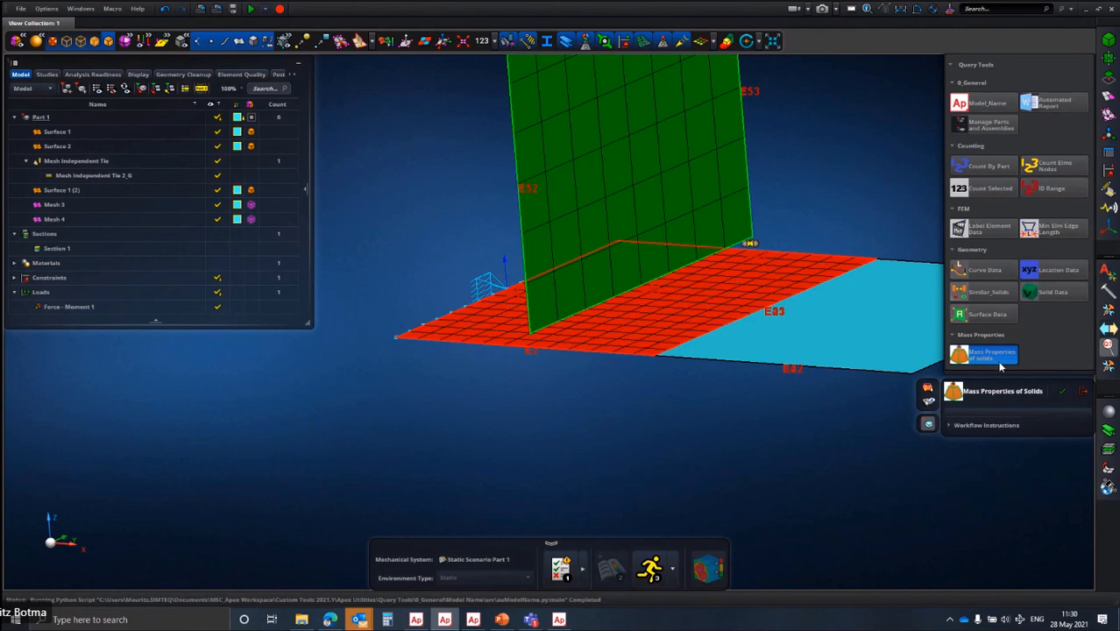
left_click(814, 336)
left_click(983, 122)
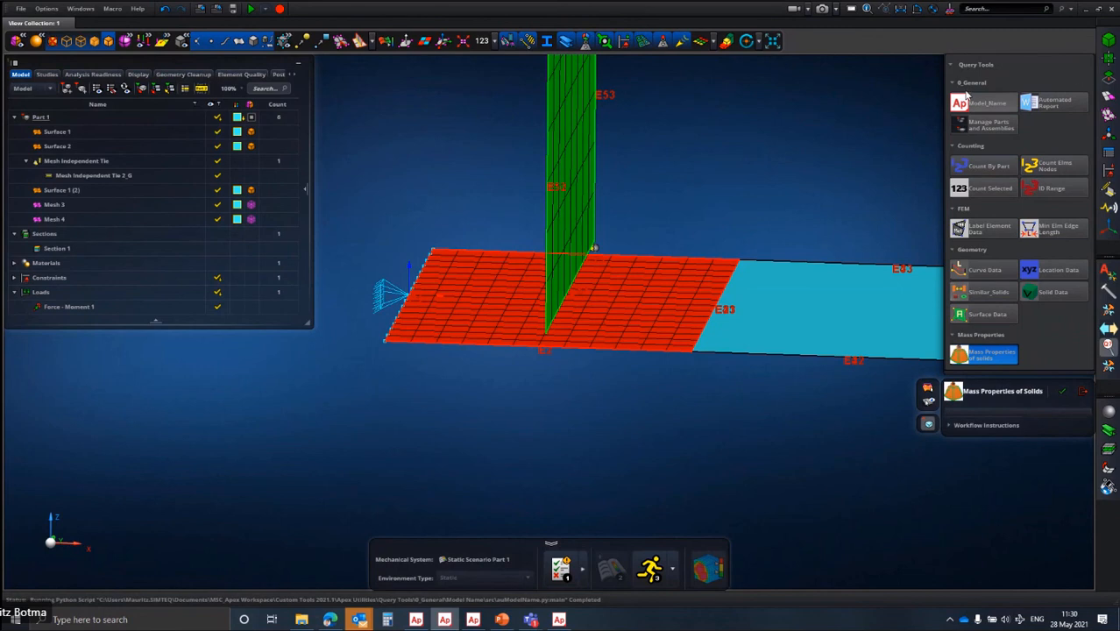
View the Add Ply Stack description among the attribution utilities, and read Point Mass From Solid's workflow instructions.
left_click(1108, 284)
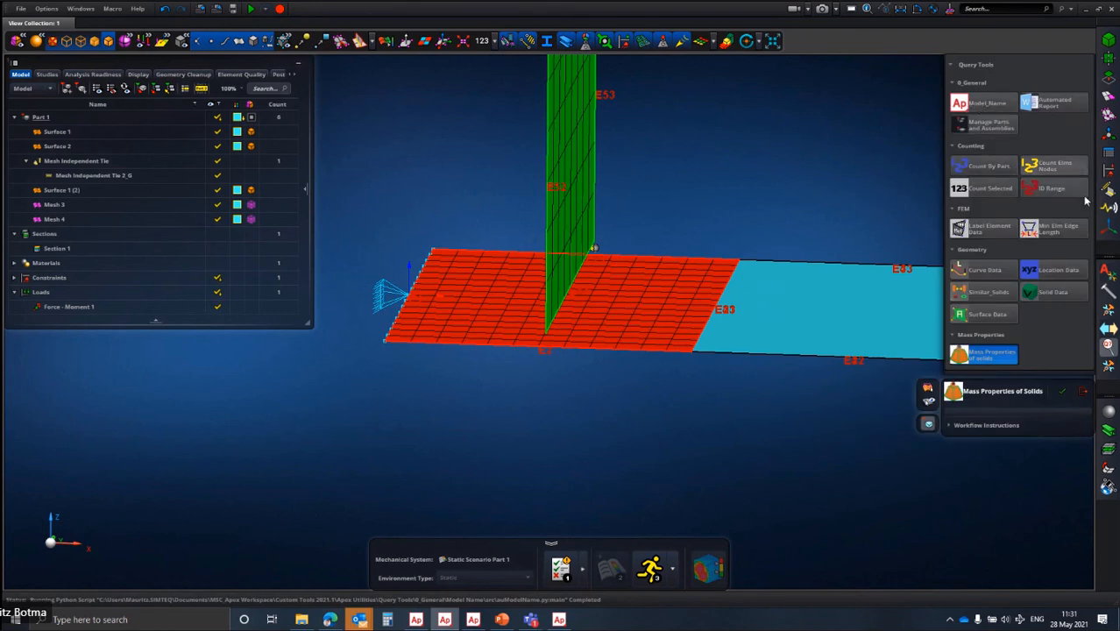
left_click(1108, 274)
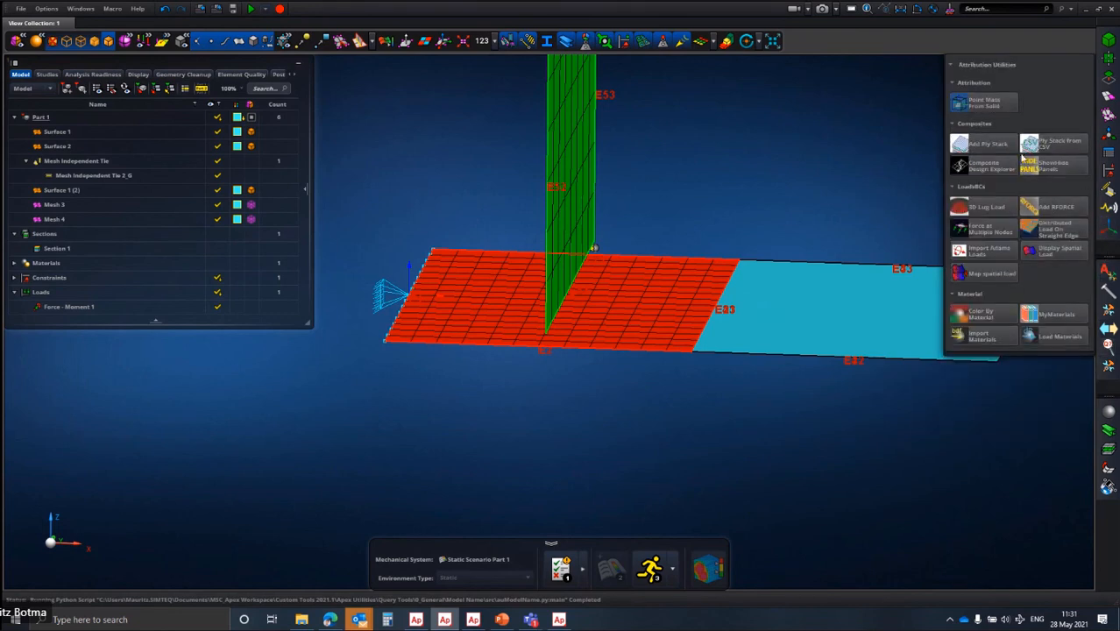
mouse_move(997, 103)
mouse_move(999, 156)
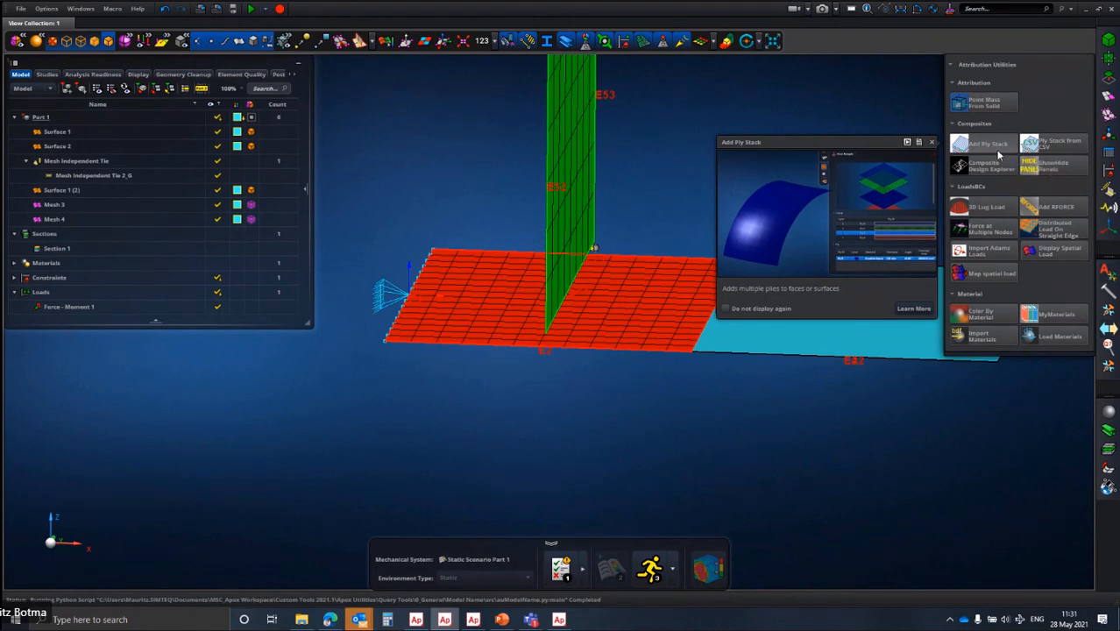
left_click(982, 103)
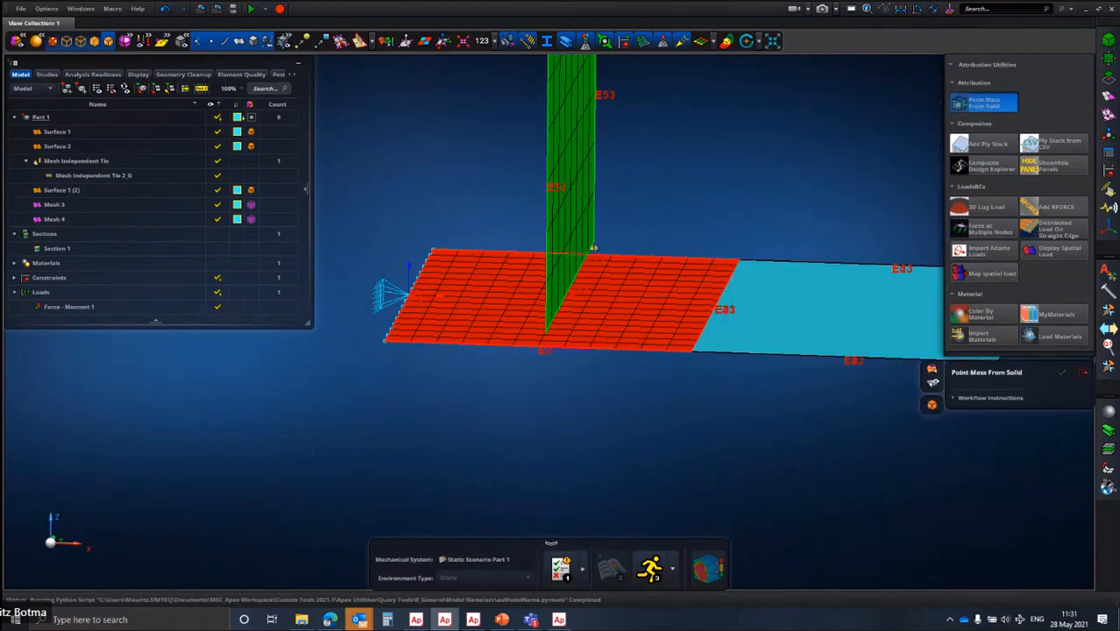
left_click(980, 398)
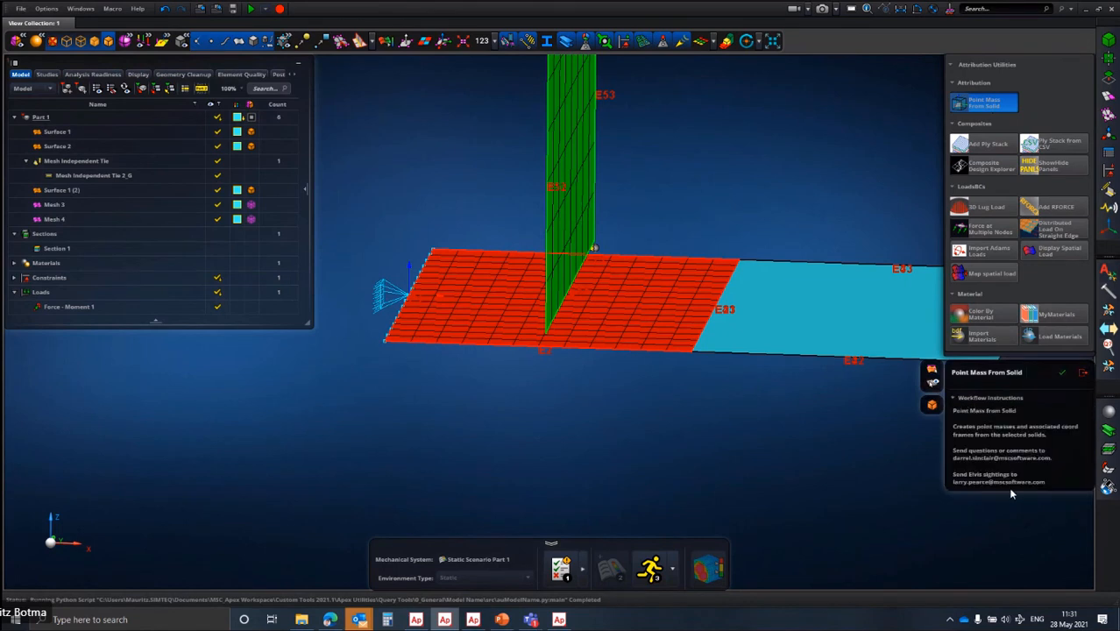